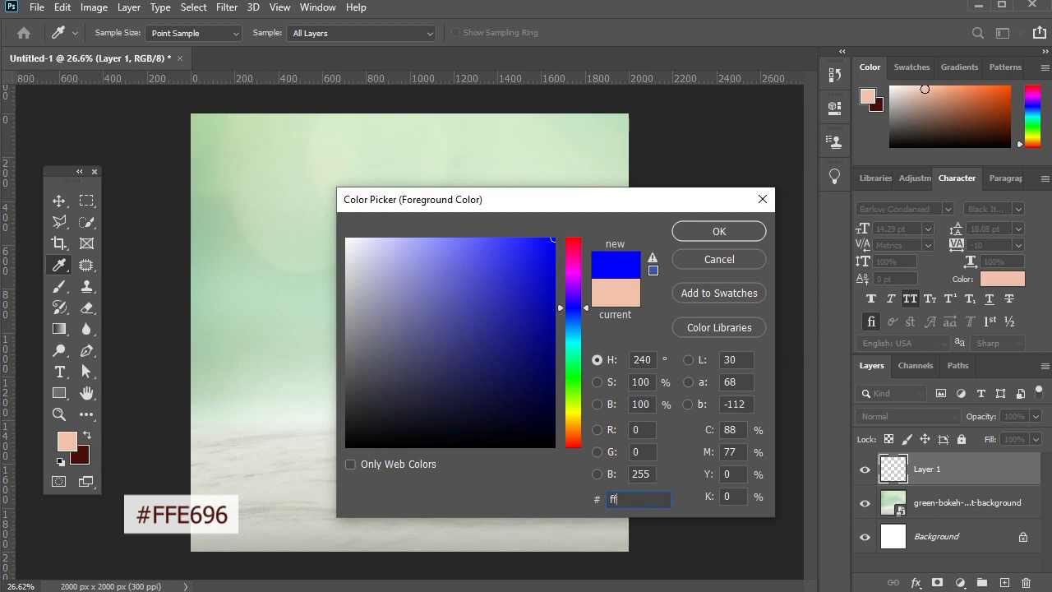
Set the foreground color to #ffe696 and paint one soft 1200 px brush dab at the canvas centre on Layer 1.
type("e696")
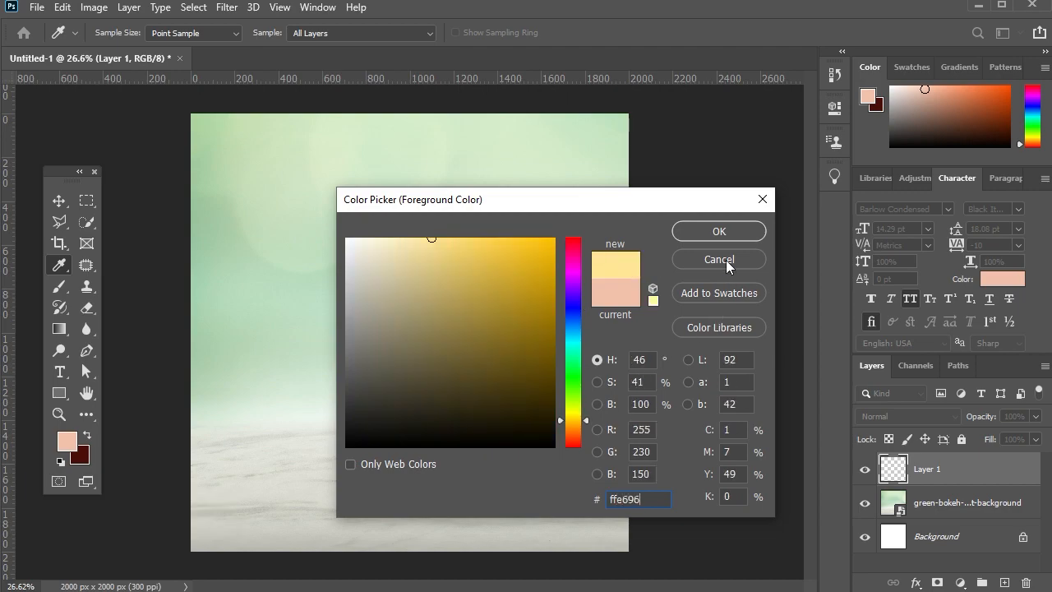
left_click(720, 231)
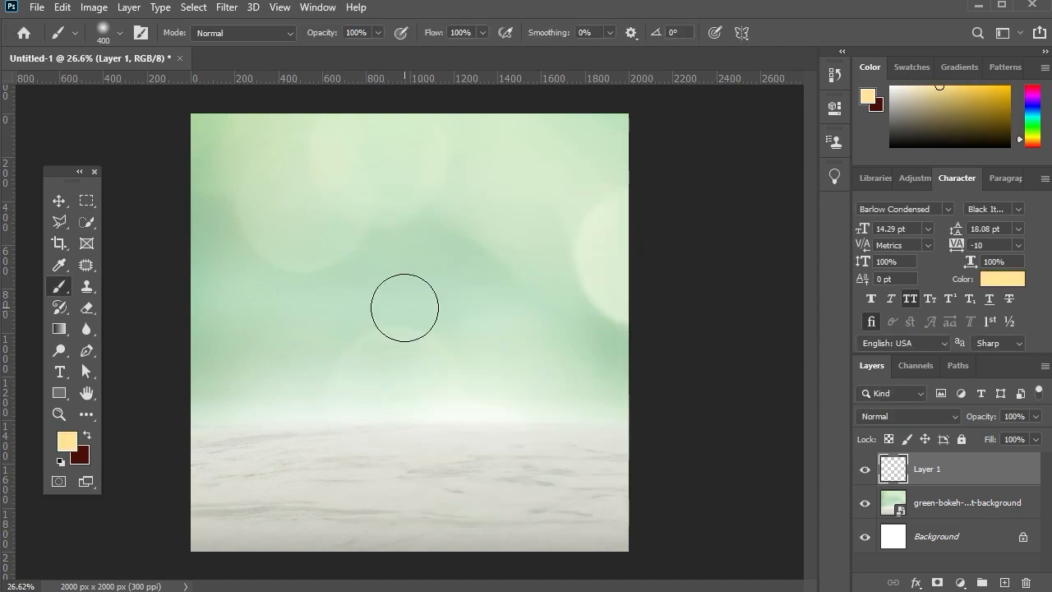
key("bracketright")
key("bracketright")
key("bracketright")
key("bracketright")
key("bracketright")
key("bracketright")
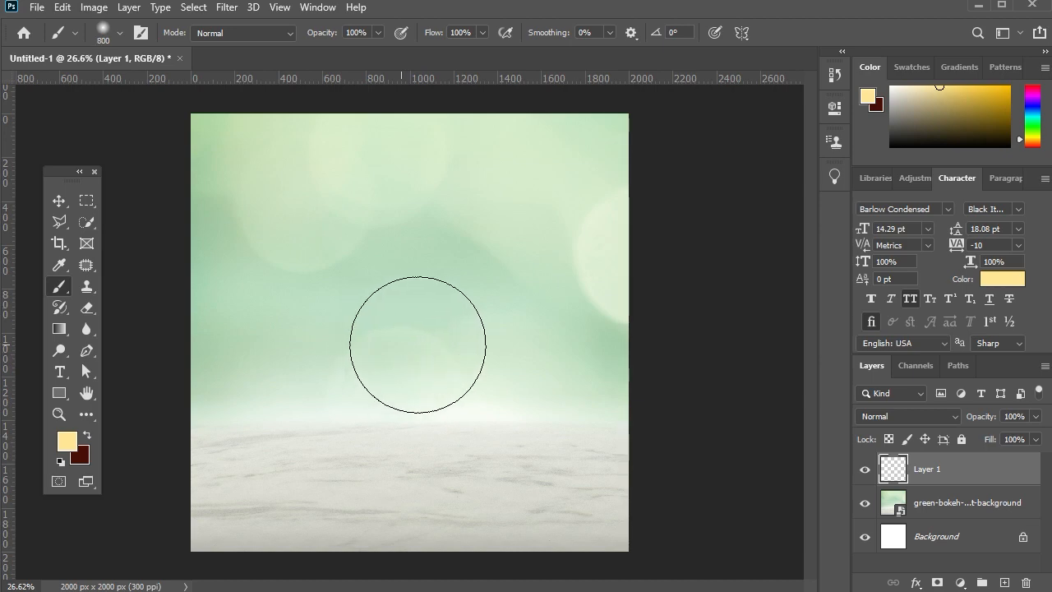
key("bracketright")
key("bracketright")
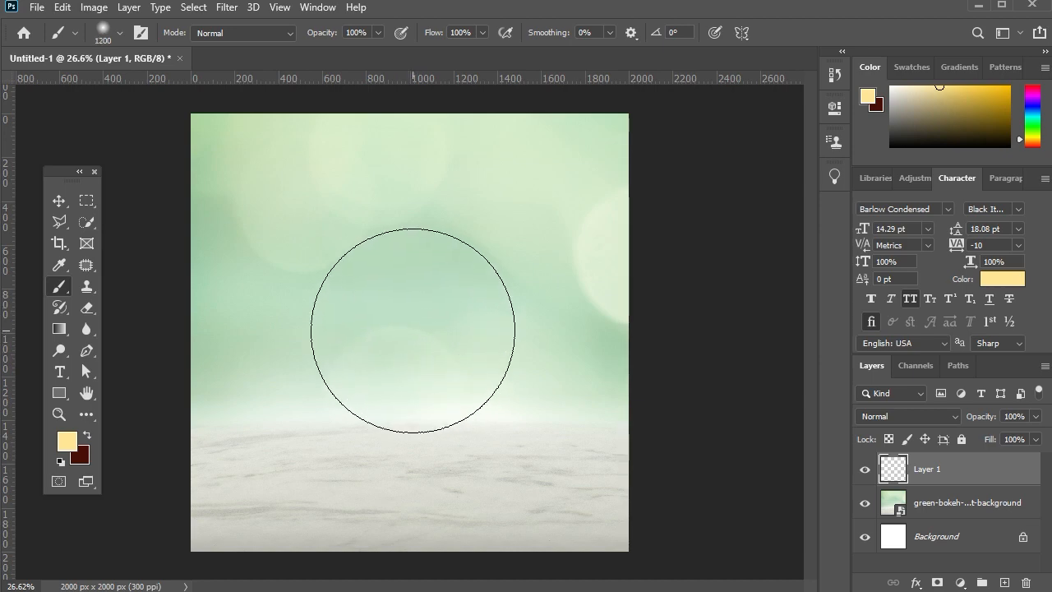
left_click(411, 331)
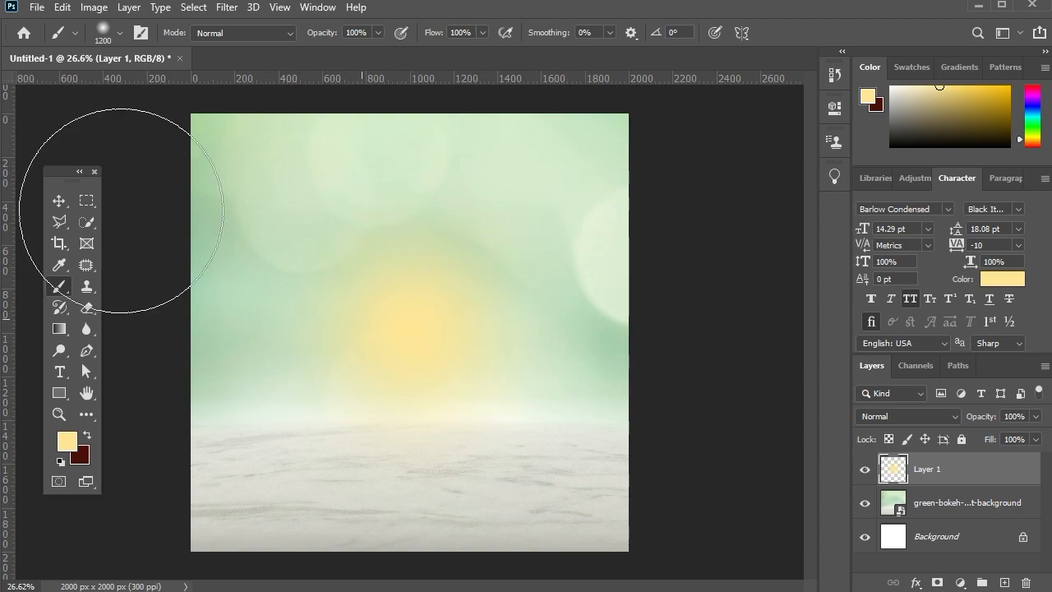
Scale the yellow glow up proportionally to about 165% around its centre.
left_click(58, 202)
left_click_drag(626, 330, 765, 326)
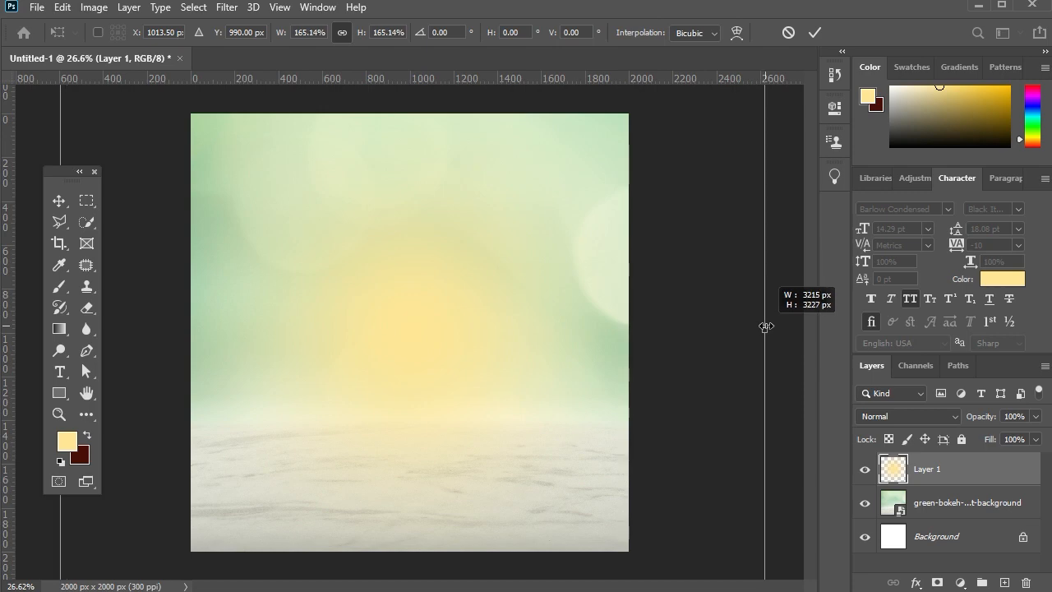
left_click(814, 32)
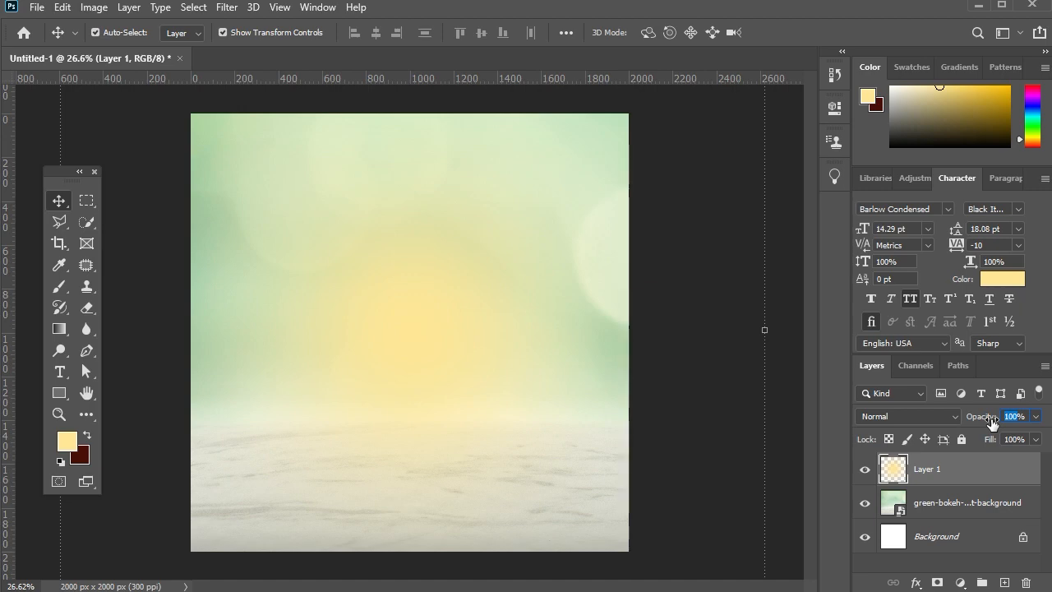
Set Layer 1's opacity to 50% and shrink the yellow glow slightly around its centre.
type("50")
key("Return")
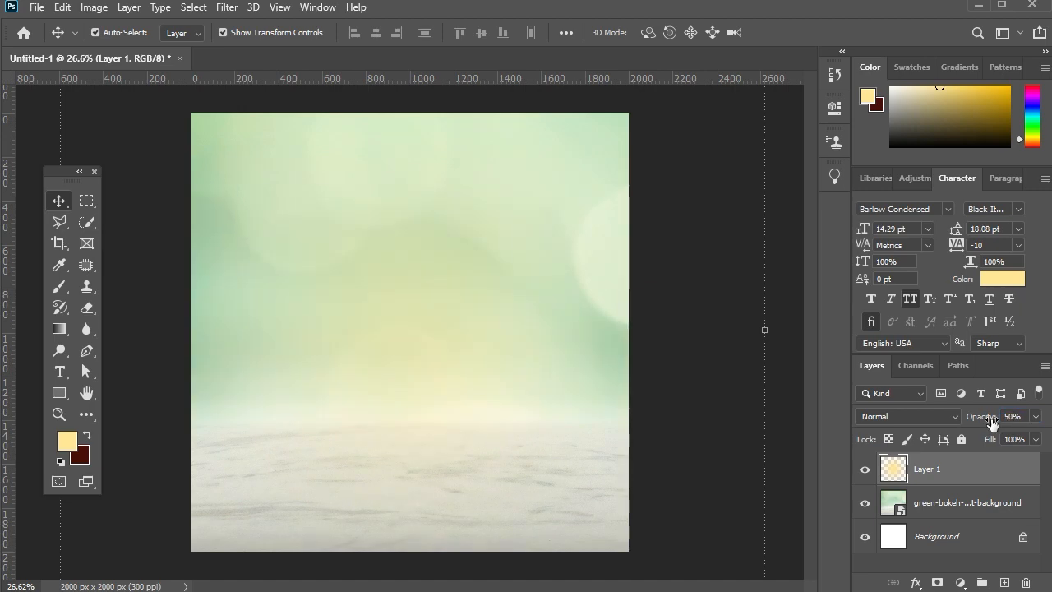
left_click_drag(764, 335, 739, 328)
left_click(59, 201)
Create a new layer above the yellow glow and paint one soft 1200 px #ffffff dab at the glow's centre.
left_click(1004, 581)
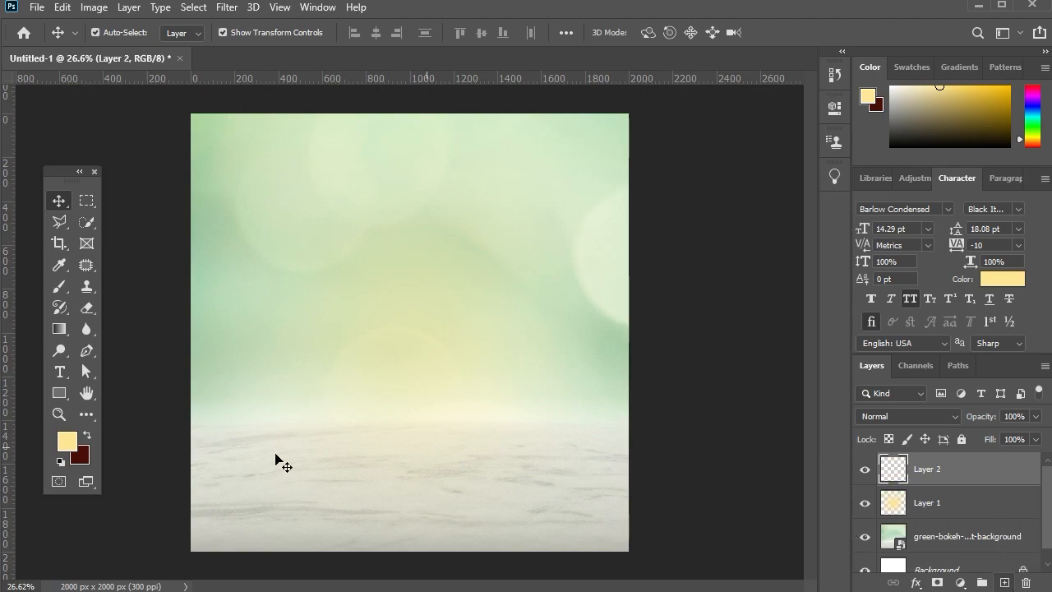
left_click(67, 441)
type("ffffff")
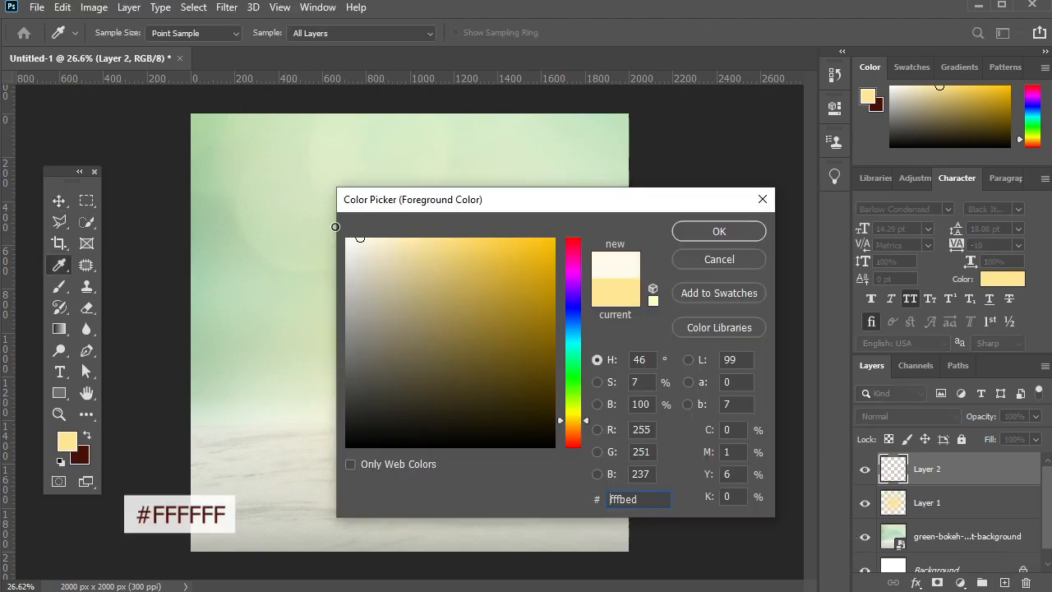
key("Return")
key("b")
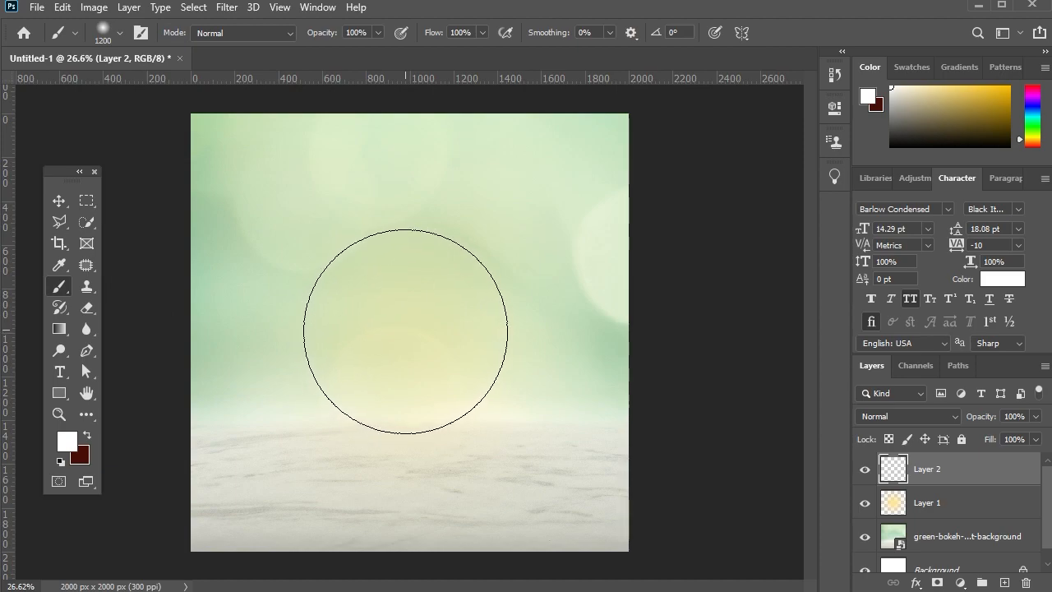
left_click(402, 331)
Scale the white glow up proportionally to about 113% around its centre.
key("v")
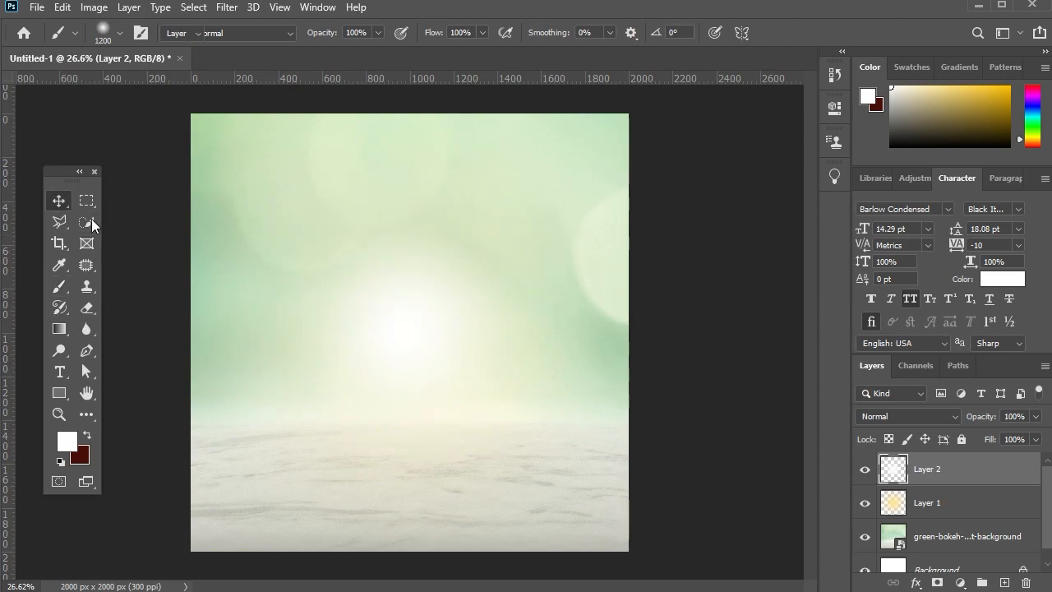
left_click_drag(622, 334, 652, 337)
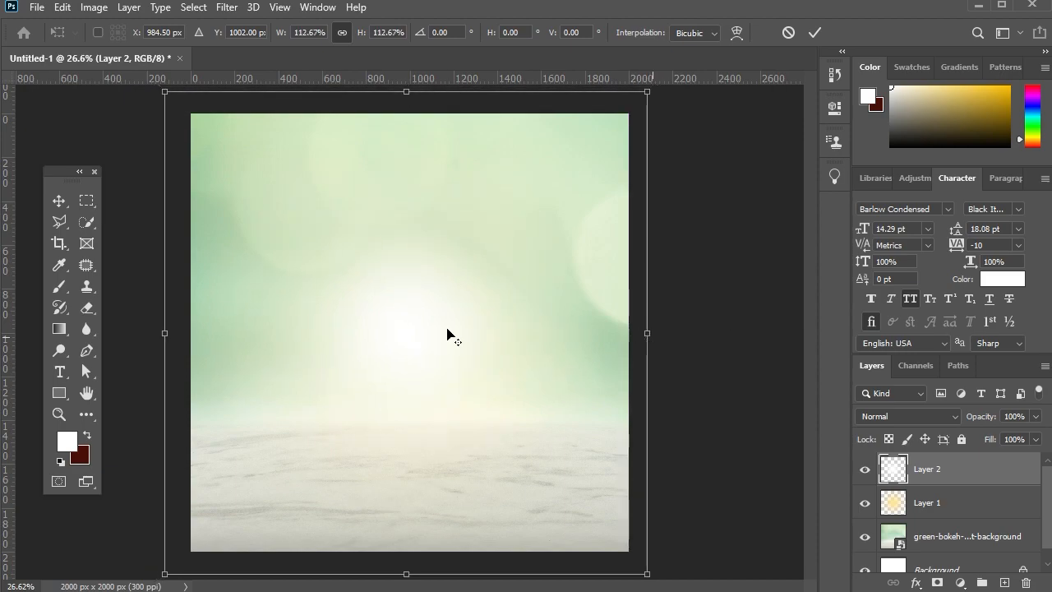
left_click(60, 202)
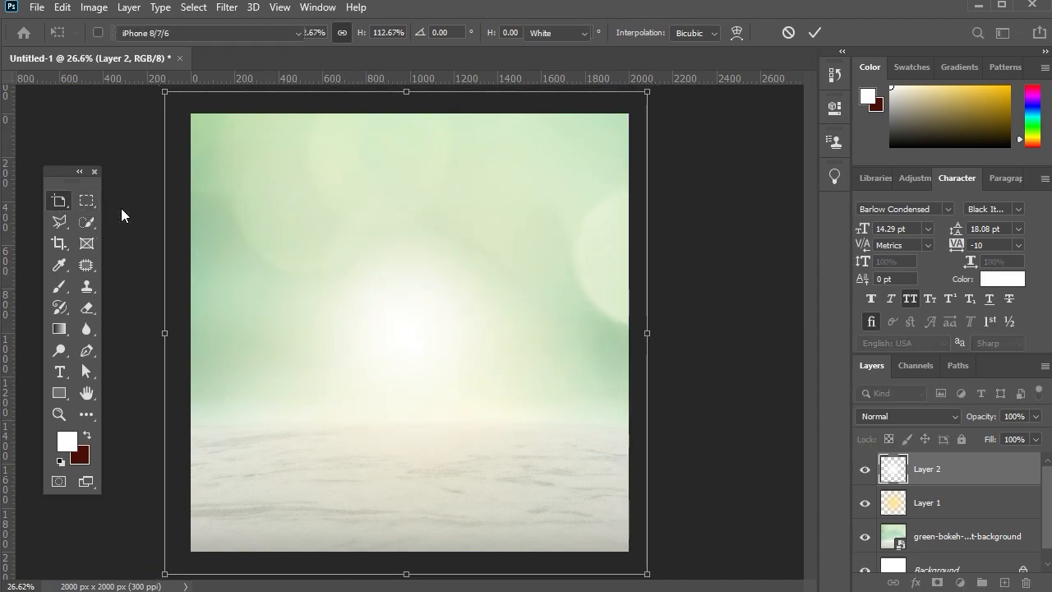
Set Layer 2's blend mode to Soft Light and its opacity to 76%.
left_click(896, 416)
left_click(896, 416)
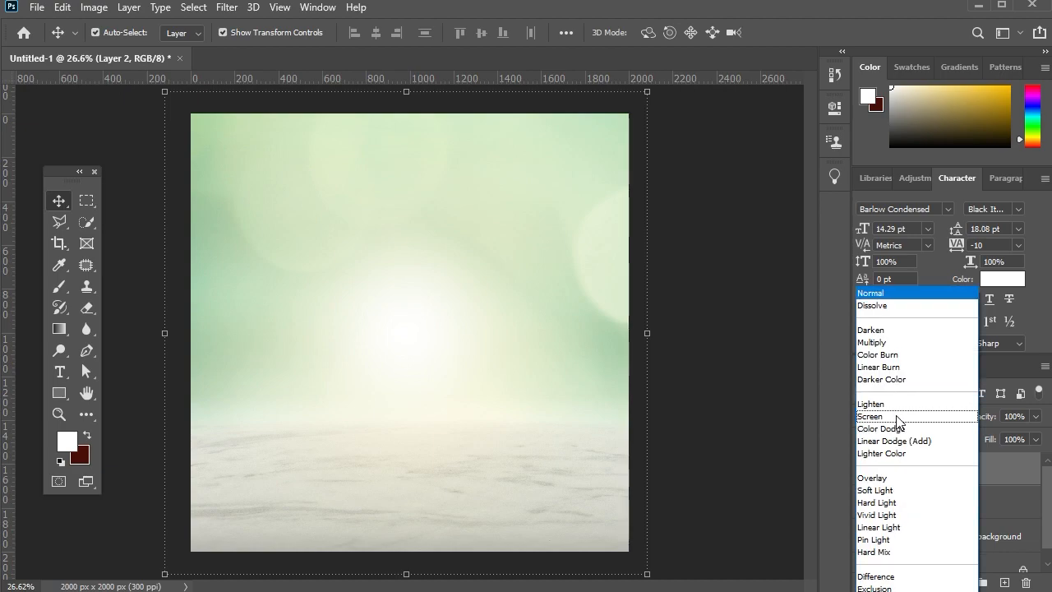
left_click(897, 491)
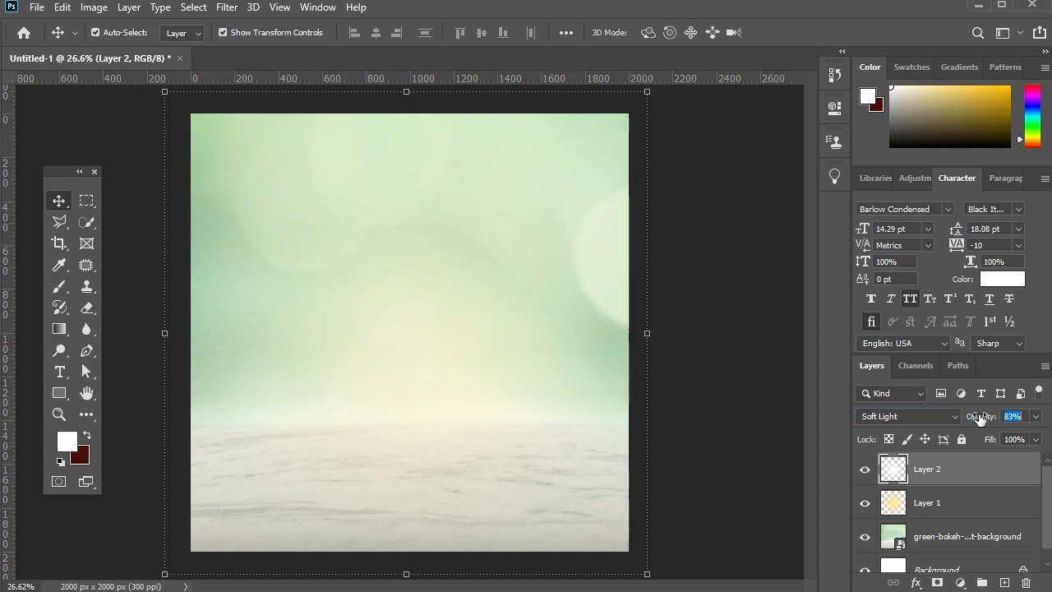
left_click_drag(980, 418, 975, 418)
Scale the white glow down around its centre until its bounds fit just inside the canvas.
left_click(654, 339)
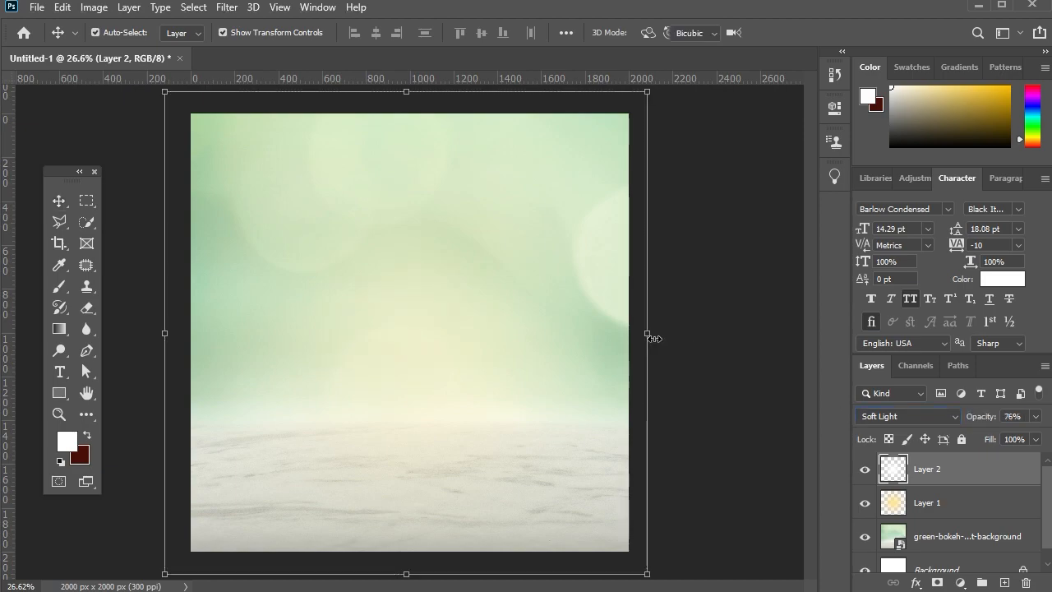
left_click_drag(653, 338, 624, 342)
left_click(60, 200)
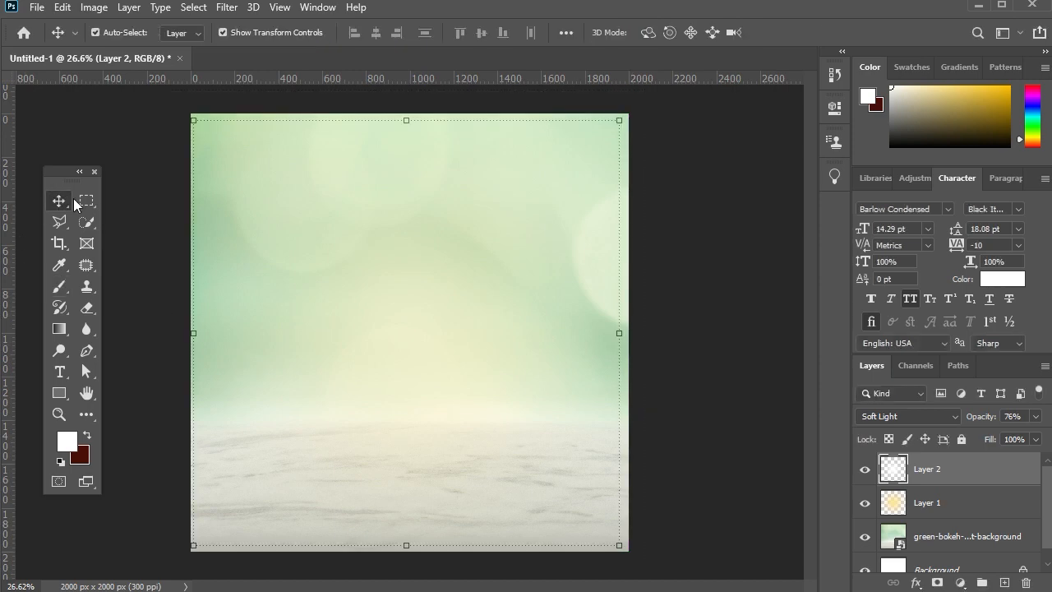
Group both glow layers together with the green bokeh background layer.
scroll(980, 512, "down", 1)
left_click(966, 534, "shift")
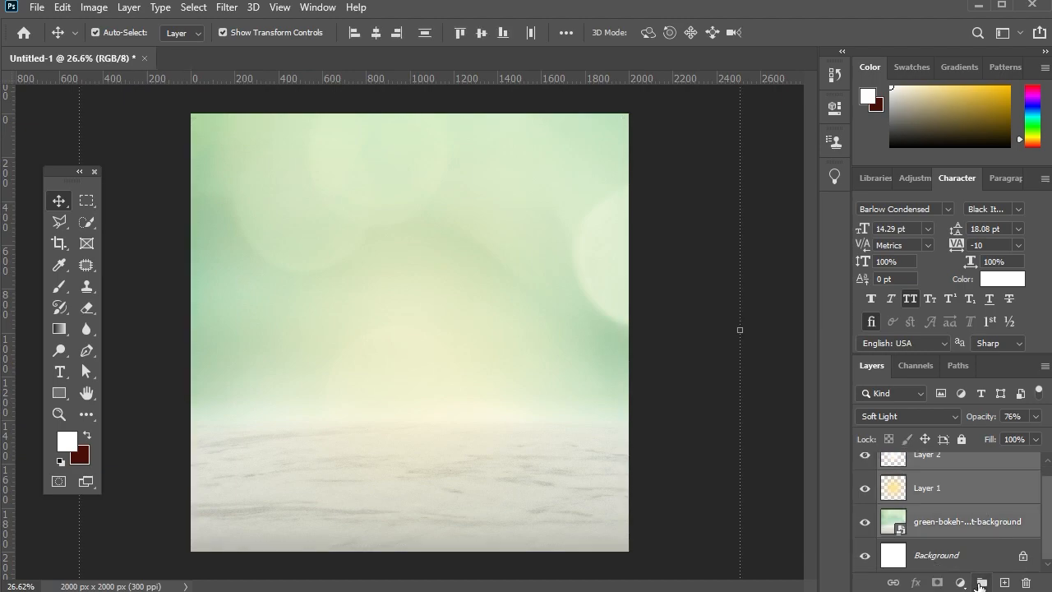
key("ctrl+g")
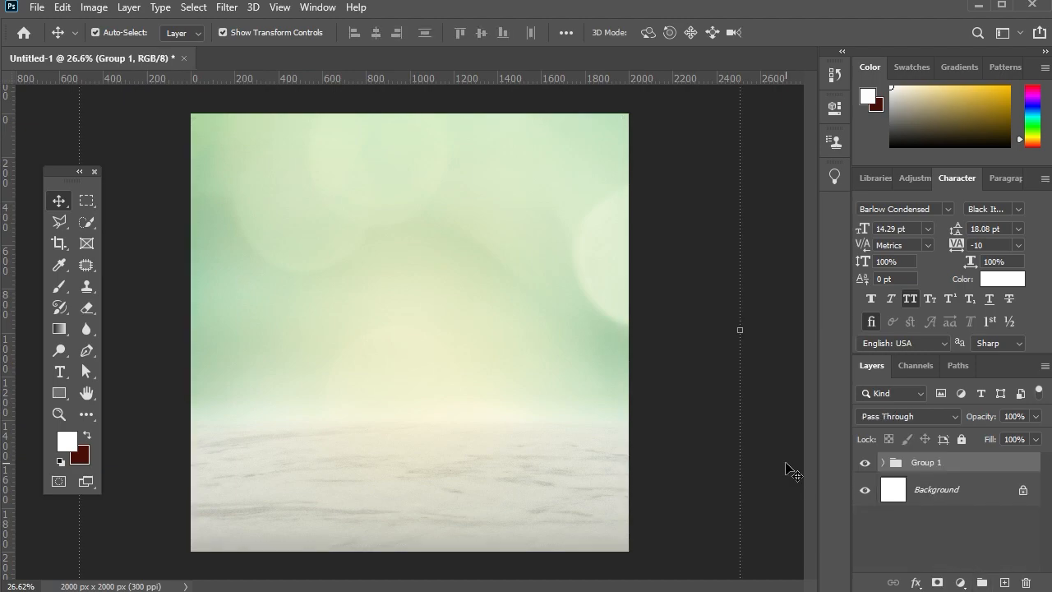
Place the mango juice bottle PNG above Group 1 and scale it to about 7% so it stands centred on the marble surface.
left_click(785, 463)
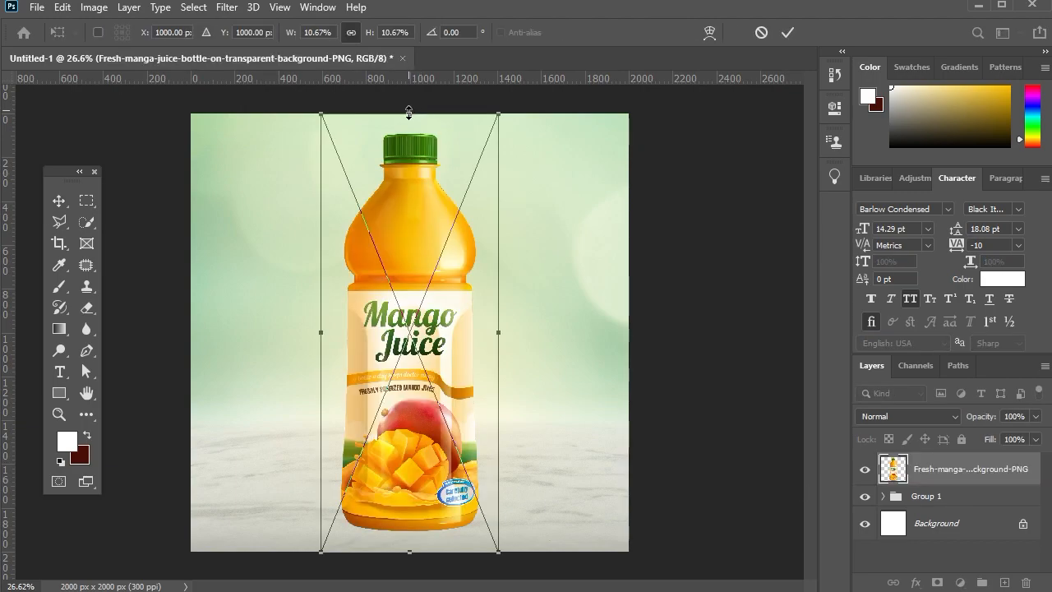
left_click_drag(408, 113, 414, 188)
key("Return")
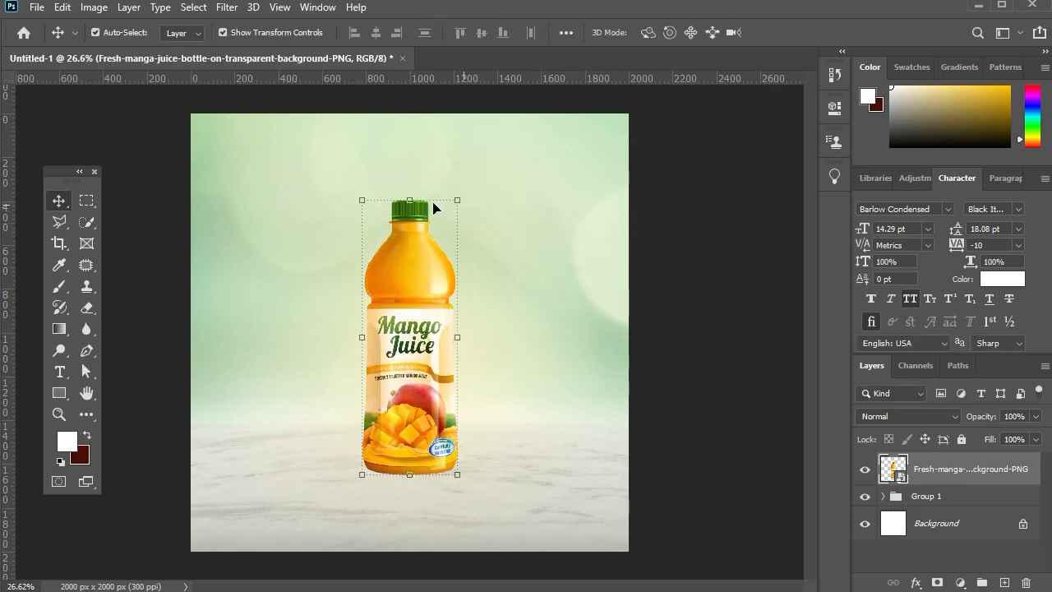
left_click(413, 204)
left_click_drag(415, 205, 415, 207)
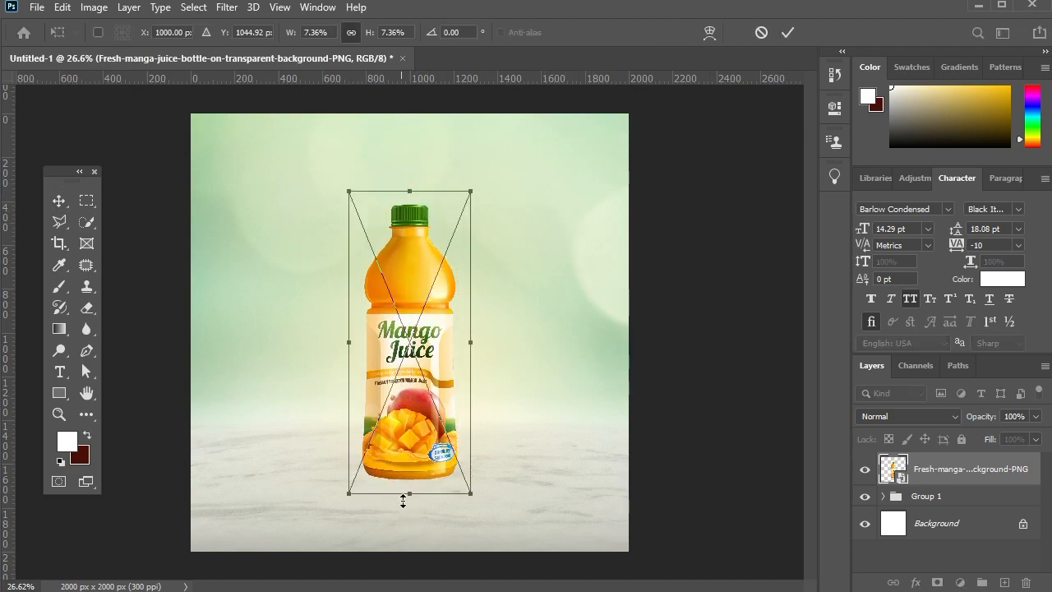
left_click_drag(411, 497, 411, 490)
key("Return")
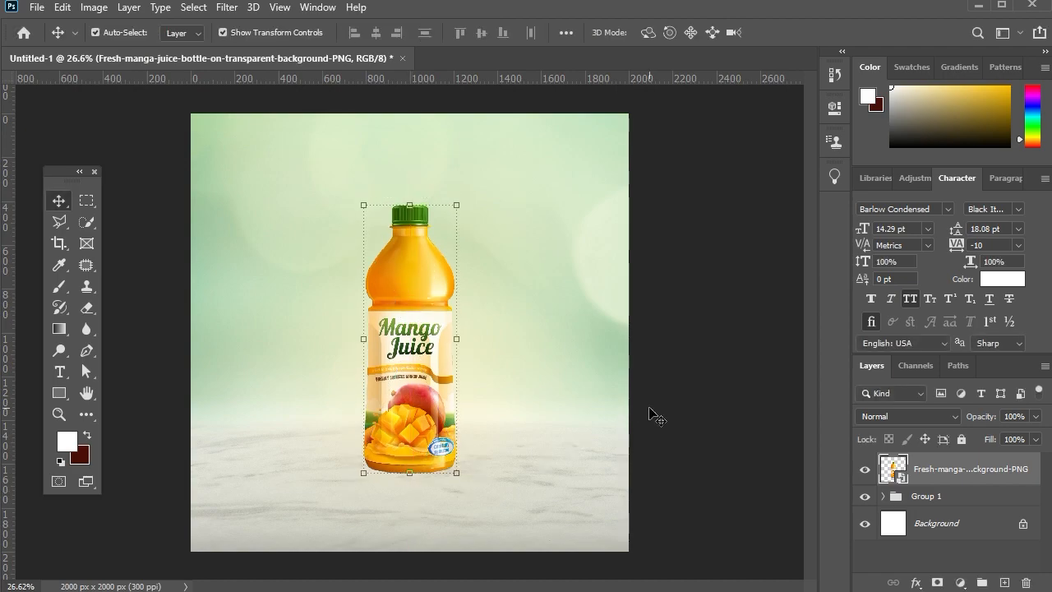
Create a new layer between the bottle and Group 1 and set the foreground color to black.
left_click(937, 497)
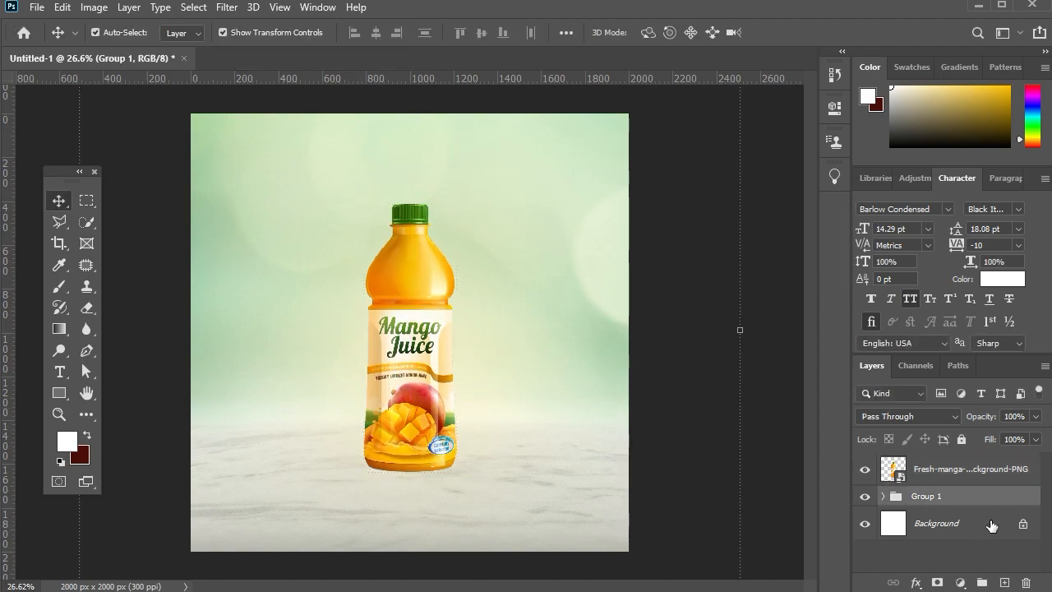
left_click(1005, 582)
left_click(59, 287)
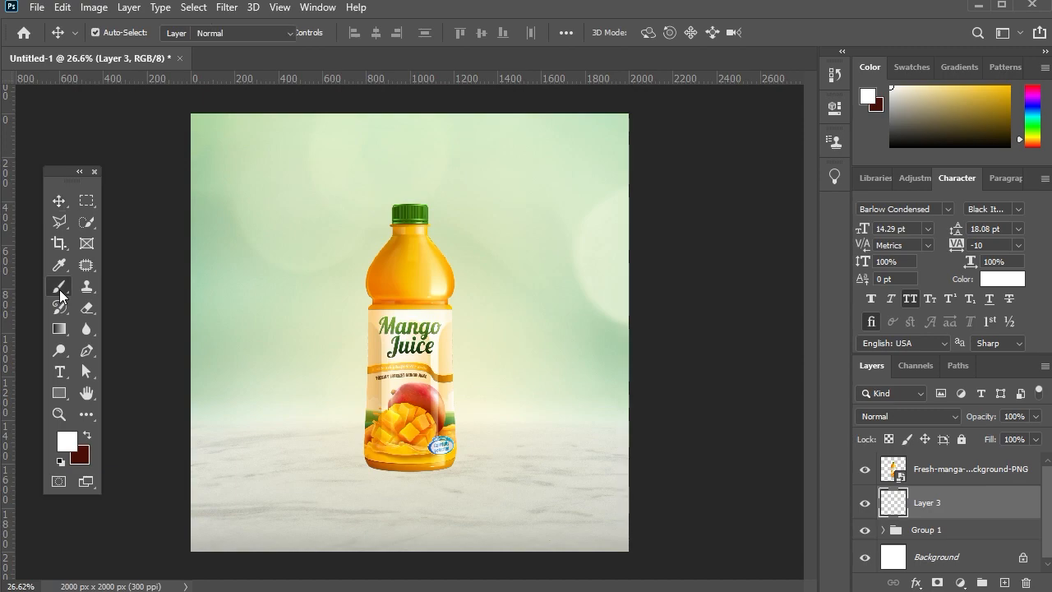
left_click(68, 442)
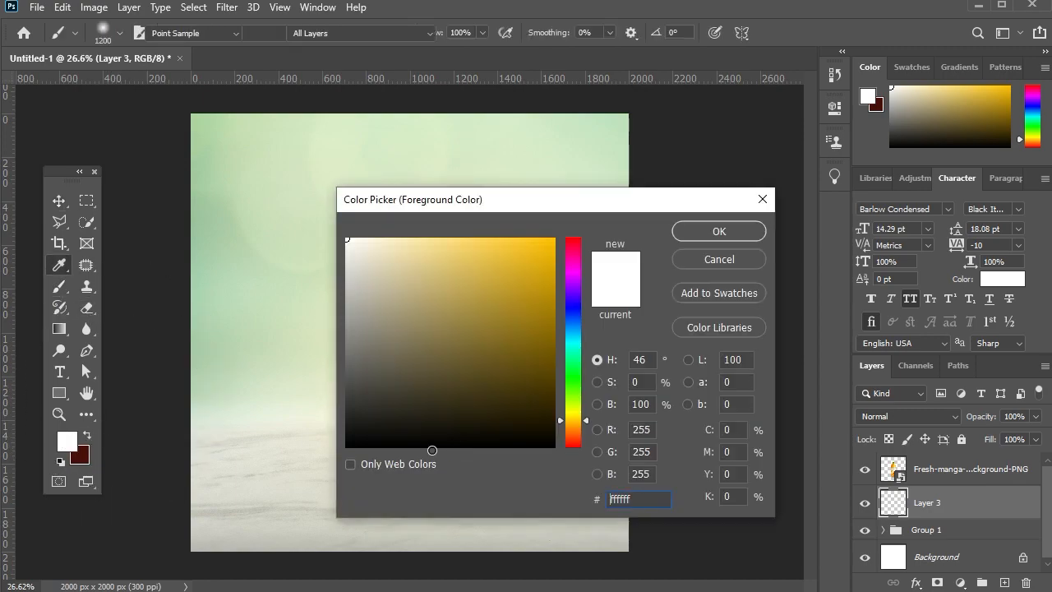
left_click(358, 447)
left_click(706, 232)
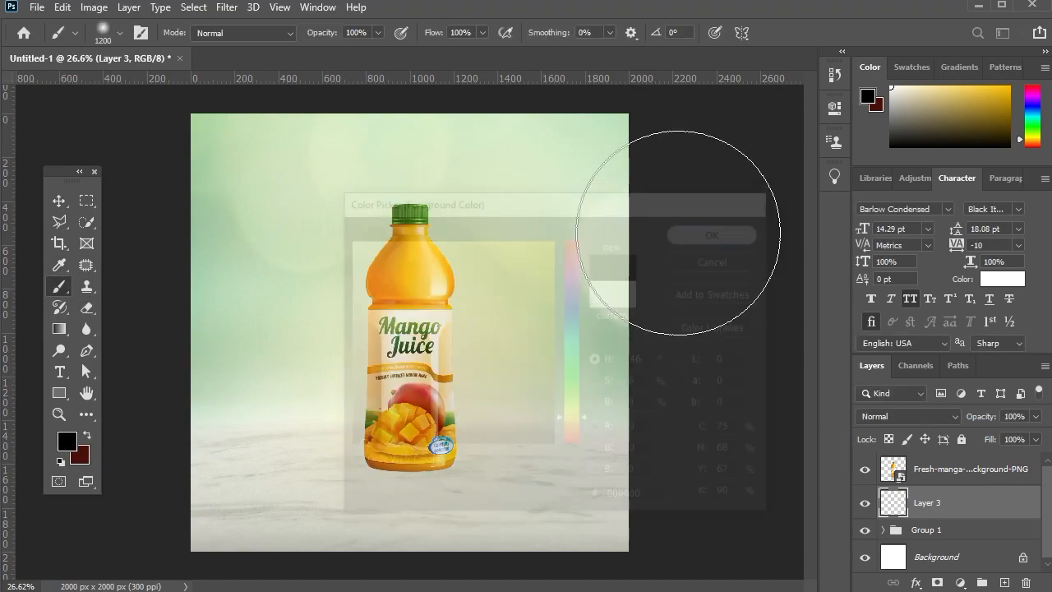
Paint one soft black dab with a 400 px brush beside the bottle's base.
key("bracketleft")
key("bracketleft")
key("bracketleft")
key("bracketleft")
key("bracketleft")
key("bracketleft")
key("bracketleft")
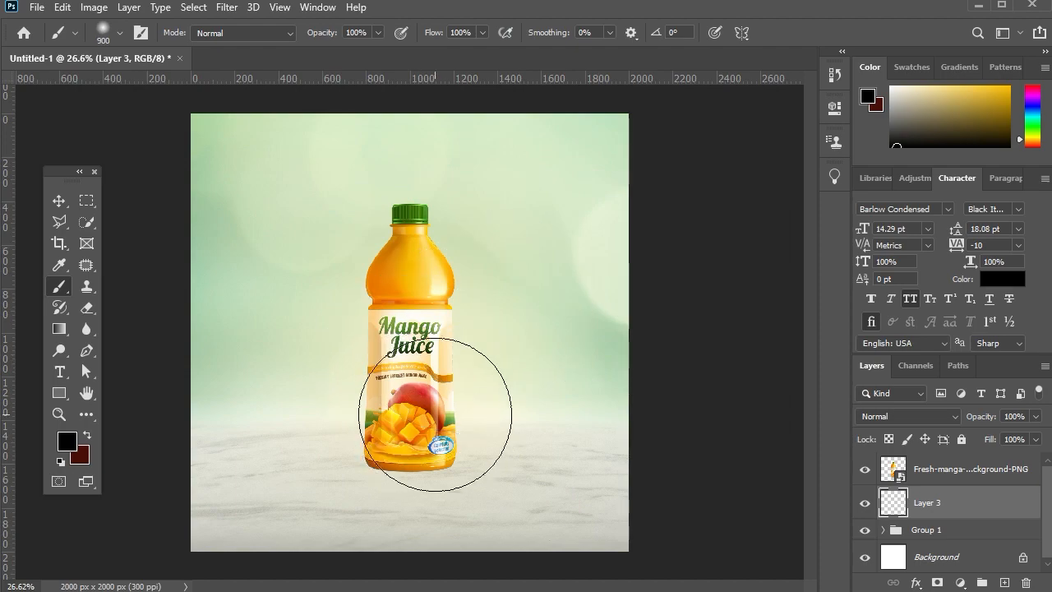
left_click(492, 446)
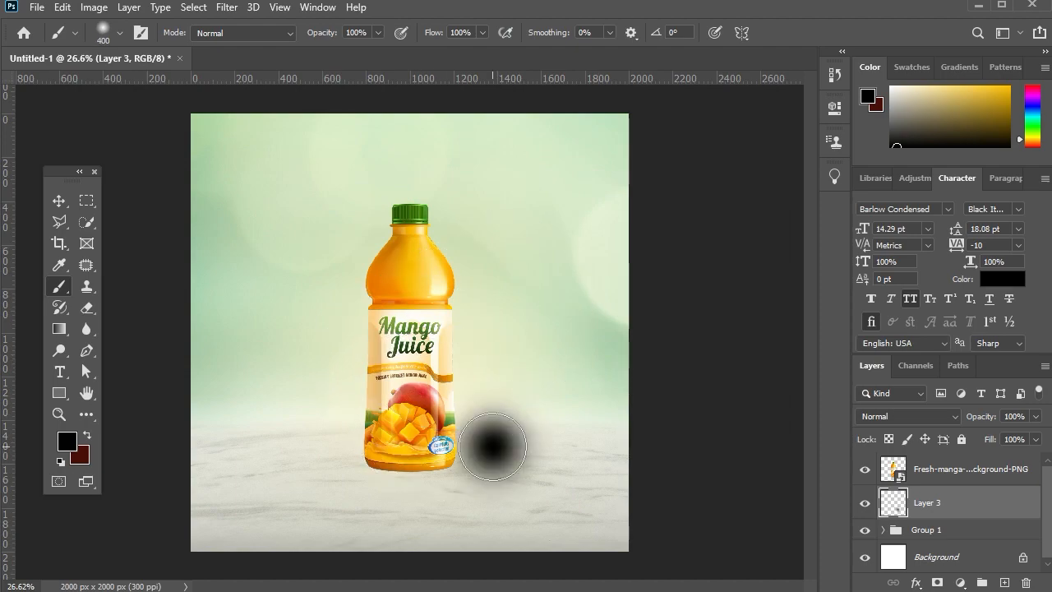
Flatten the black dab to about 124% width and 20.5% height and position it beneath the bottle's base as a shadow.
left_click(59, 200)
left_click_drag(493, 375, 410, 424)
scroll(411, 475, "up", 1)
scroll(413, 477, "up", 1)
left_click_drag(468, 462, 464, 462)
left_click_drag(404, 424, 403, 447)
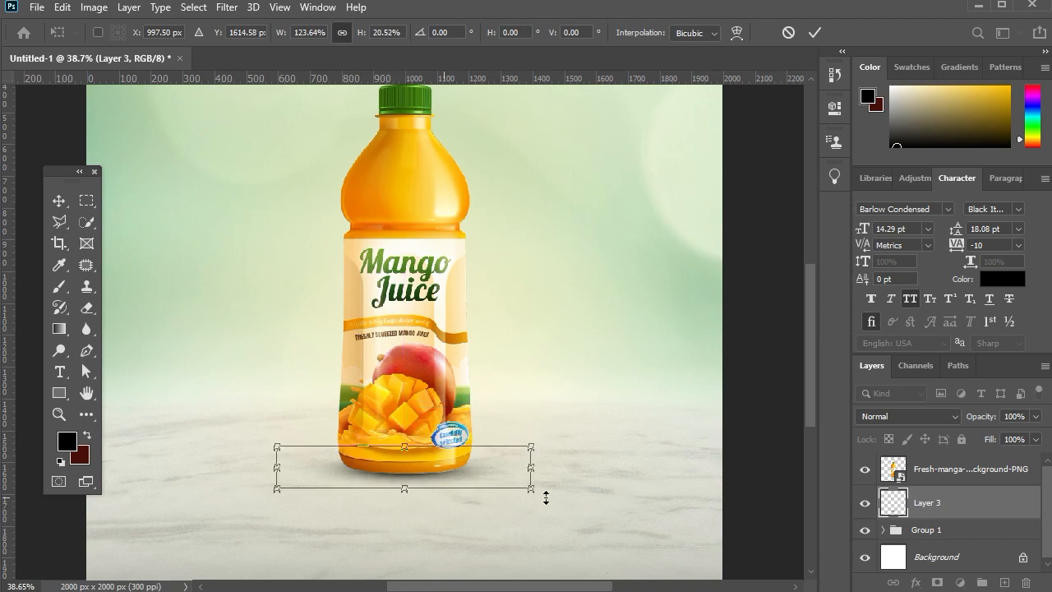
Refine the shadow to about 126% width and 23% height and nudge it left to centre it under the bottle.
left_click_drag(531, 488, 535, 487)
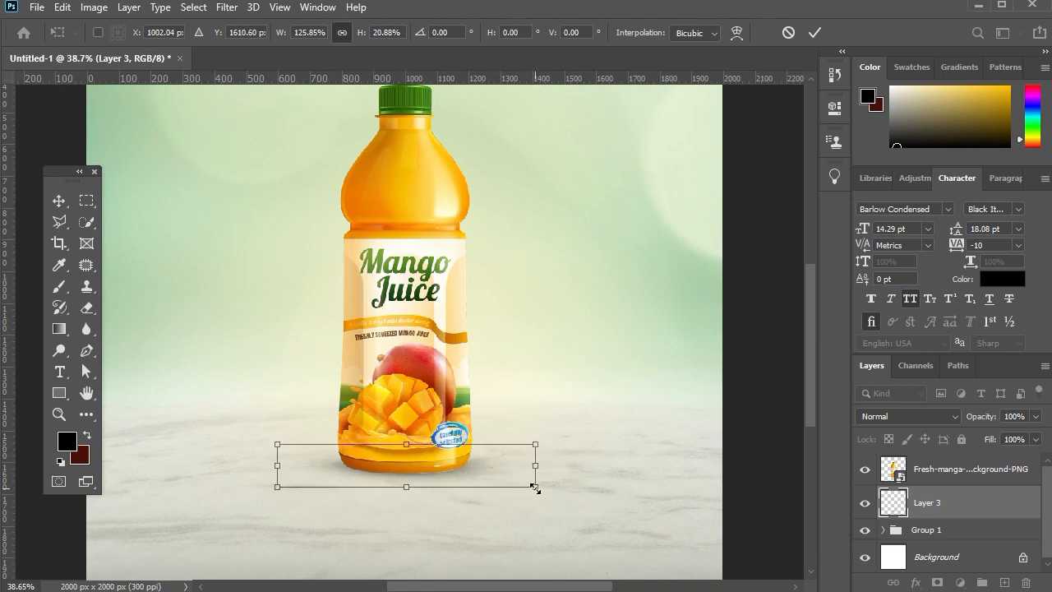
key("Left")
key("Left")
key("Left")
key("Left")
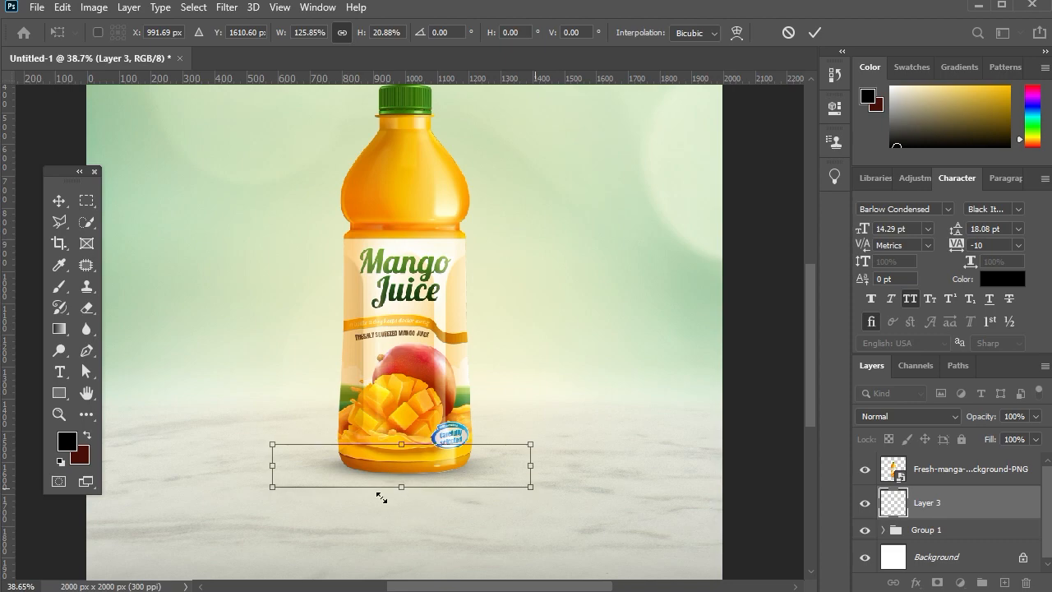
left_click_drag(403, 489, 403, 490)
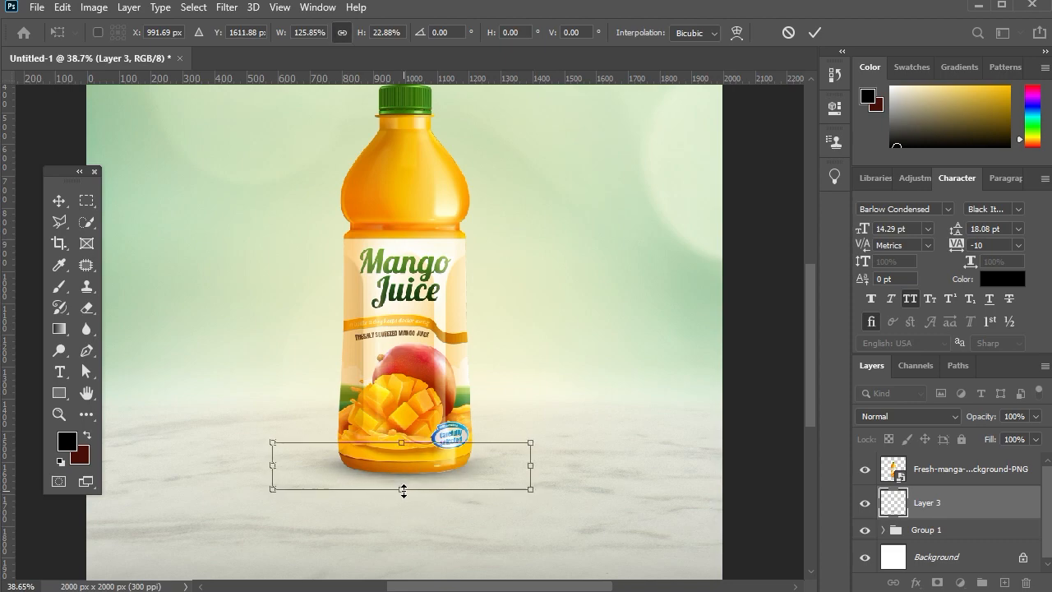
key("Return")
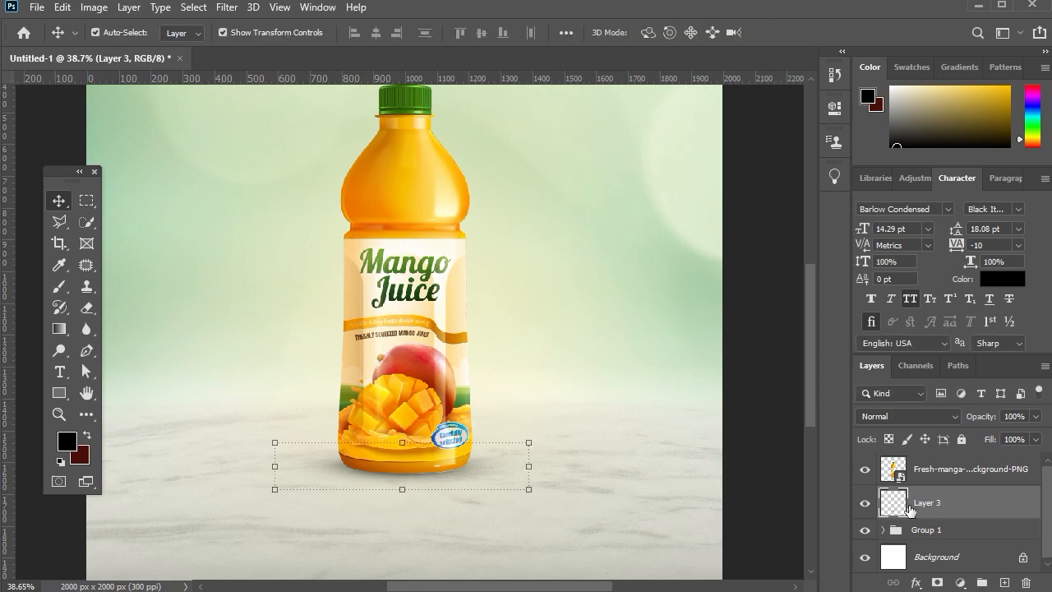
Group the bottle layer with its shadow layer, and lock both this new group and Group 1.
left_click(931, 475, "shift")
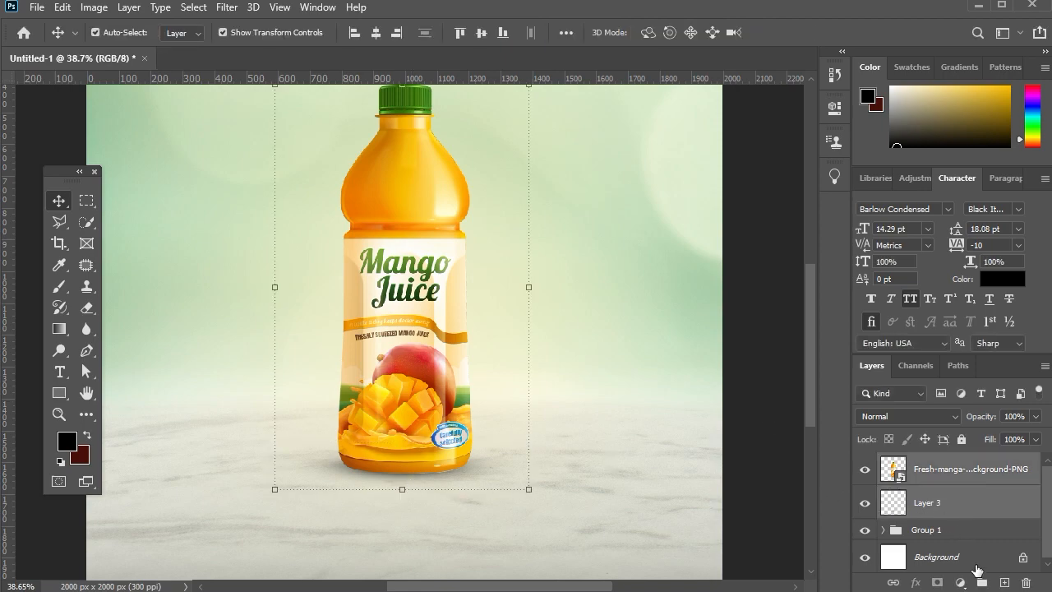
key("ctrl+g")
key("ctrl+0")
left_click(945, 483)
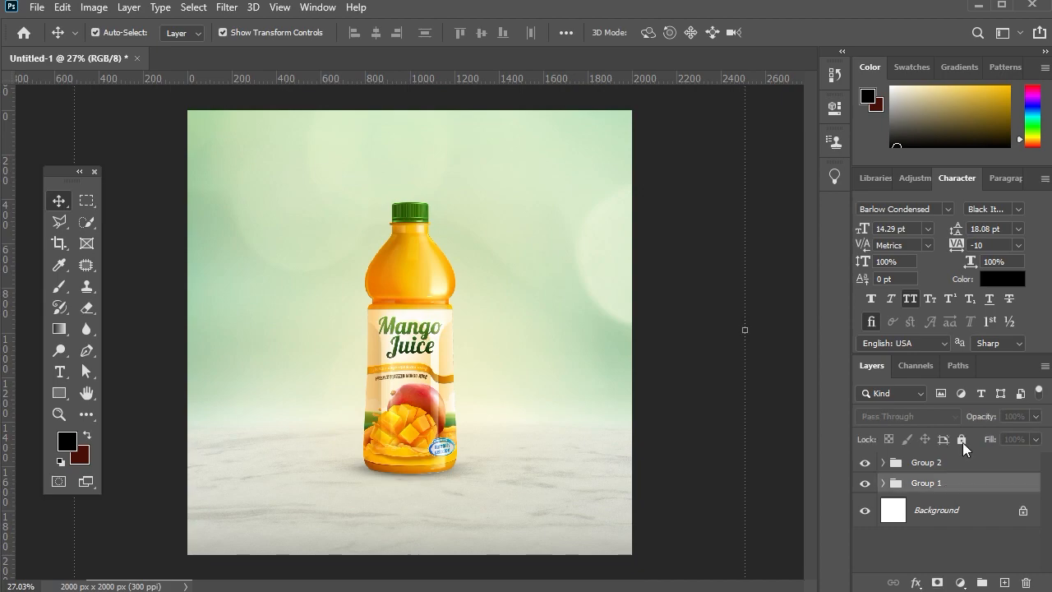
left_click(962, 439)
left_click(953, 464)
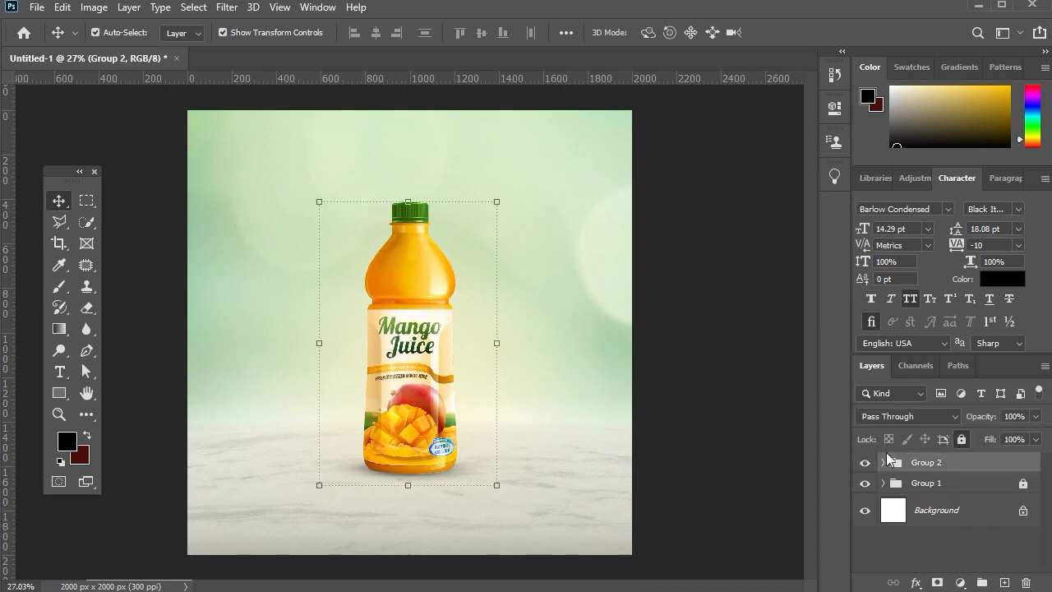
left_click(585, 472)
Draw a black circle shape about 244 px in diameter beside the bottle's shoulder with the Ellipse tool.
left_click(61, 393)
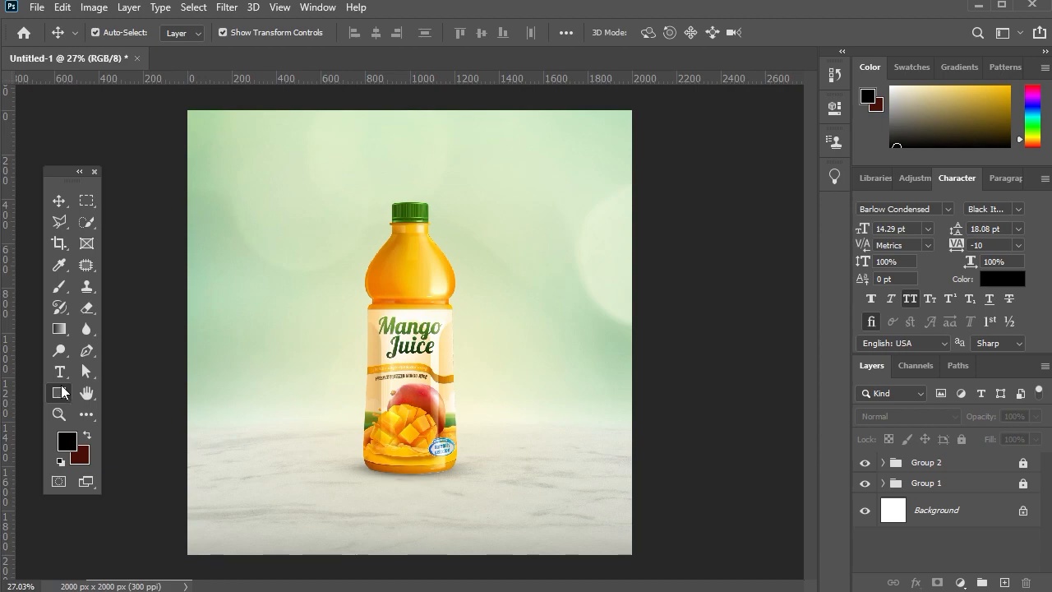
left_click(61, 394)
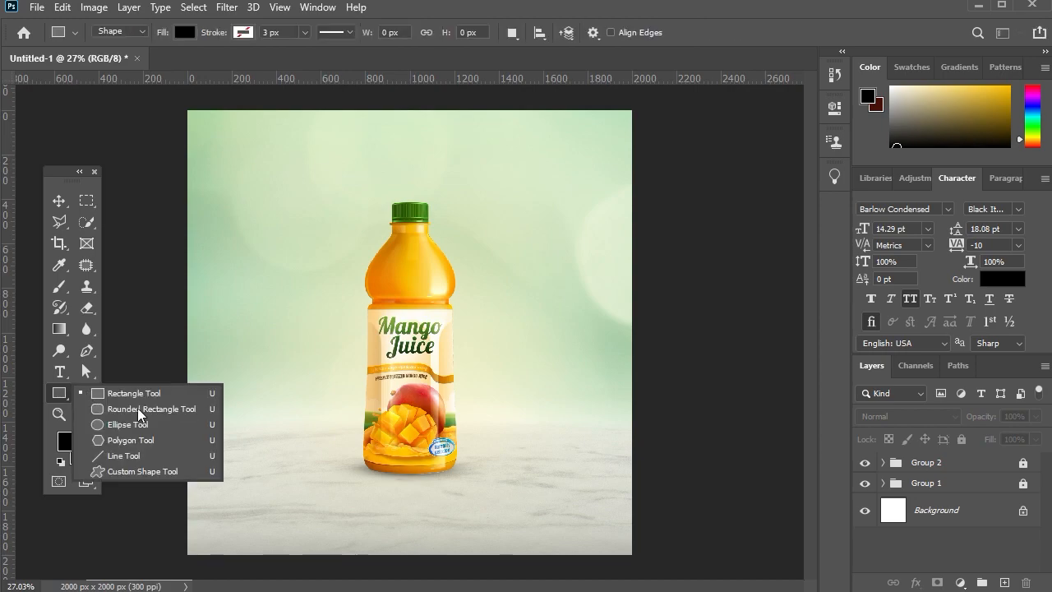
left_click(148, 425)
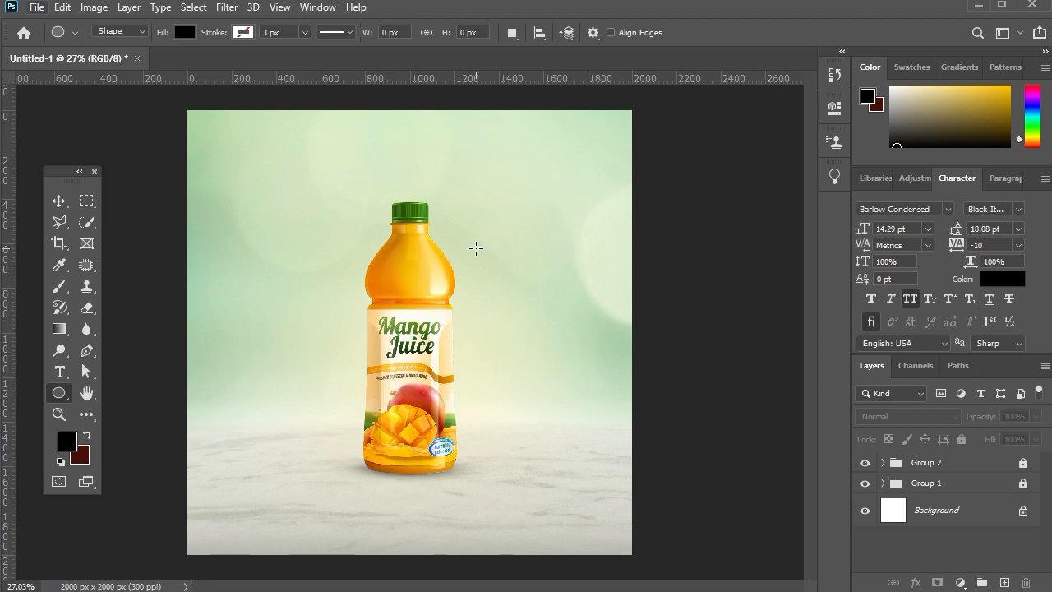
left_click_drag(475, 248, 503, 279)
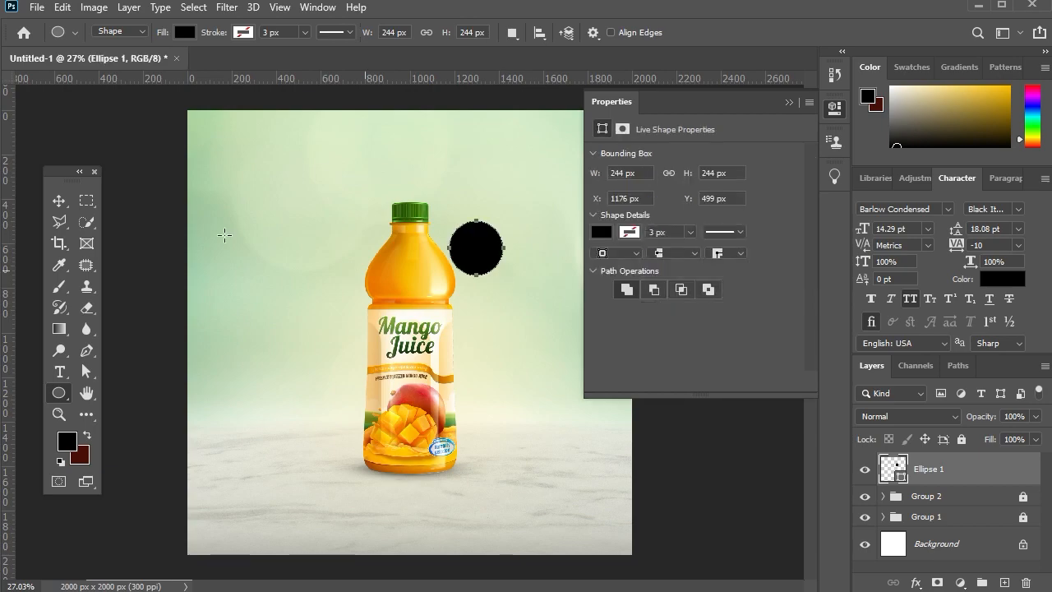
left_click(58, 202)
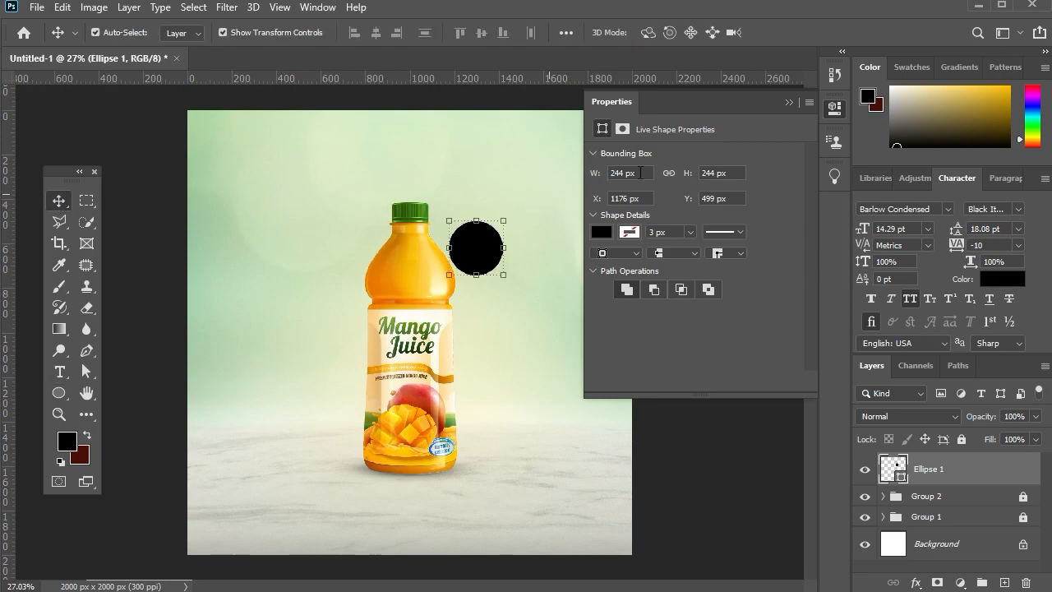
left_click(789, 102)
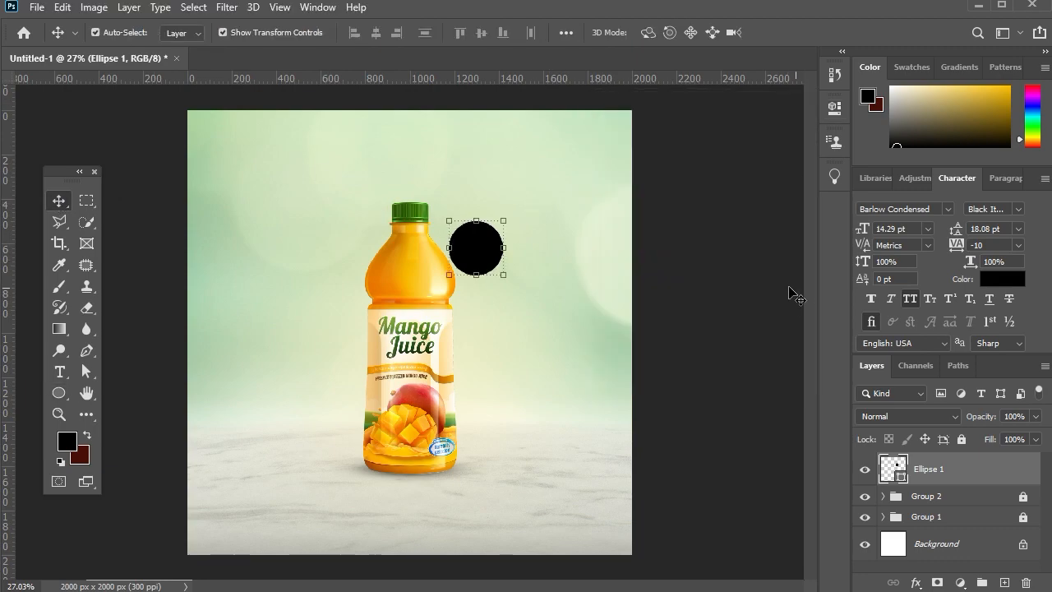
Add a Gradient Overlay effect to the circle using the Radial style.
left_click(914, 582)
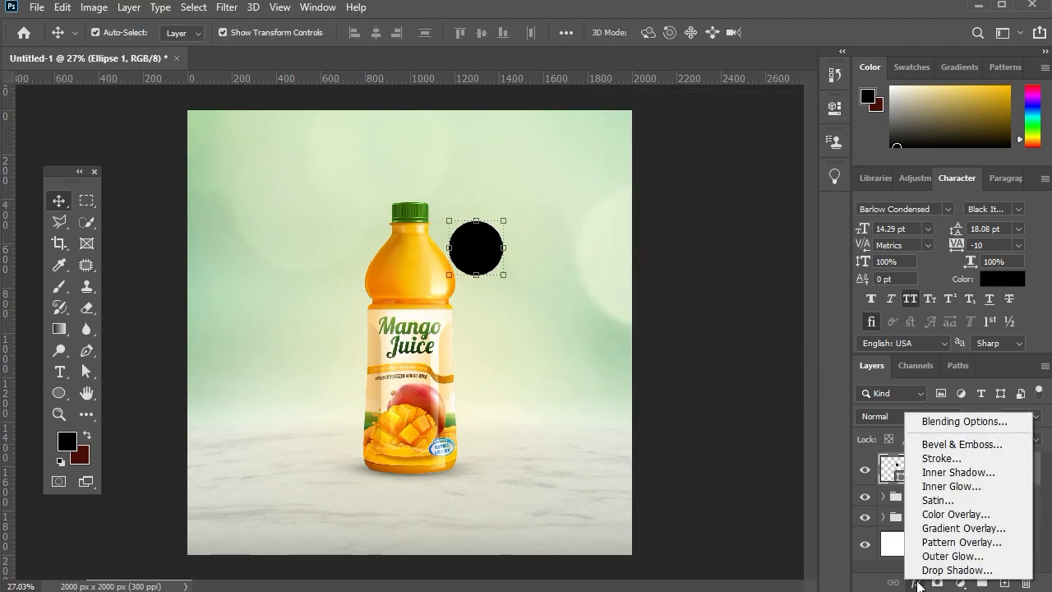
left_click(943, 529)
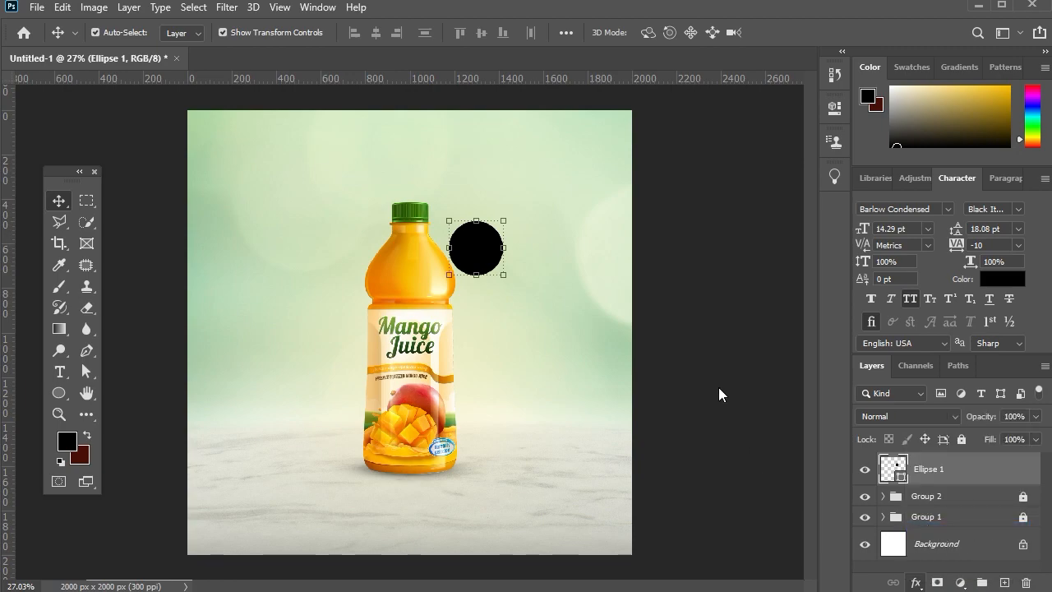
key("h")
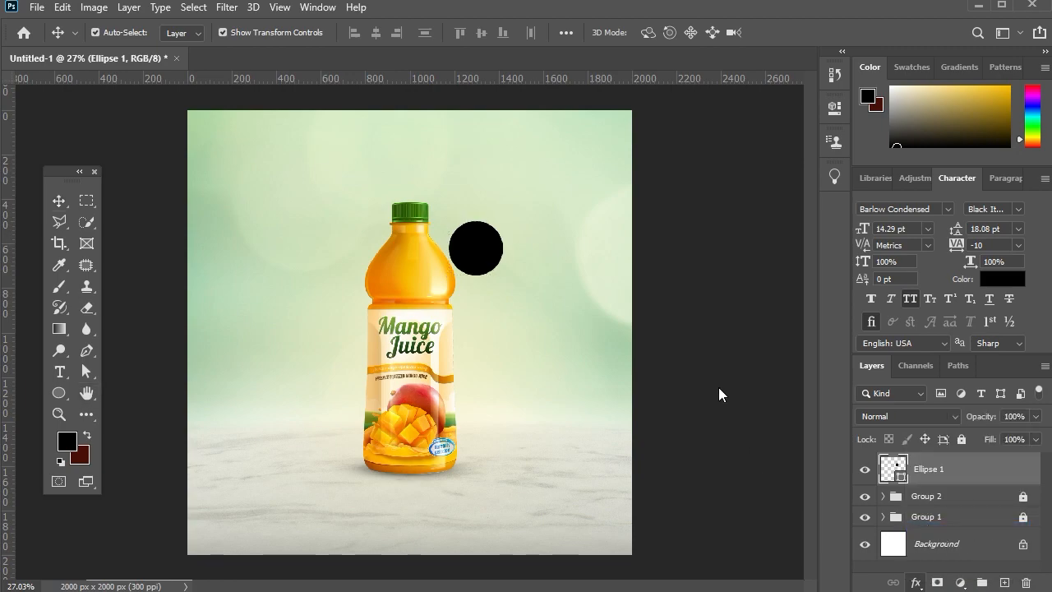
left_click_drag(709, 285, 862, 136)
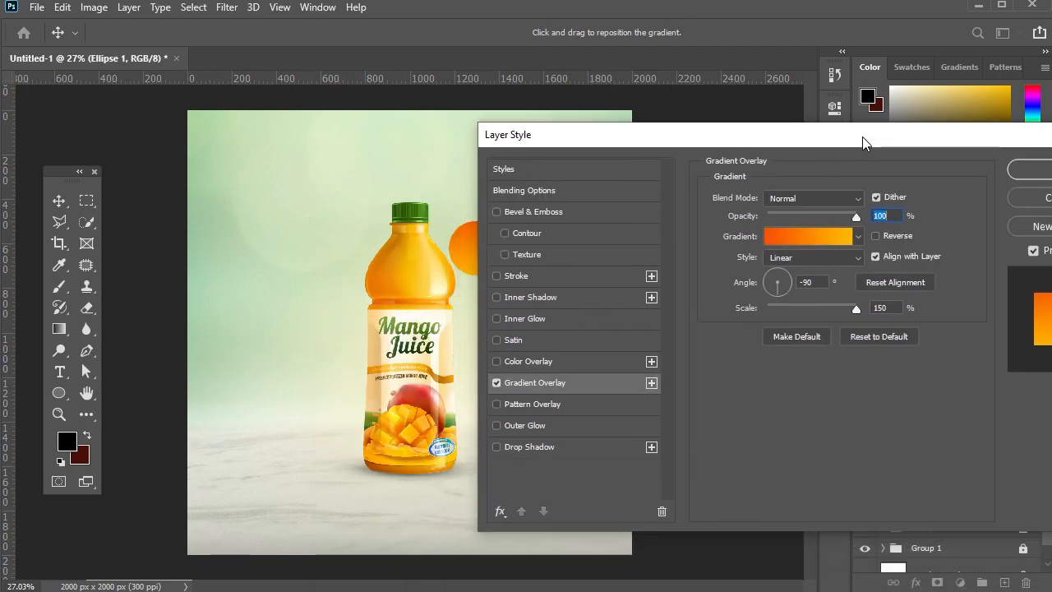
left_click(823, 256)
left_click(820, 281)
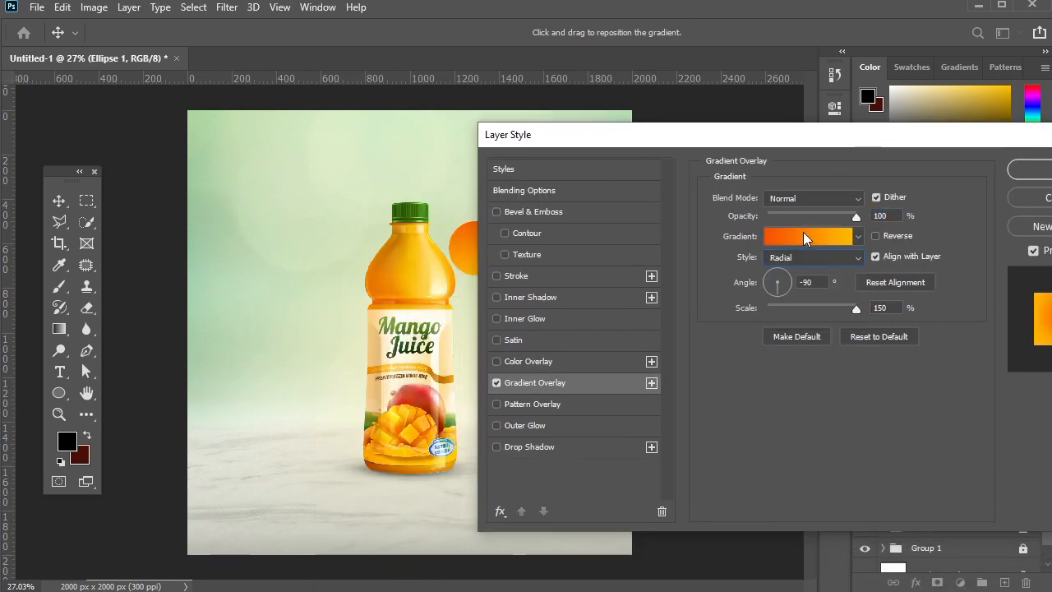
left_click_drag(819, 138, 832, 145)
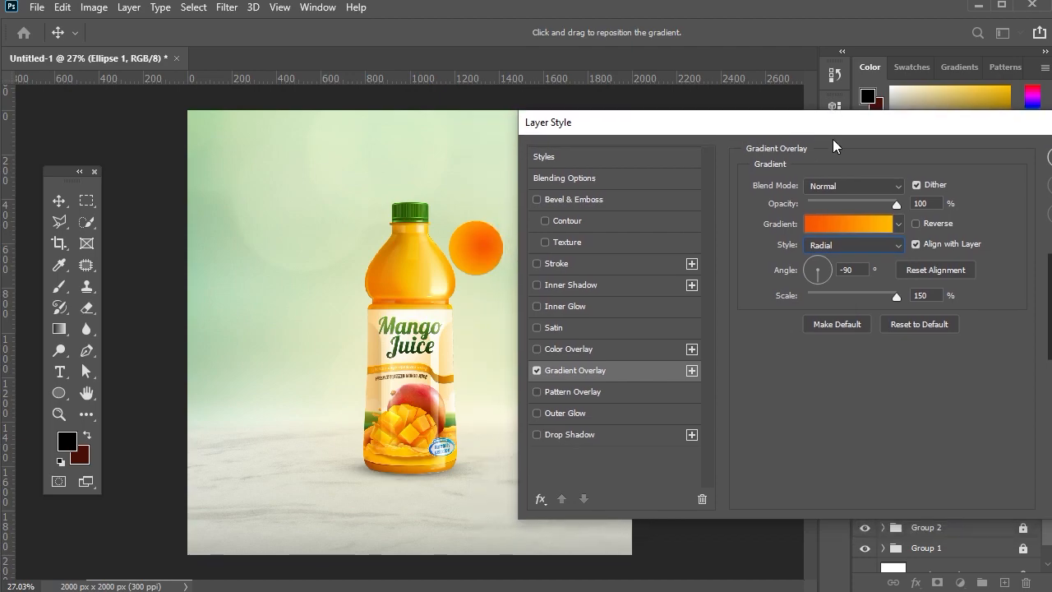
Reverse the circle's gradient overlay and set its scale to 97% and its angle to 154°.
left_click(916, 222)
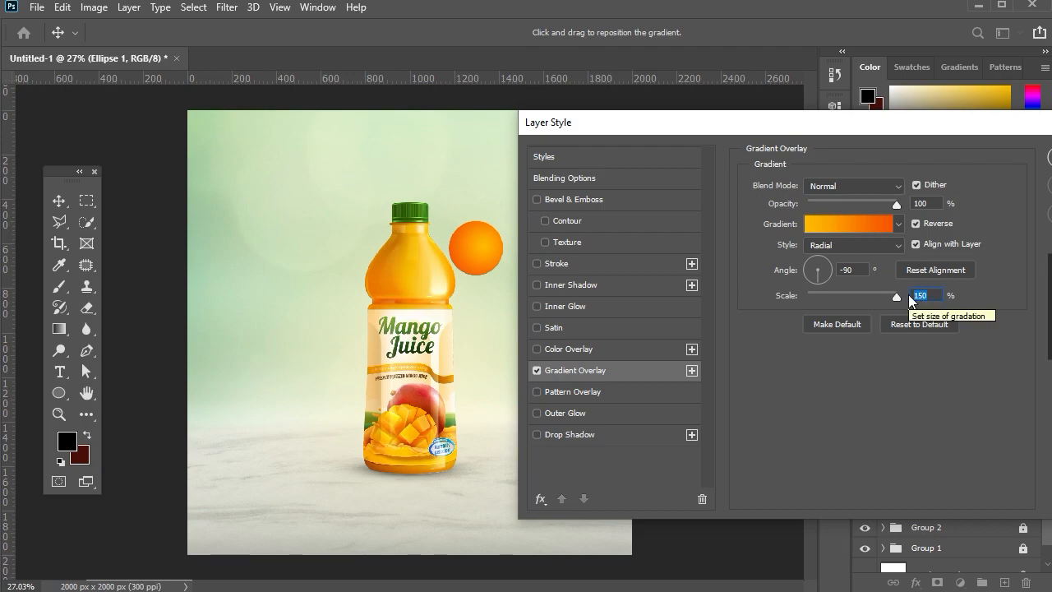
type("97")
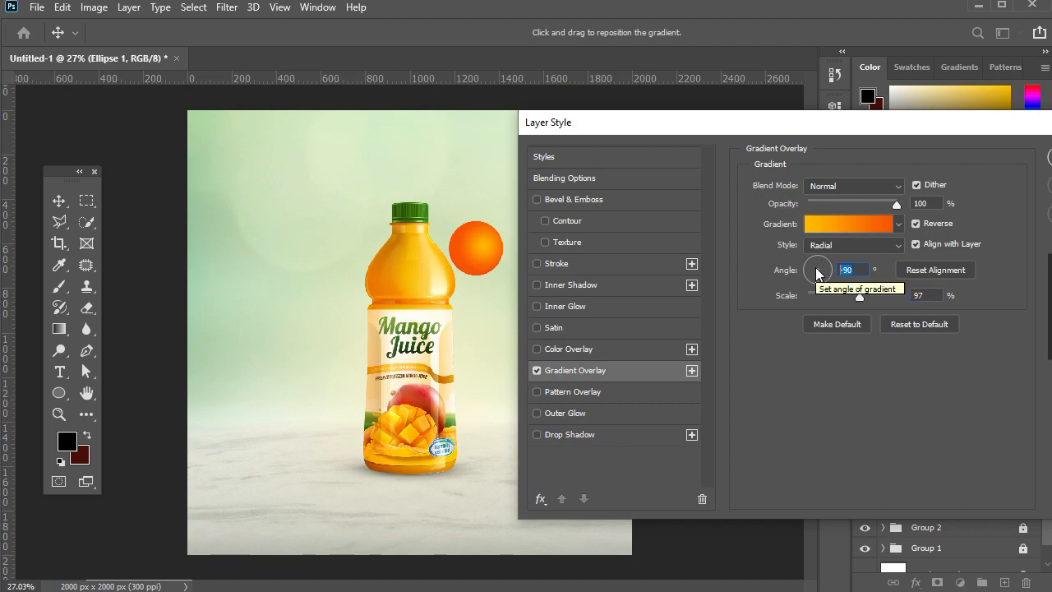
type("154")
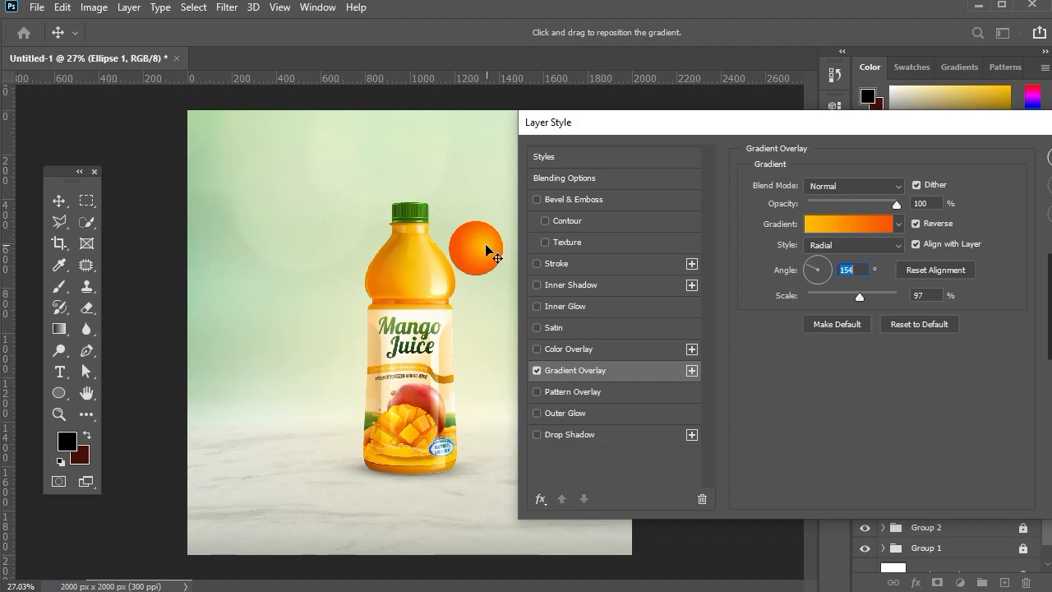
Set the overlay gradient's start color to #f88803 with #ffba00 as its end color, and apply the layer style.
left_click(877, 226)
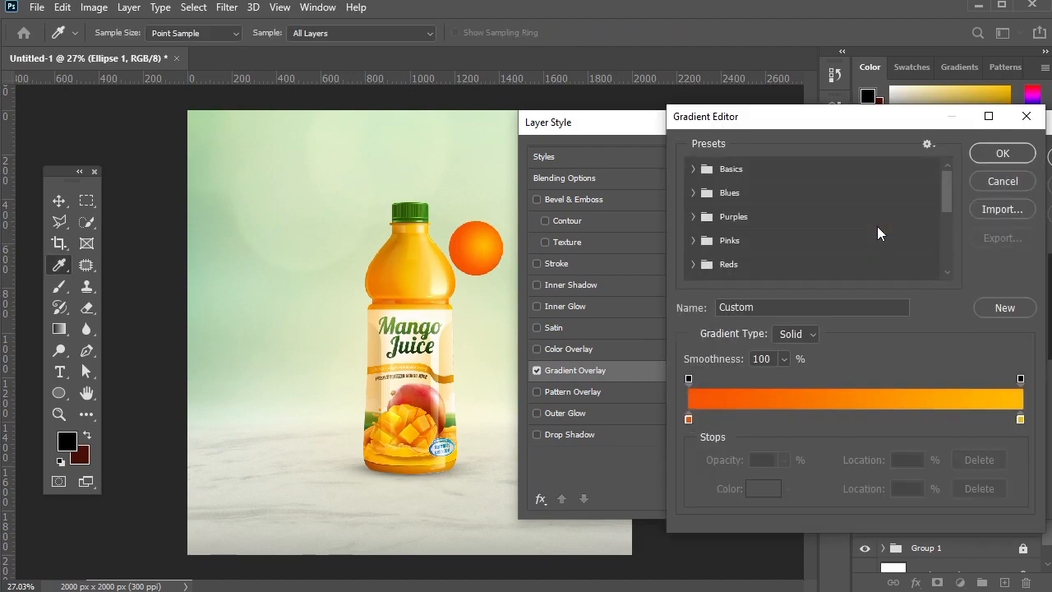
left_click(688, 419)
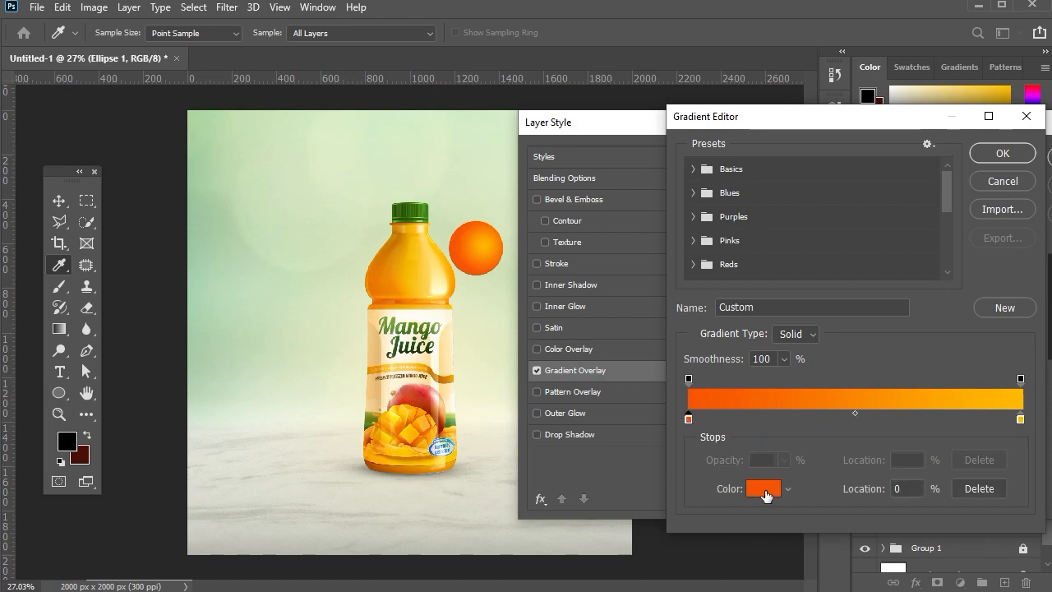
left_click(767, 493)
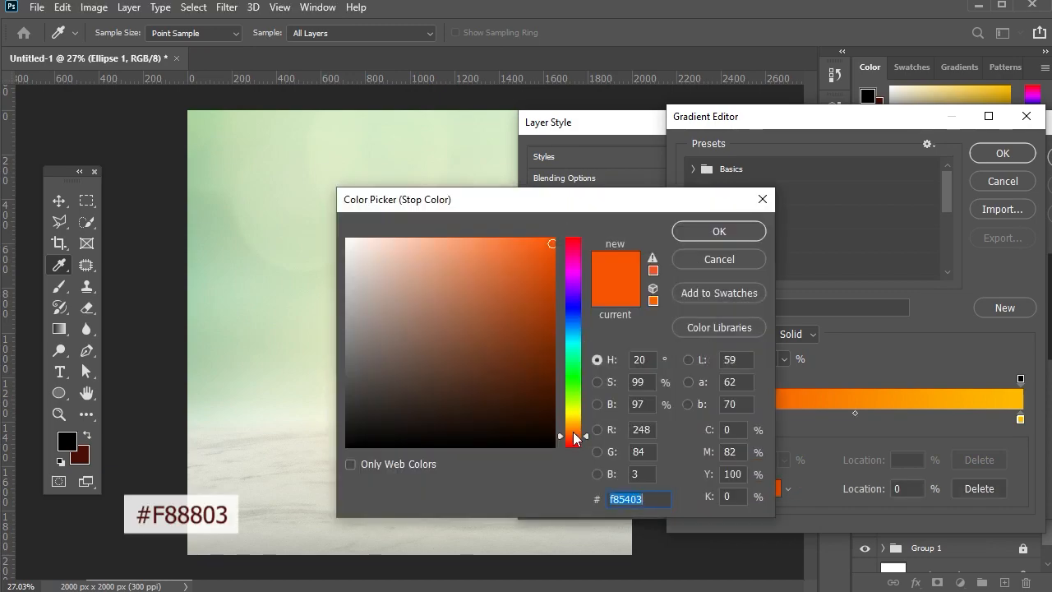
left_click_drag(573, 432, 573, 429)
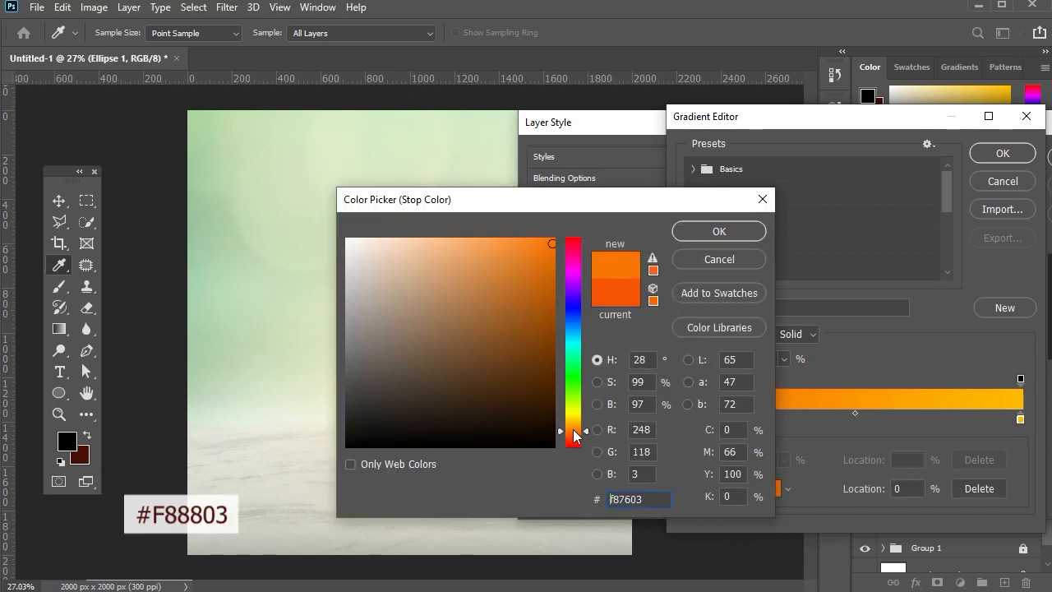
left_click(744, 235)
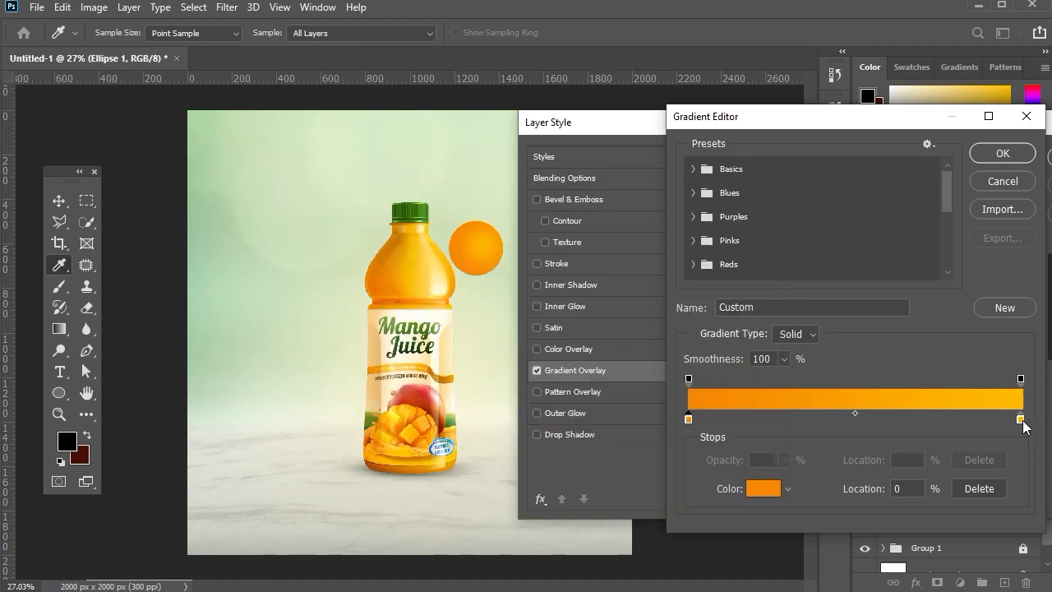
left_click(1020, 420)
left_click(763, 488)
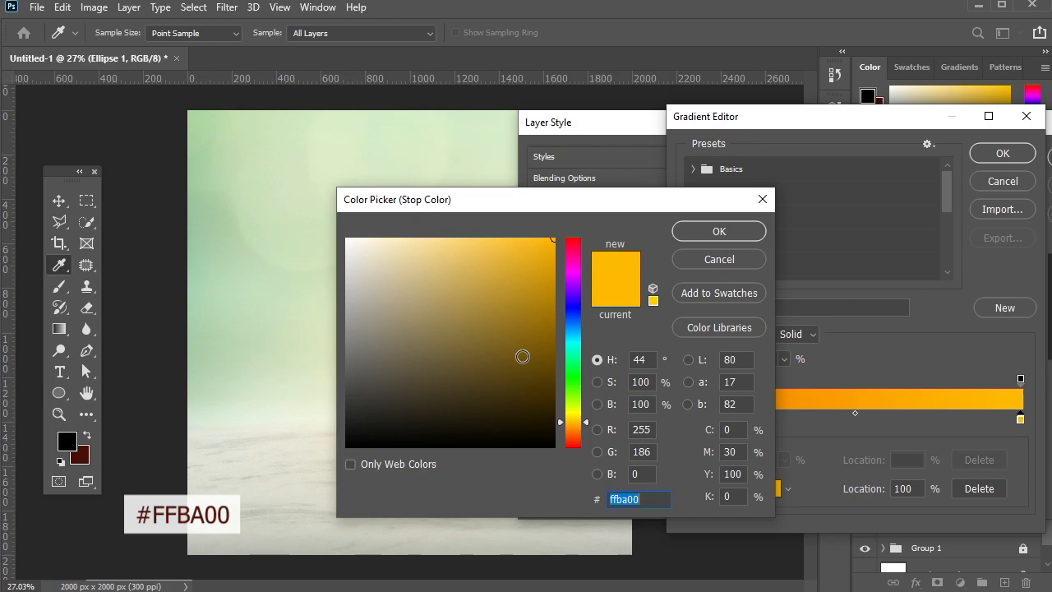
left_click(719, 231)
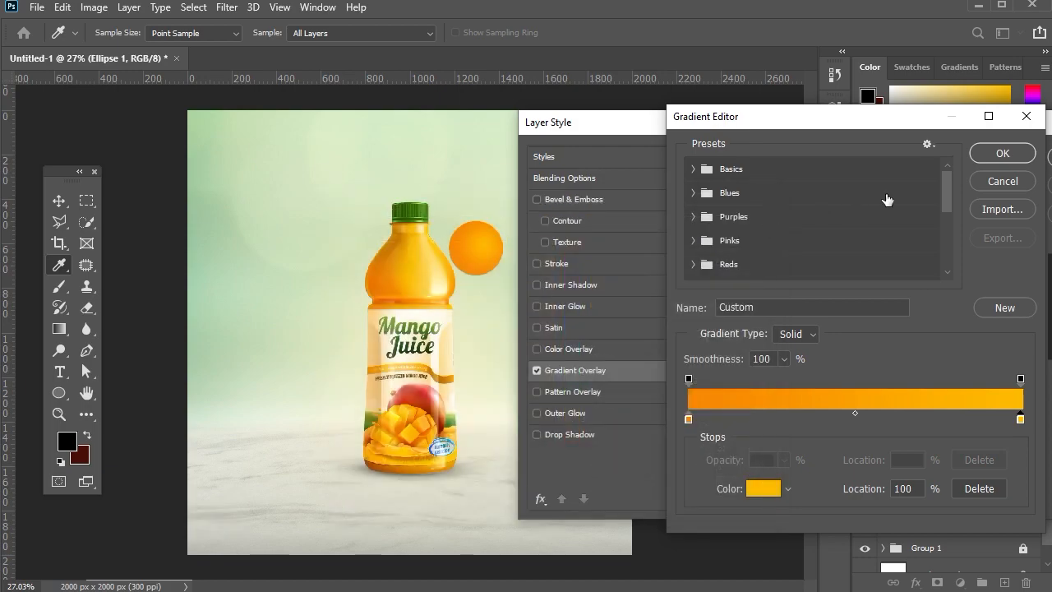
left_click(984, 156)
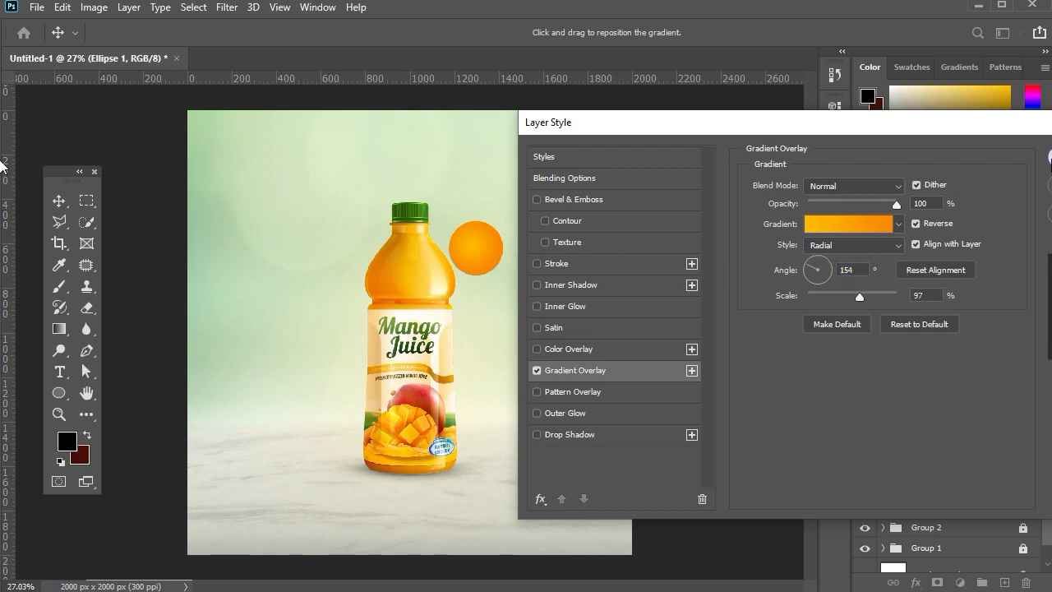
key("Return")
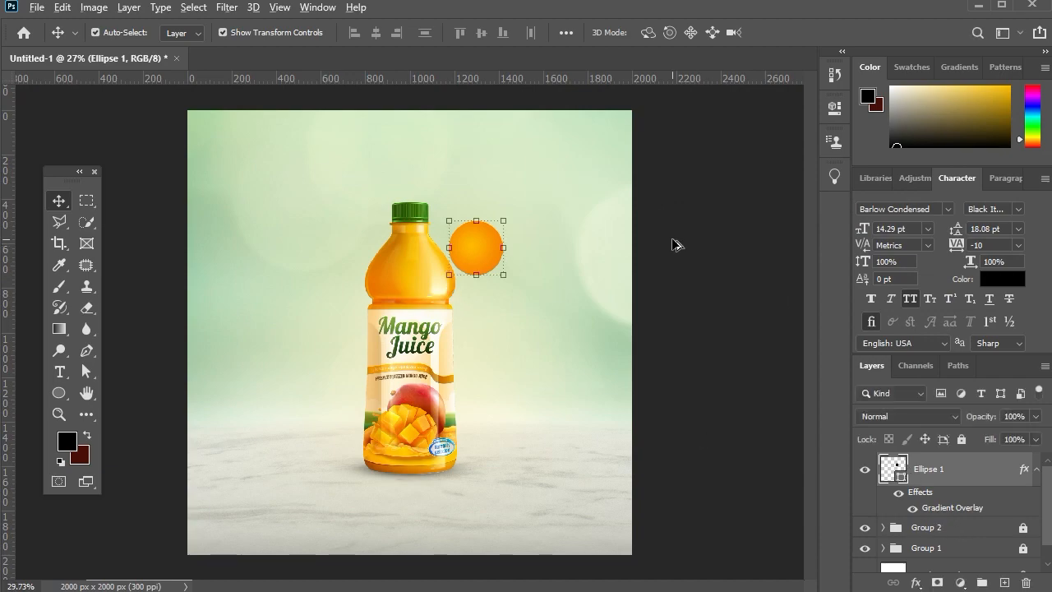
Move the orange circle away from the bottle to the open background up and to the right of the cap.
scroll(575, 264, "up", 2)
left_click_drag(479, 276, 486, 281)
left_click(65, 201)
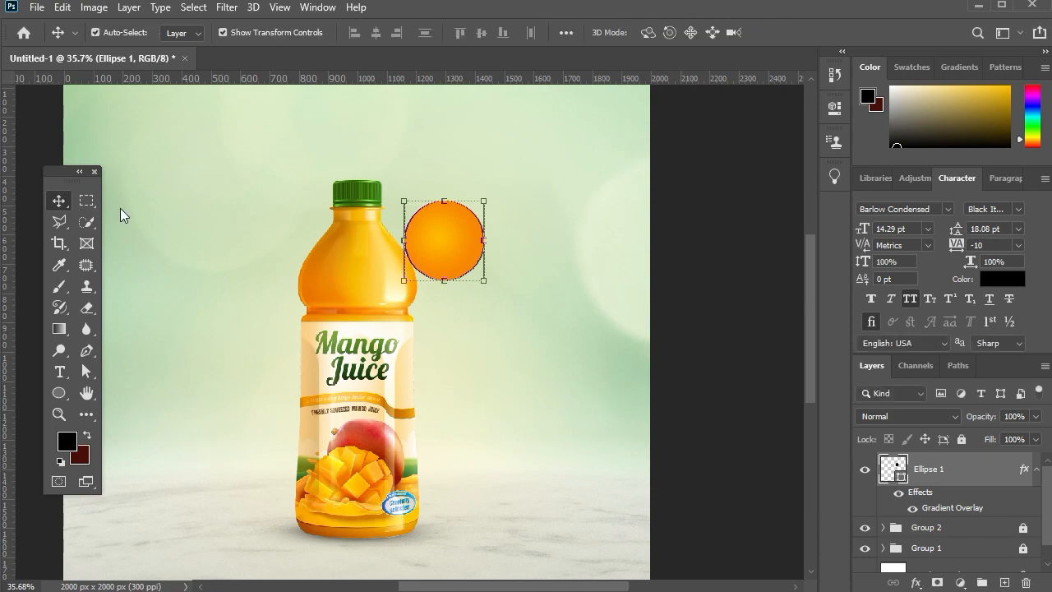
scroll(473, 232, "down", 2)
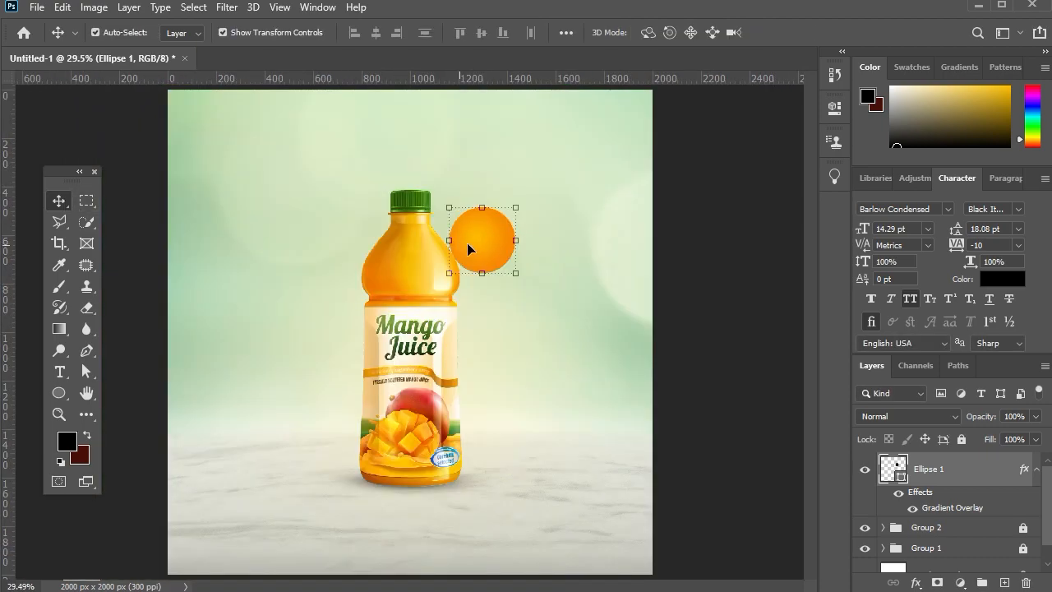
left_click_drag(466, 242, 548, 197)
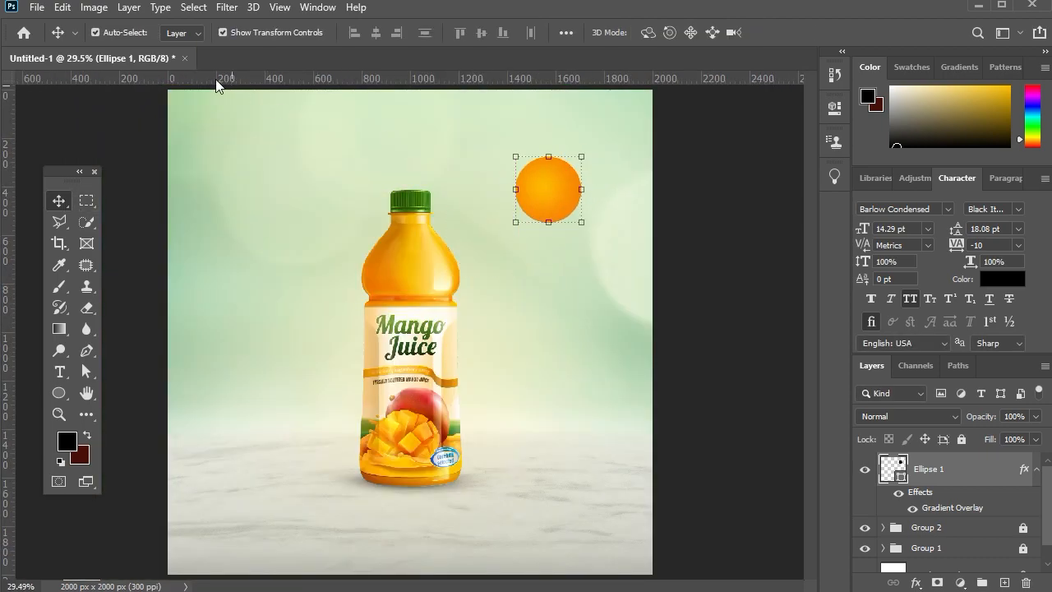
Convert the orange circle to a smart object and apply a Gaussian Blur with a 7.2 px radius.
left_click(222, 8)
mouse_move(251, 194)
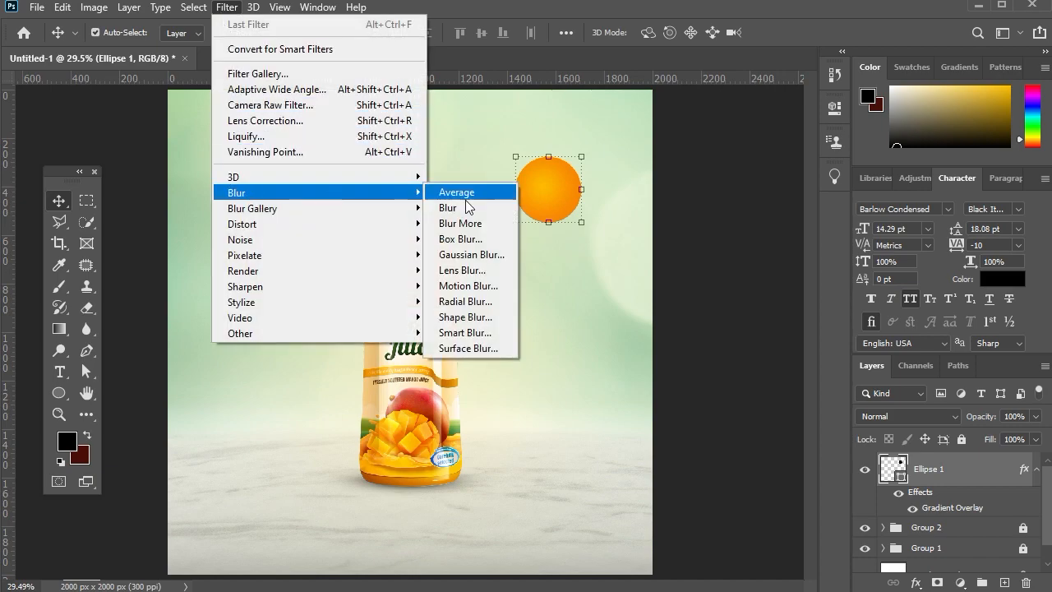
left_click(476, 257)
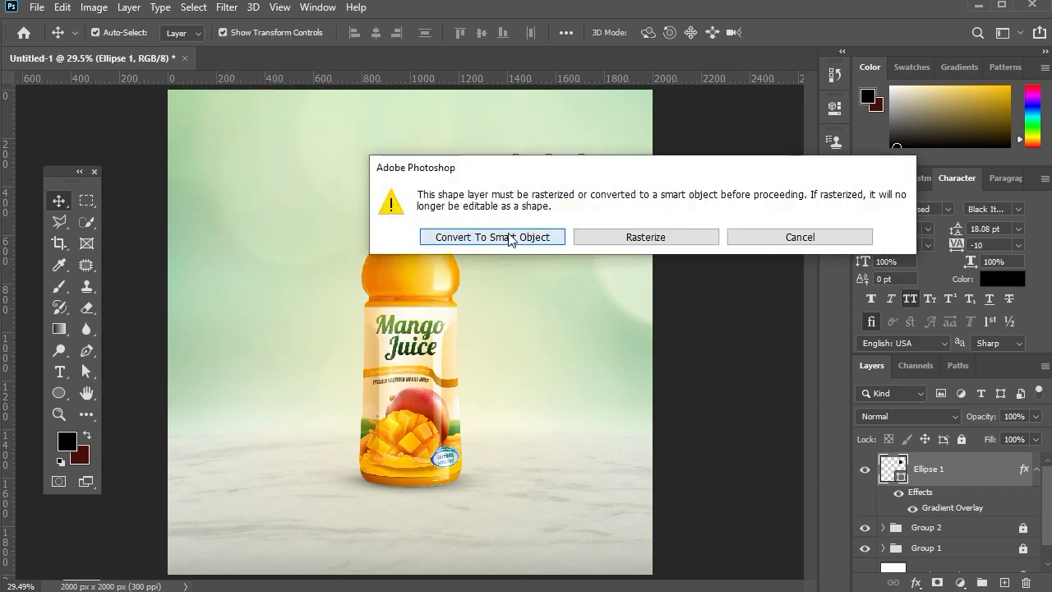
left_click(496, 236)
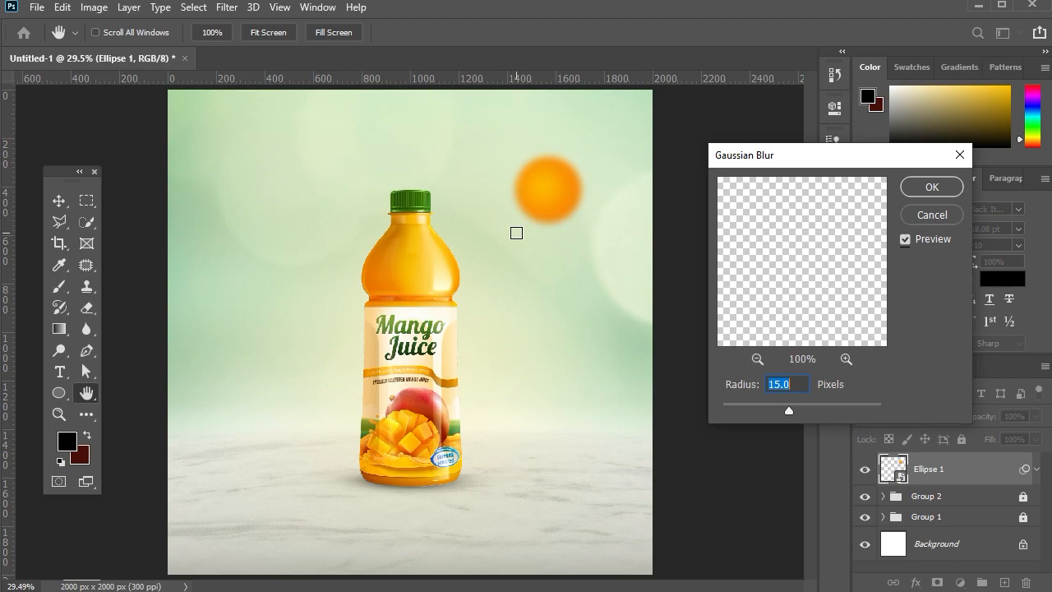
left_click_drag(778, 410, 773, 410)
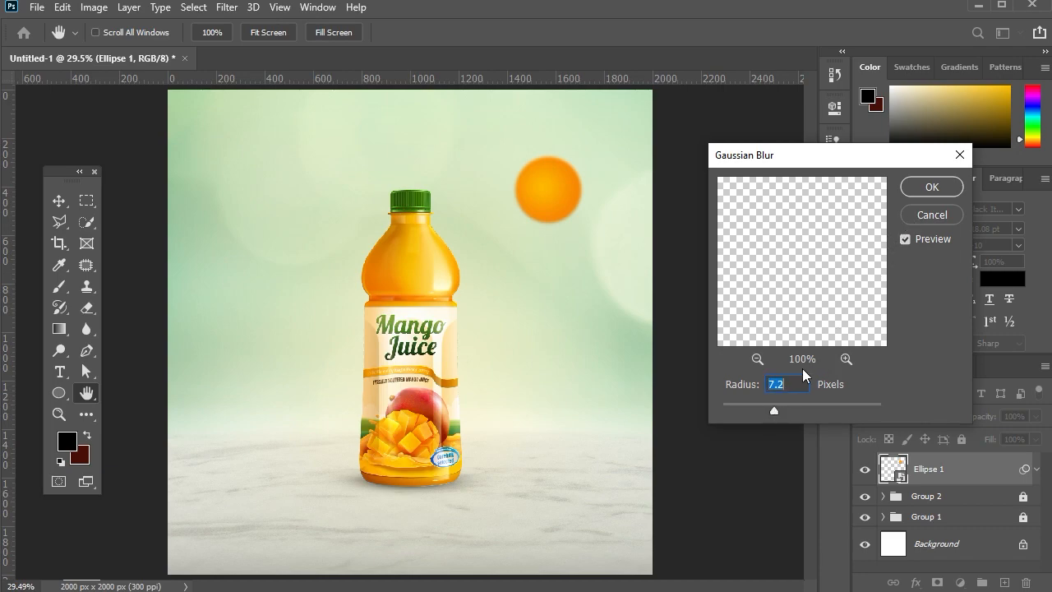
left_click(931, 191)
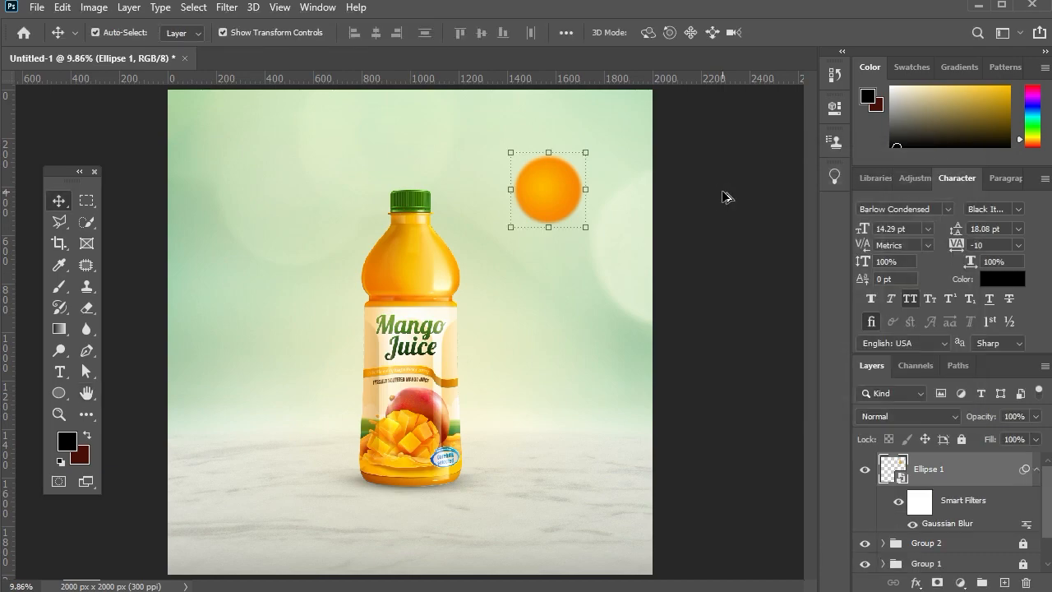
Move the orange circle down beside the bottle's shoulder and place its layer beneath the bottle group.
scroll(503, 290, "down", 5)
scroll(452, 291, "up", 3)
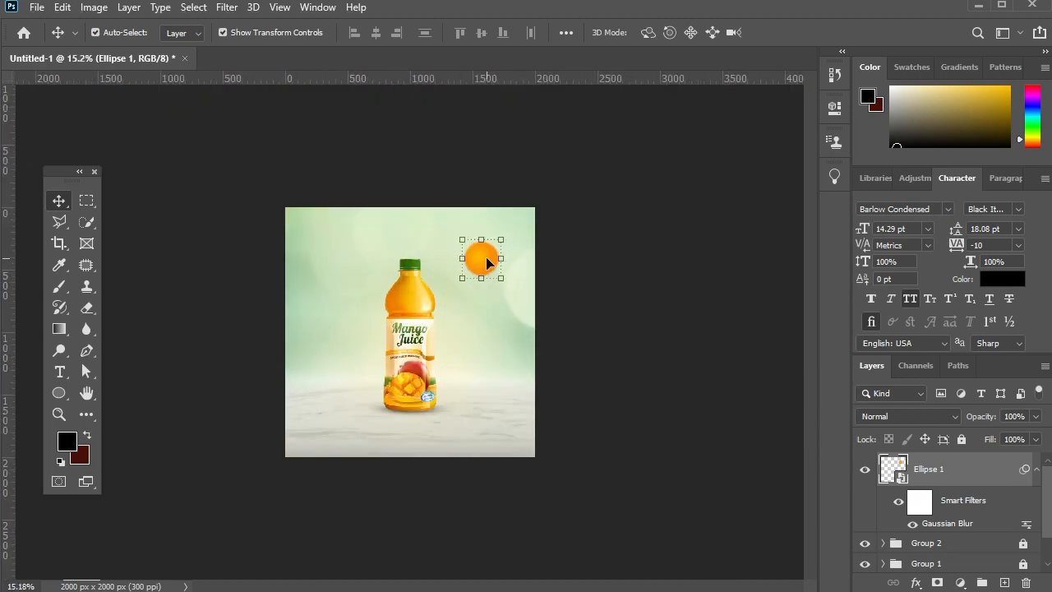
left_click_drag(487, 261, 484, 299)
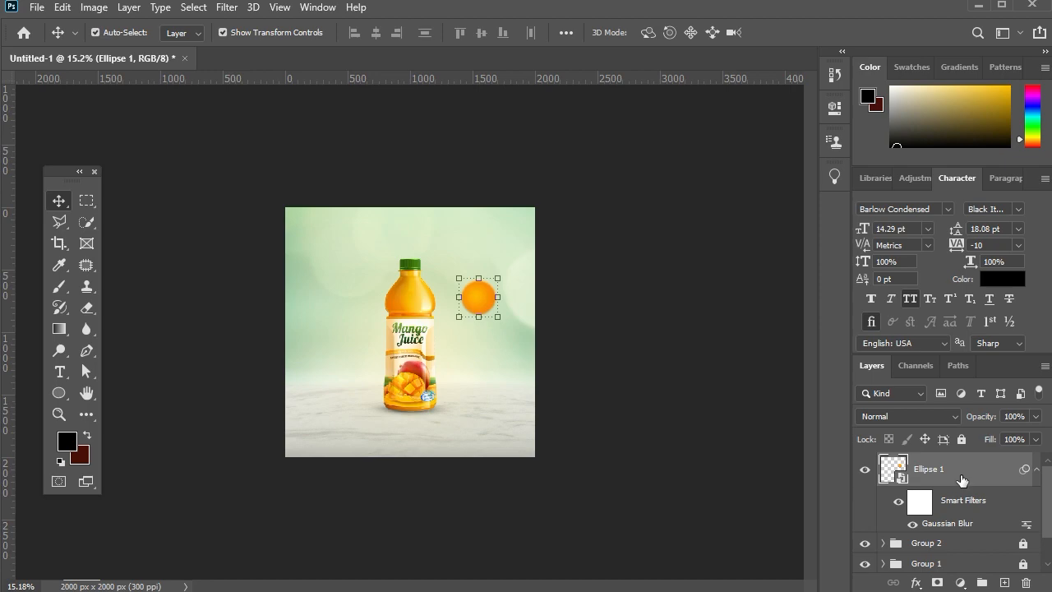
left_click_drag(961, 479, 960, 554)
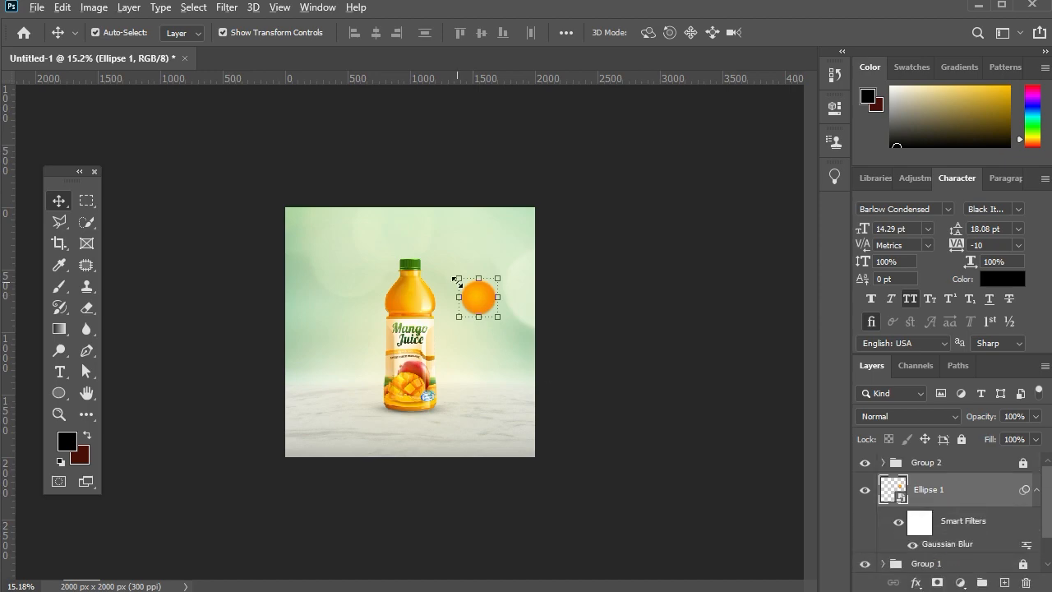
Tuck the orange circle behind the bottle's right shoulder and place an enlarged copy cropped by the canvas's top-right corner.
scroll(481, 303, "up", 1)
left_click_drag(460, 296, 529, 217)
key("ctrl+j")
key("Return")
scroll(605, 222, "up", 1)
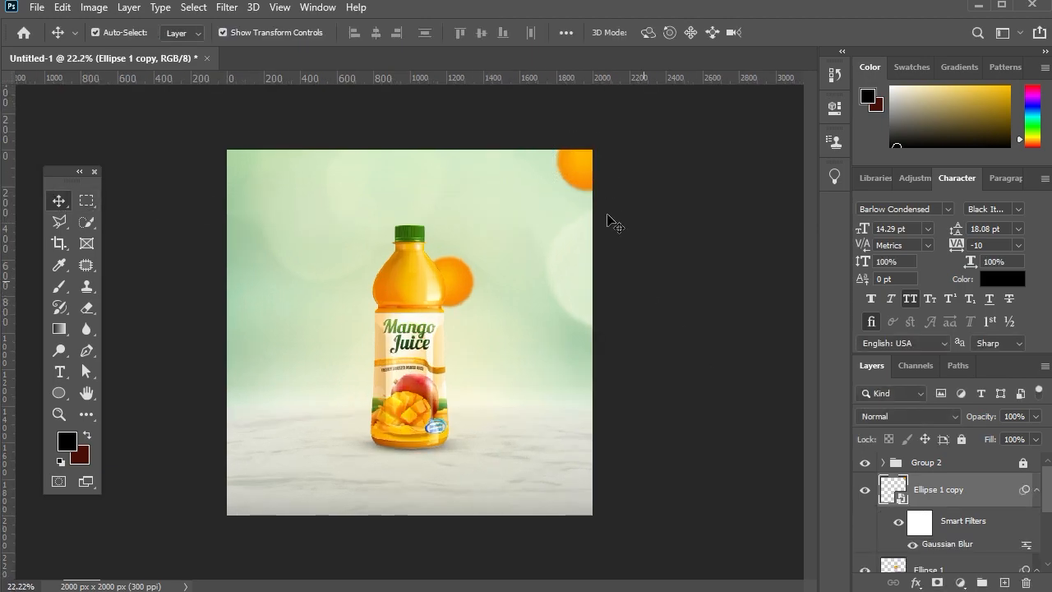
Copy the corner circle, shrink it to a small circle and place it partly behind the bottle's left side at label height.
left_click_drag(580, 169, 305, 359)
key("ctrl+t")
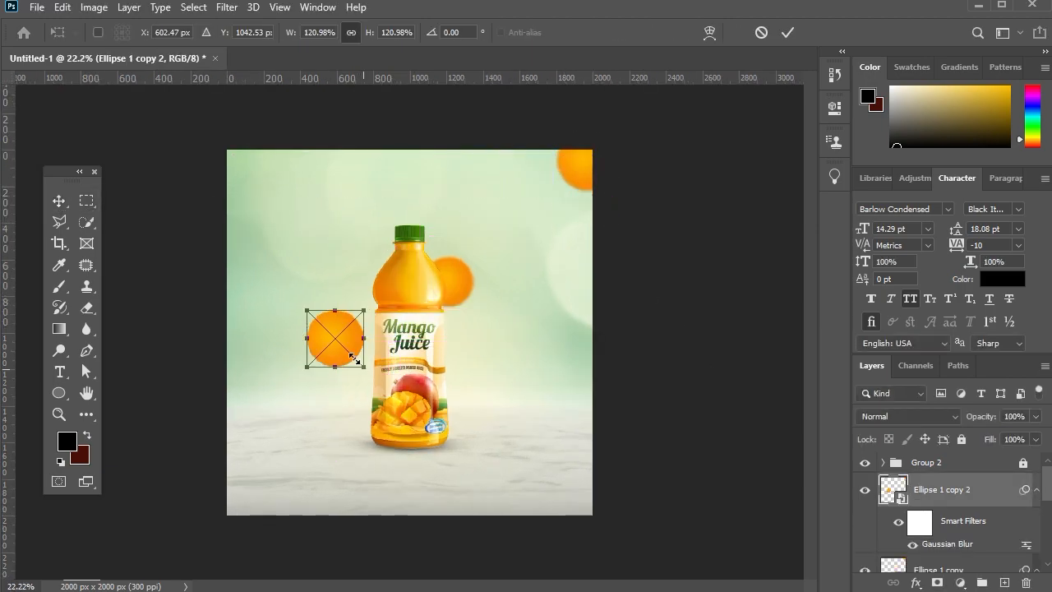
left_click_drag(367, 371, 370, 344)
key("Return")
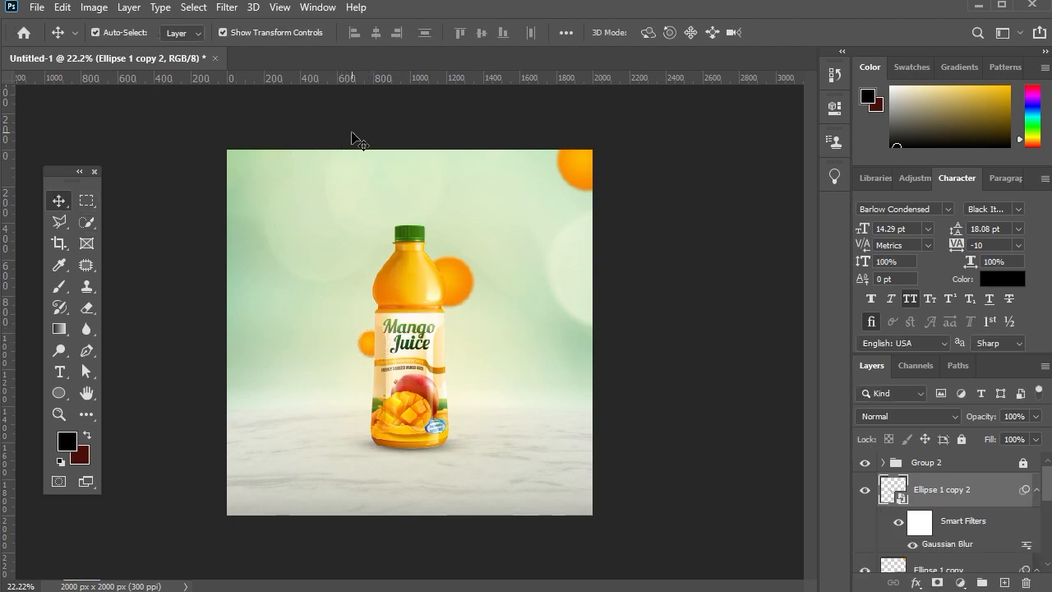
Copy the large circle to the canvas's left edge and the small circle to just below the top-right corner circle.
left_click_drag(588, 170, 236, 293)
key("ctrl+minus")
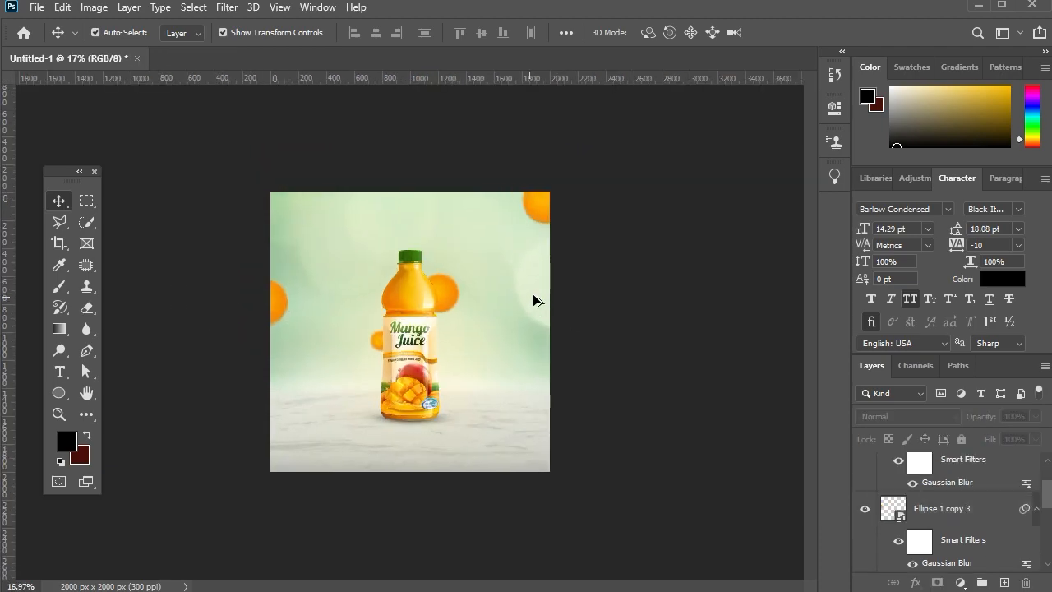
left_click_drag(375, 349, 528, 247)
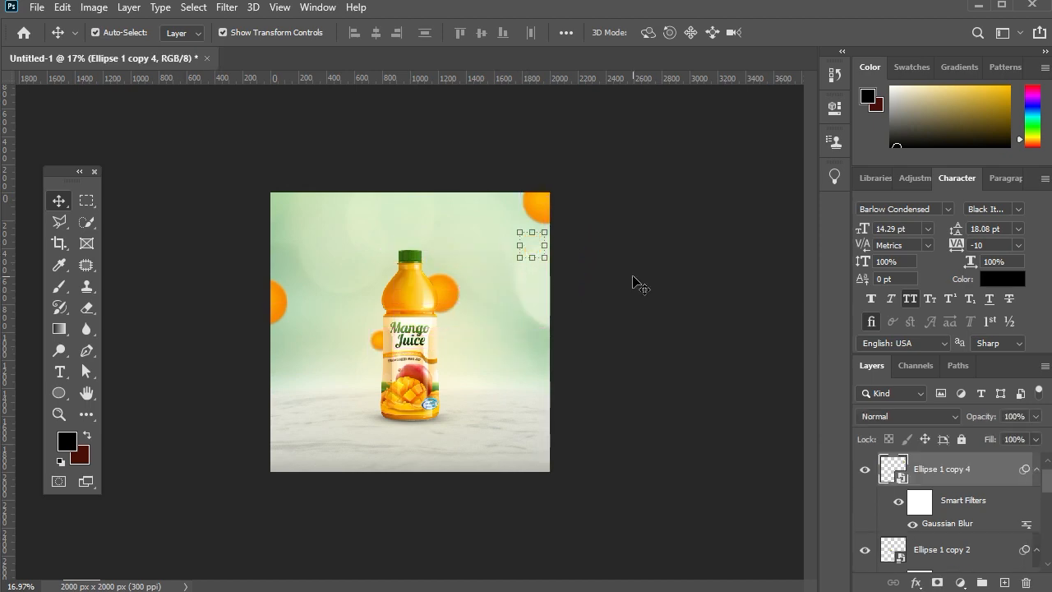
left_click(632, 282)
scroll(491, 289, "up", 3)
left_click(563, 211)
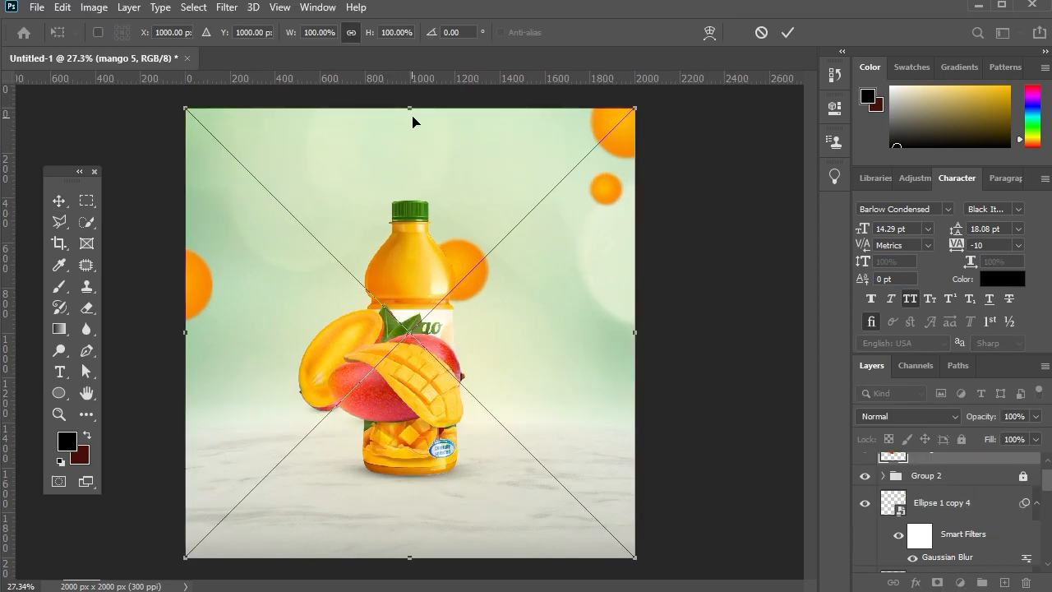
Place the mango 5 image, scale it to about 60% and position it in front of the bottle's lower-left base.
left_click_drag(413, 115, 409, 262)
left_click_drag(396, 400, 367, 419)
left_click_drag(381, 280, 381, 308)
left_click_drag(385, 403, 383, 402)
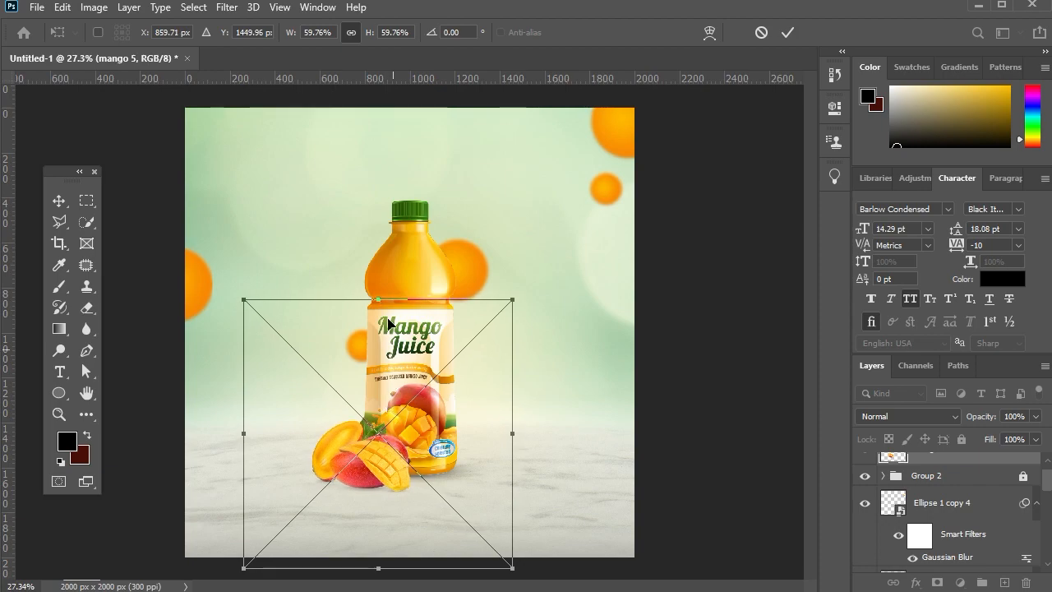
left_click_drag(378, 301, 378, 302)
key("Return")
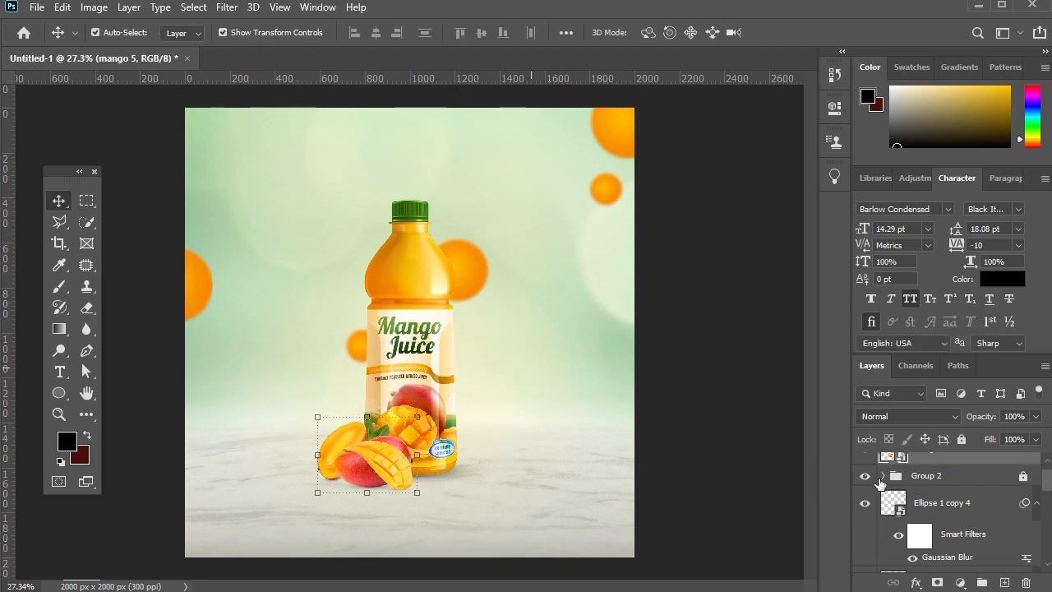
Select all the orange circle layers, from Ellipse 1 copy 4 down to Ellipse 1, and group them.
scroll(922, 492, "down", 1)
left_click(935, 471)
scroll(946, 494, "down", 2)
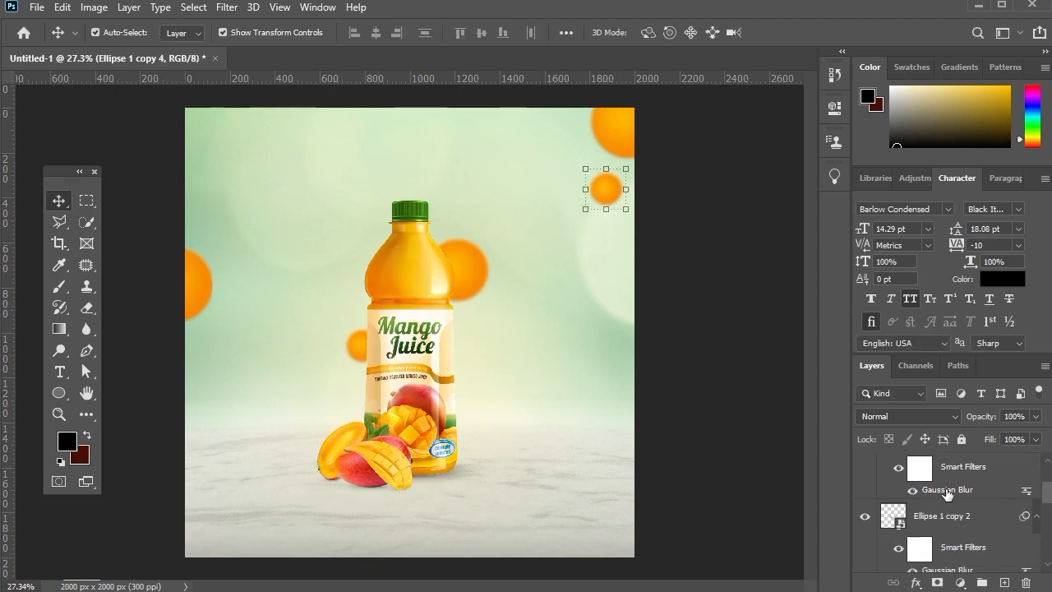
scroll(946, 494, "down", 5)
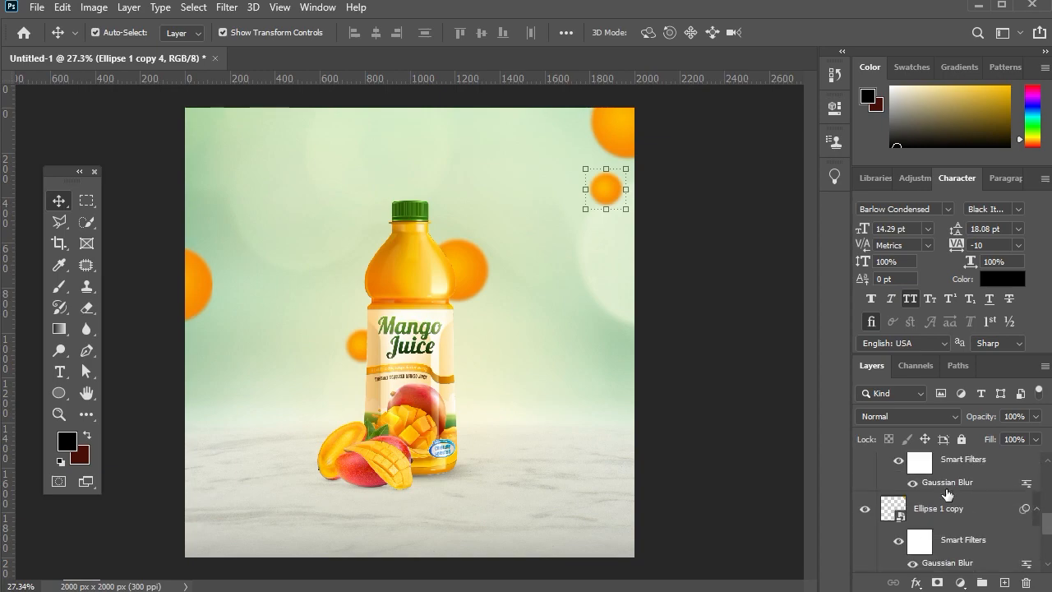
scroll(947, 494, "down", 2)
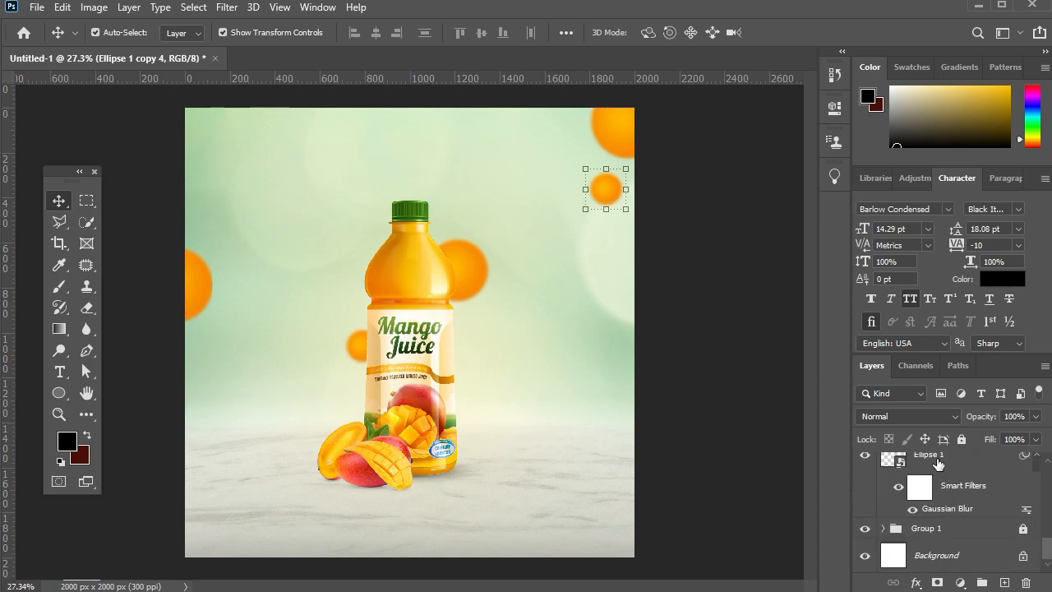
left_click(937, 464, "shift")
key("ctrl+g")
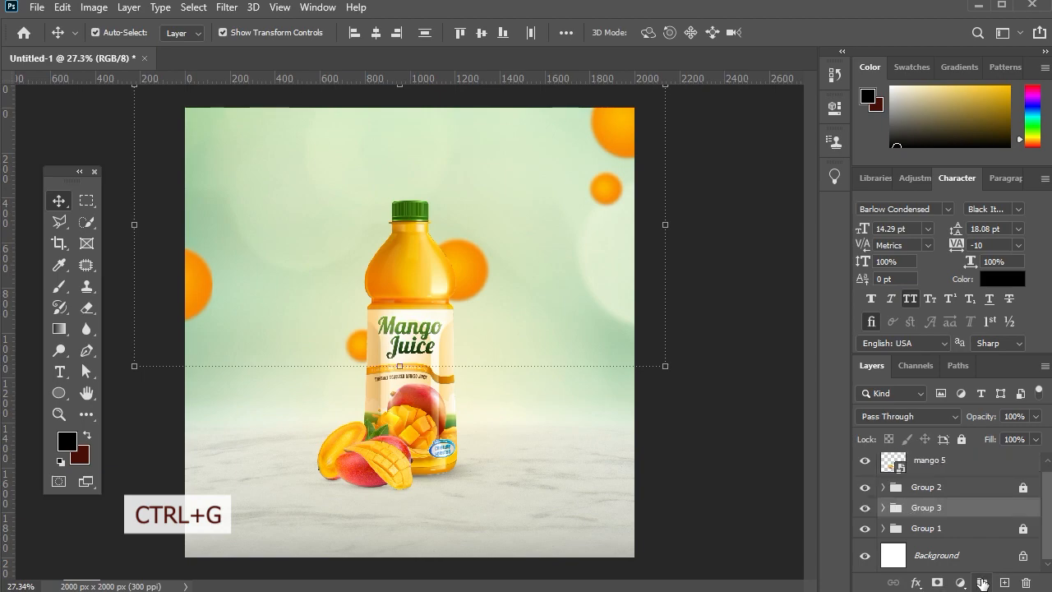
Add a new empty layer between the mango image and the bottle group.
left_click(941, 467)
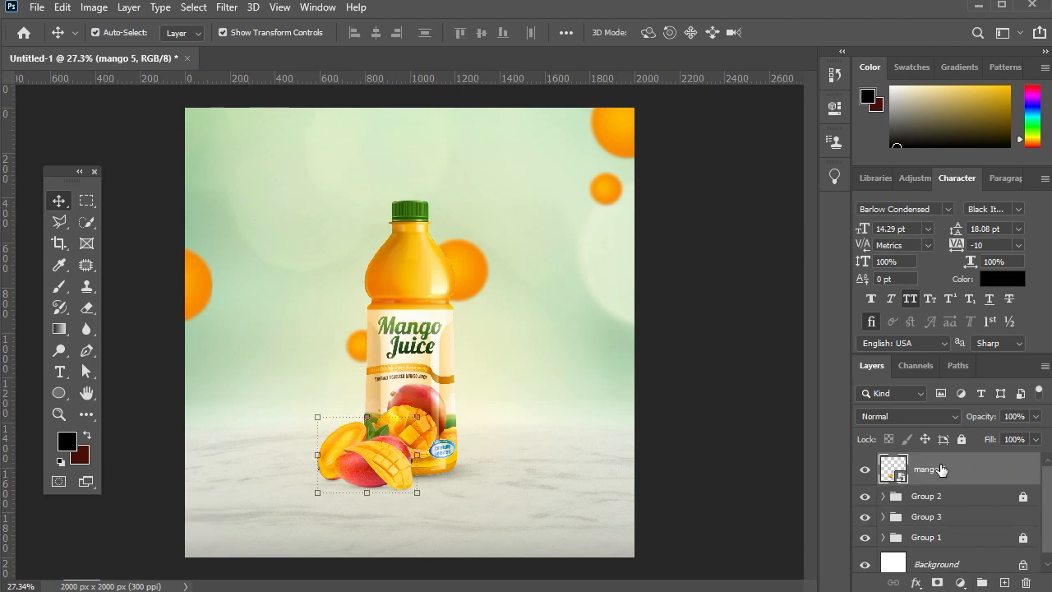
left_click(943, 495)
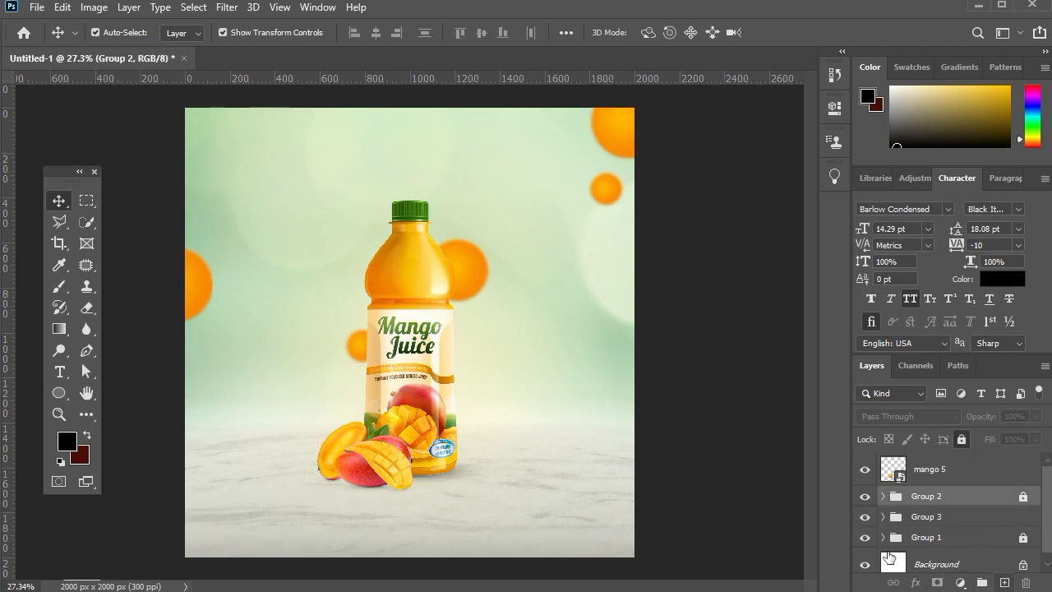
key("ctrl+shift+alt+n")
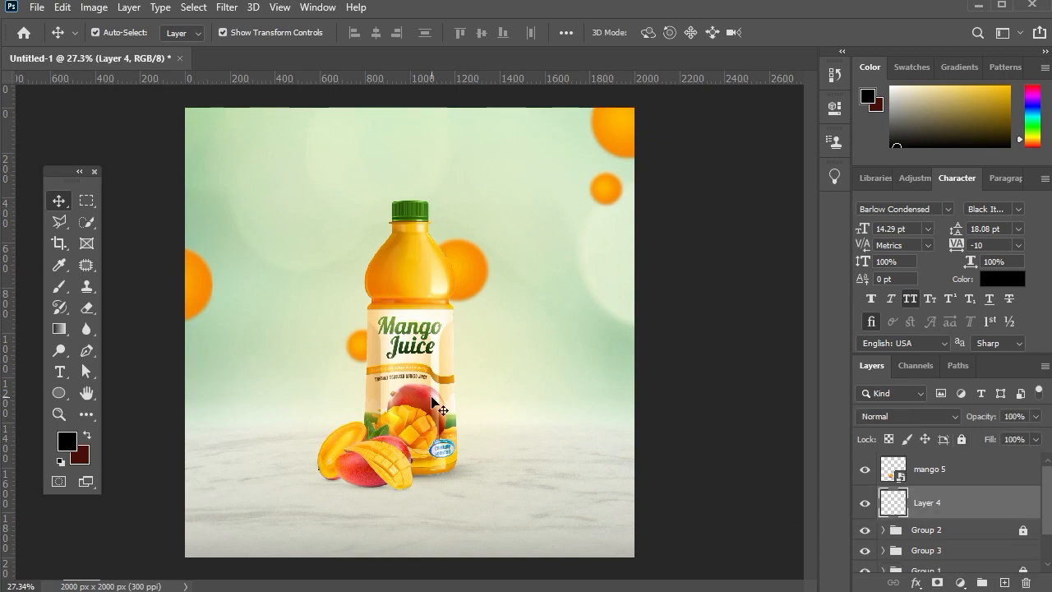
Paint soft black shadows behind and under the mangoes on the new layer, using small brush sizes such as 90 and 70 px.
key("b")
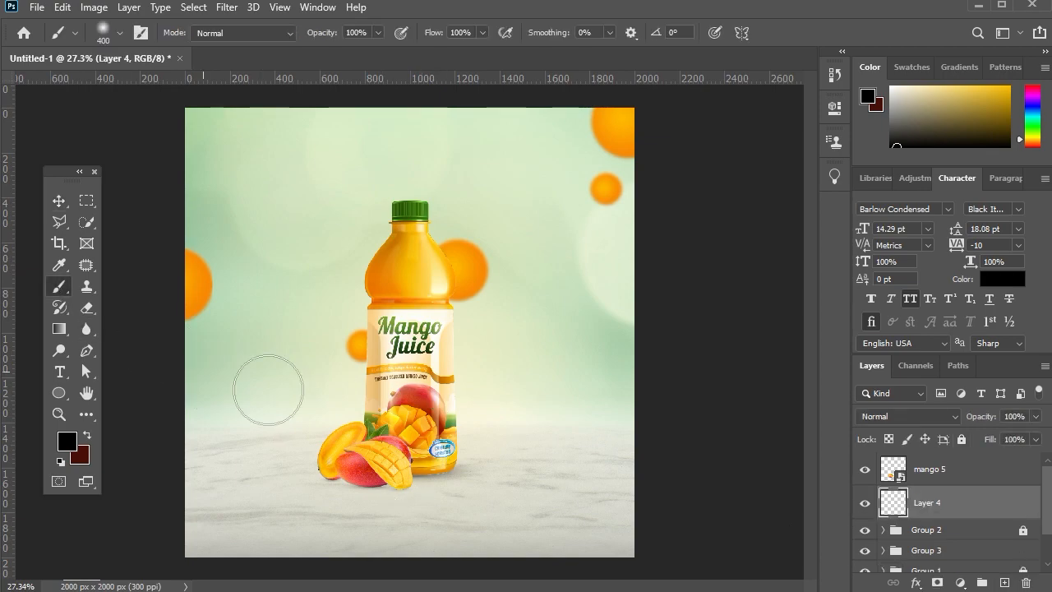
scroll(374, 483, "up", 5)
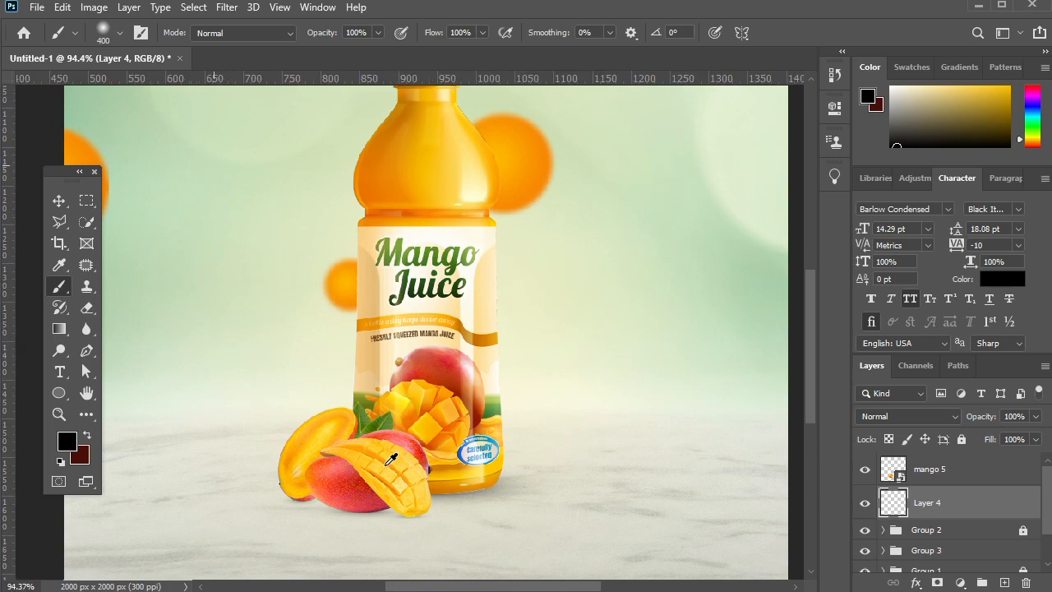
key("bracketleft")
key("bracketleft")
key("bracketleft")
key("bracketleft")
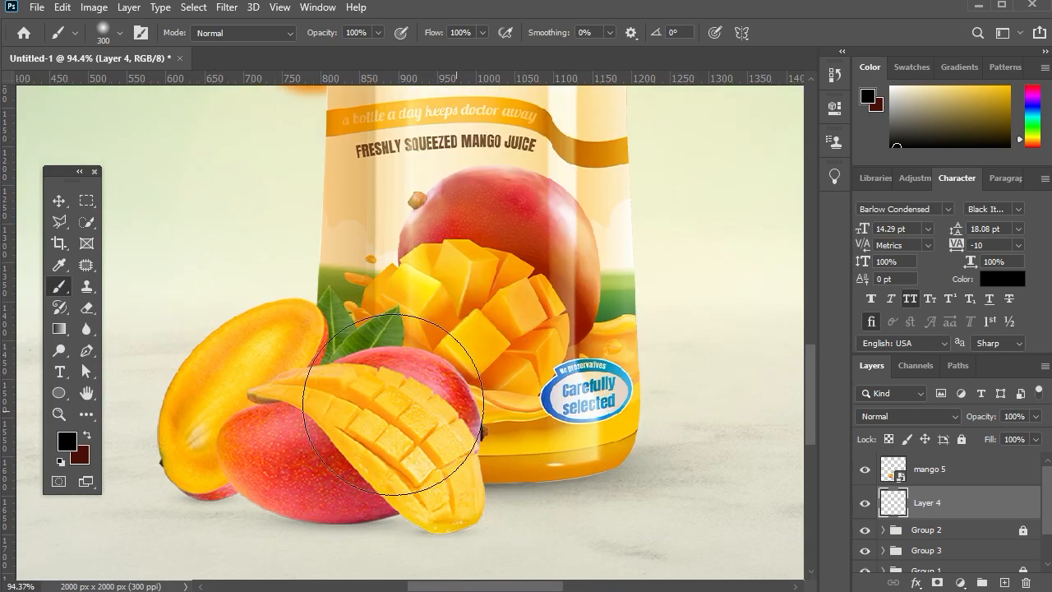
key("bracketleft")
key("bracketleft")
key("bracketleft")
key("bracketleft")
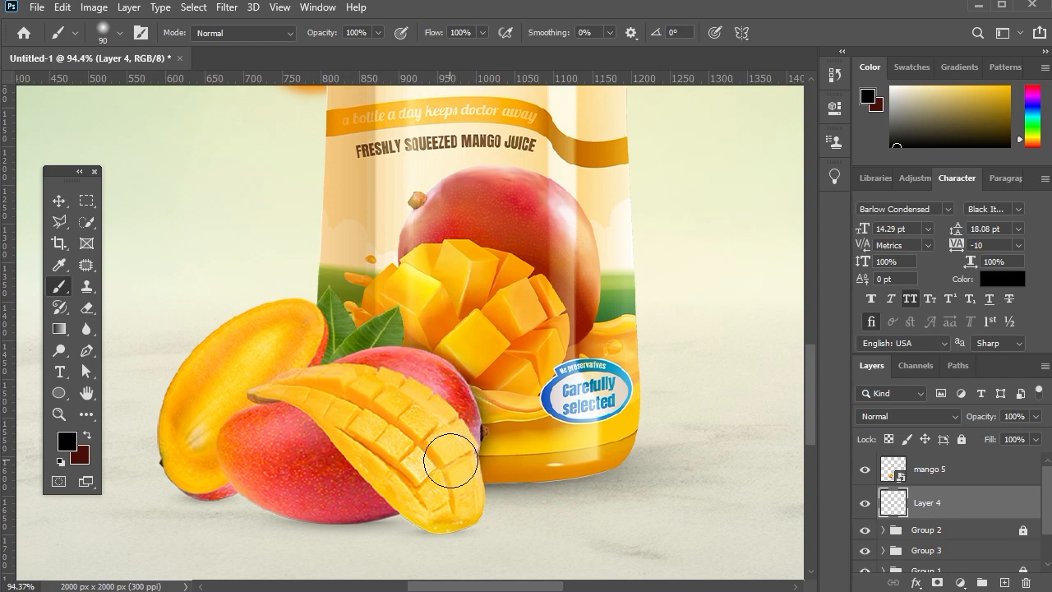
key("bracketleft")
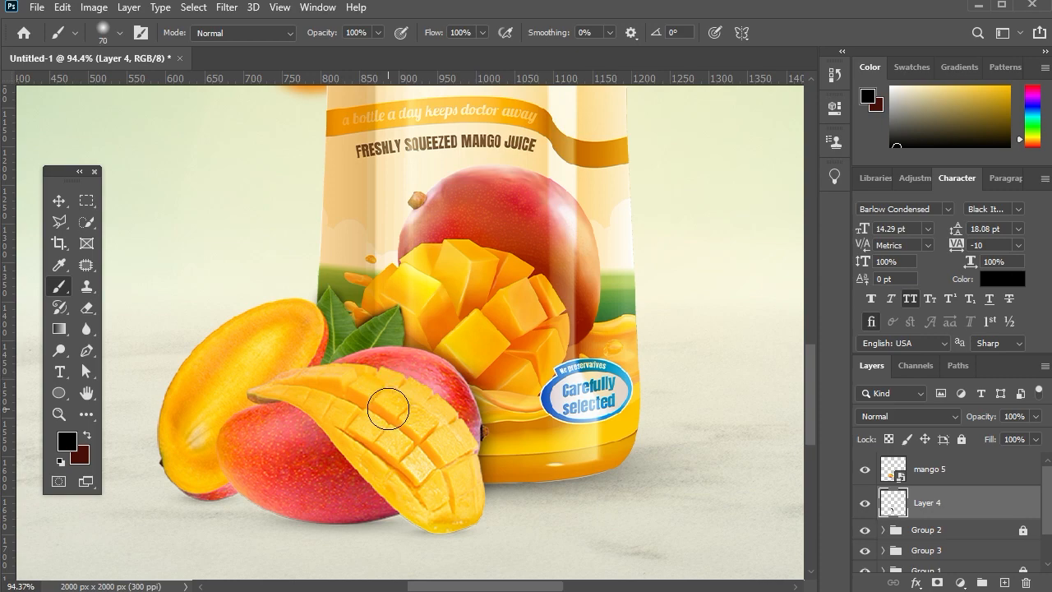
key("bracketright")
key("bracketright")
key("bracketright")
key("bracketright")
key("bracketright")
key("bracketright")
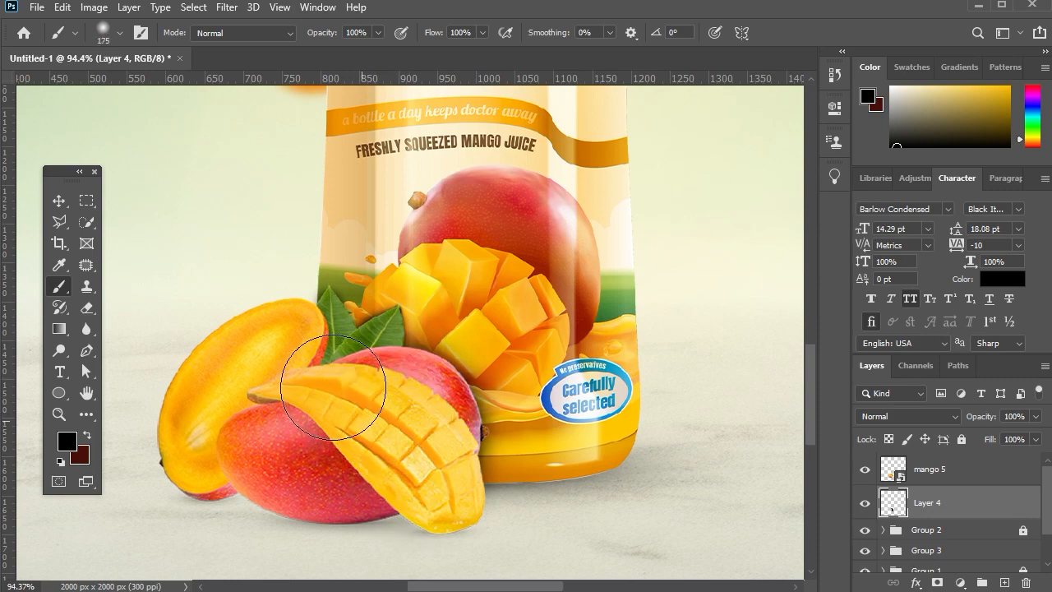
key("bracketleft")
key("bracketleft")
key("bracketleft")
Lower the opacity of the painted mango shadow layer to roughly half.
left_click(59, 201)
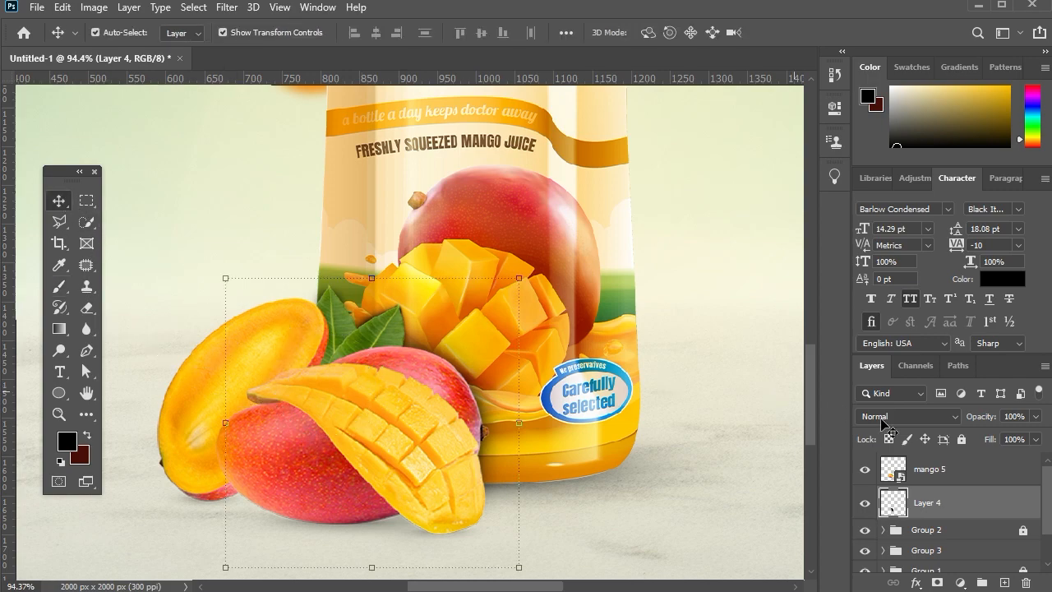
left_click_drag(974, 418, 965, 419)
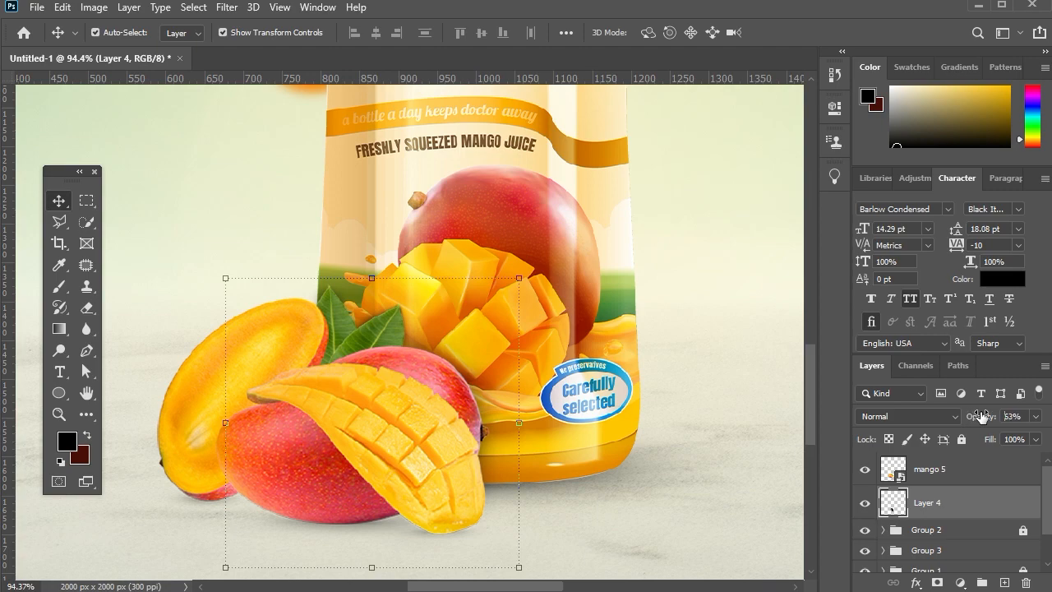
left_click_drag(979, 416, 976, 416)
Add another layer above the painted shadow and stamp one black dab on the marble with a 100 px, 0% hardness brush.
left_click(951, 532)
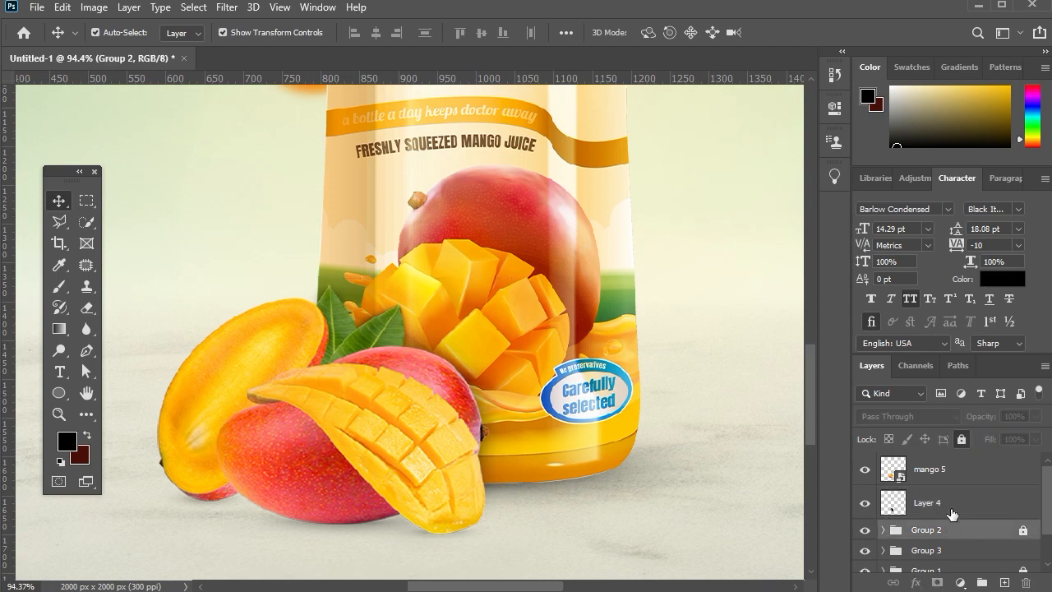
left_click(951, 510)
left_click(1004, 582)
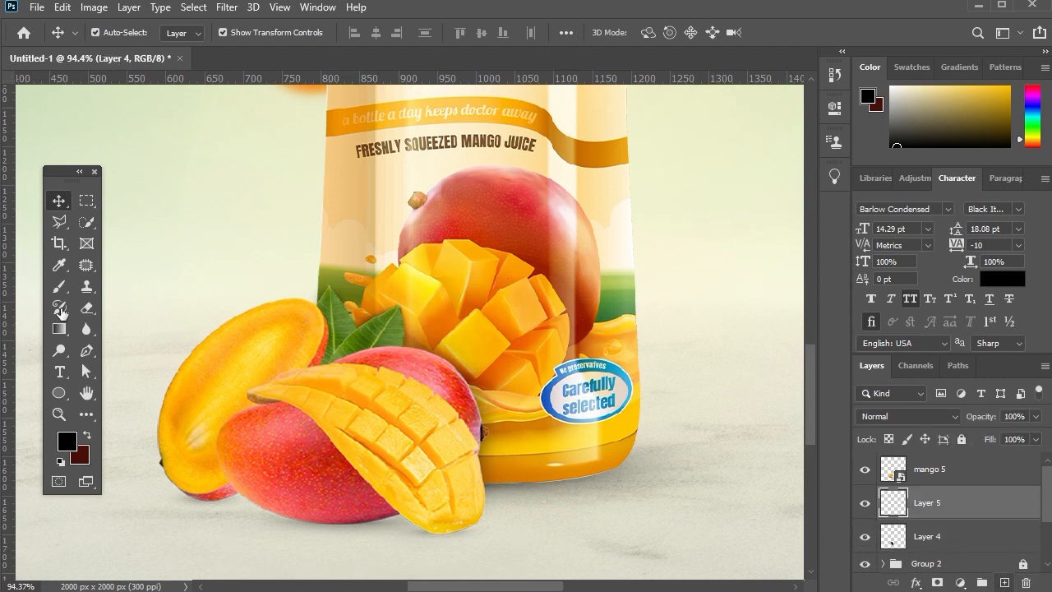
scroll(60, 287, "down", 2)
left_click(60, 287)
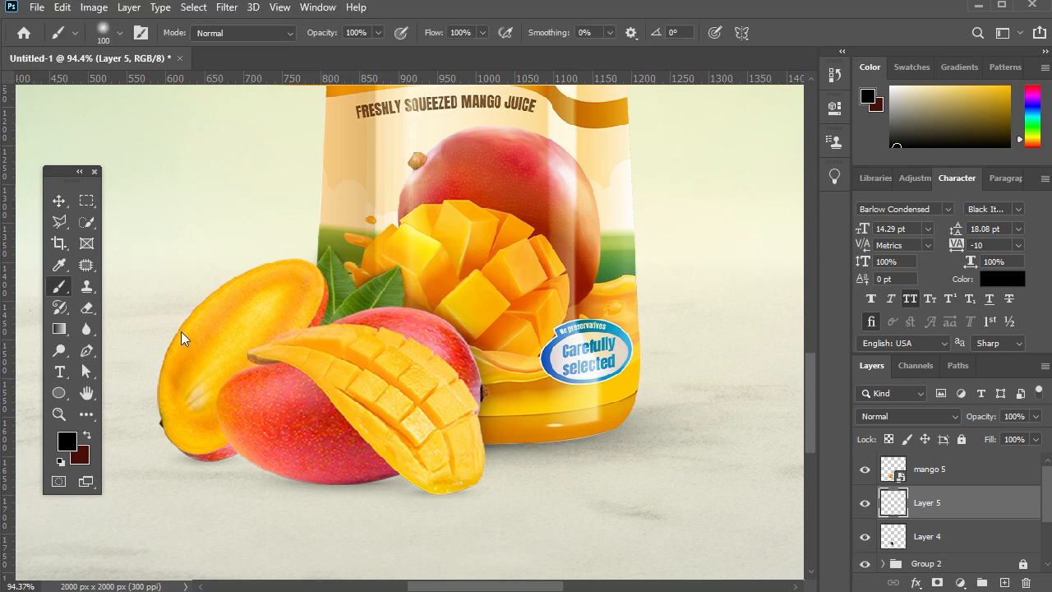
right_click(636, 486)
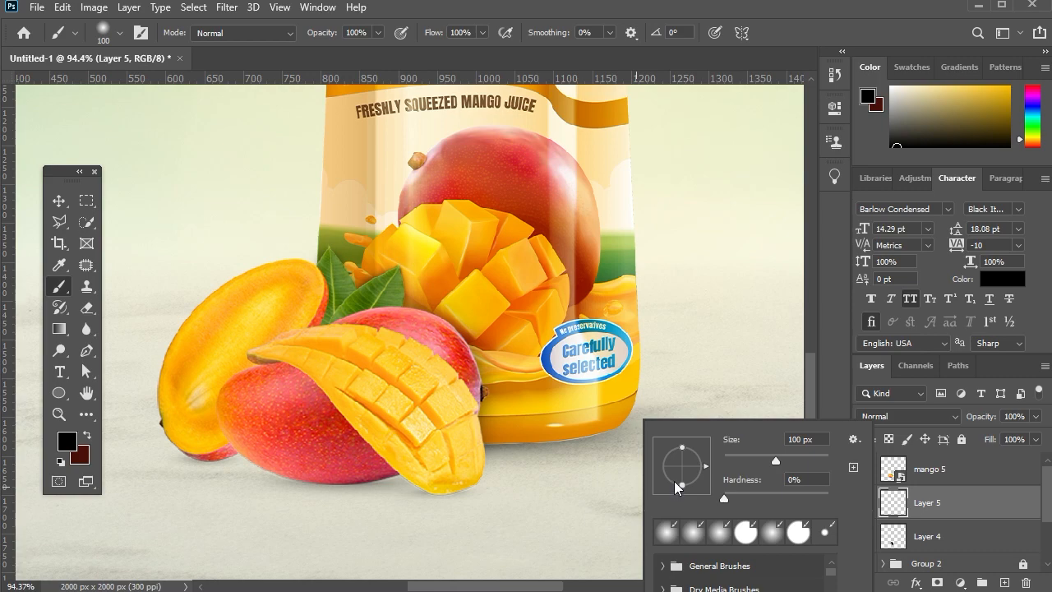
left_click(596, 499)
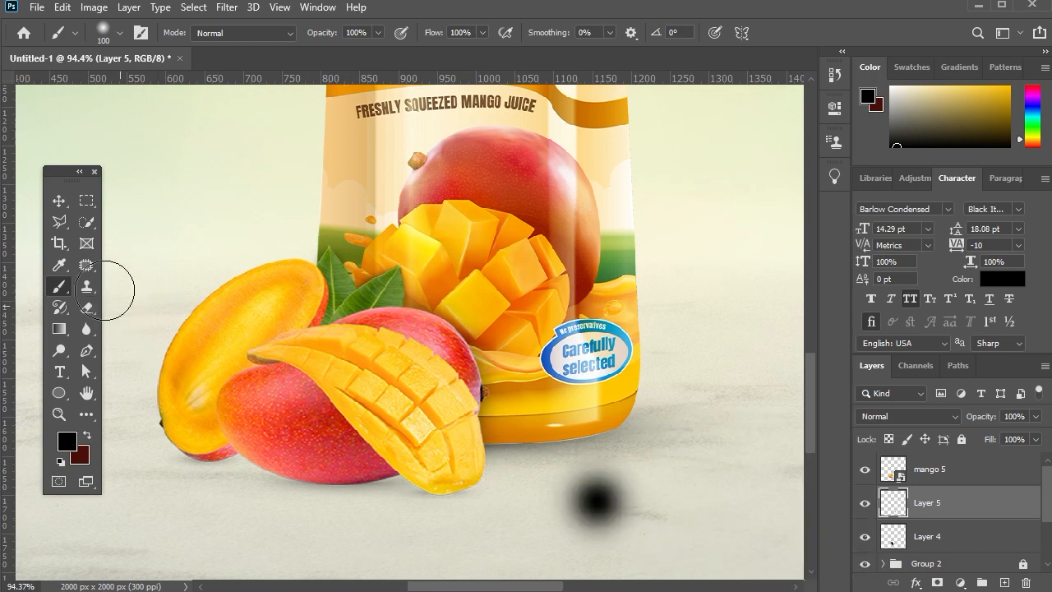
Flatten the black dab to about 167% width and 20% height beneath the whole red mango and set its opacity to 45%.
left_click(58, 200)
left_click_drag(595, 438, 336, 499)
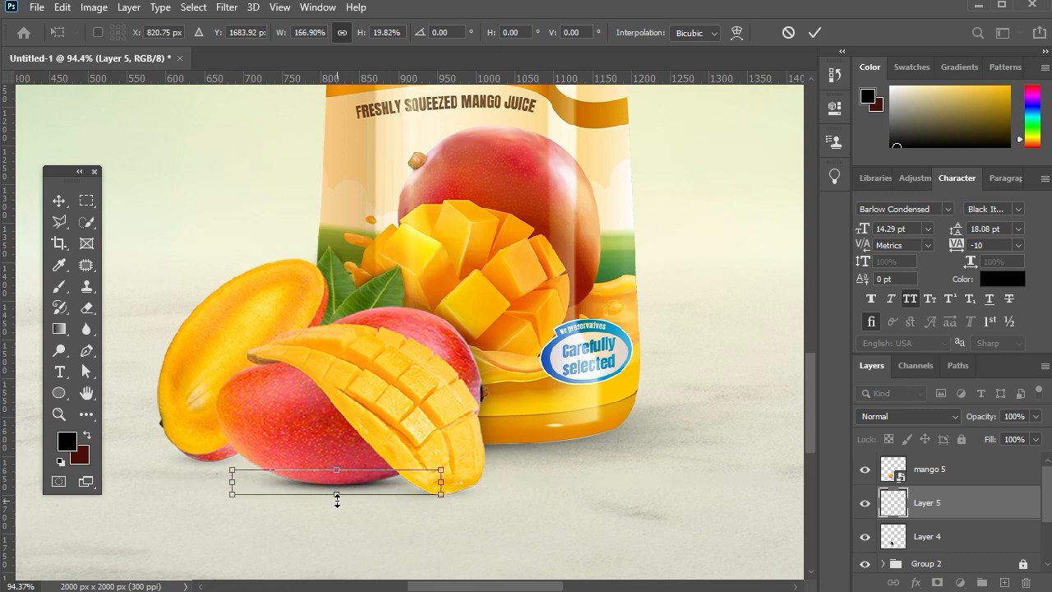
key("Down")
key("Return")
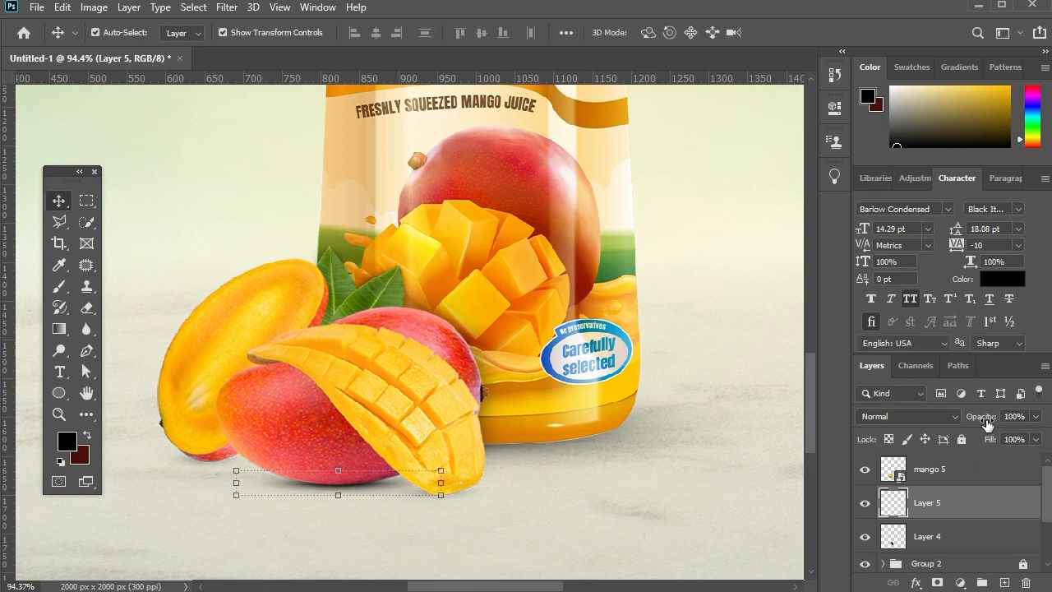
left_click_drag(972, 421, 943, 417)
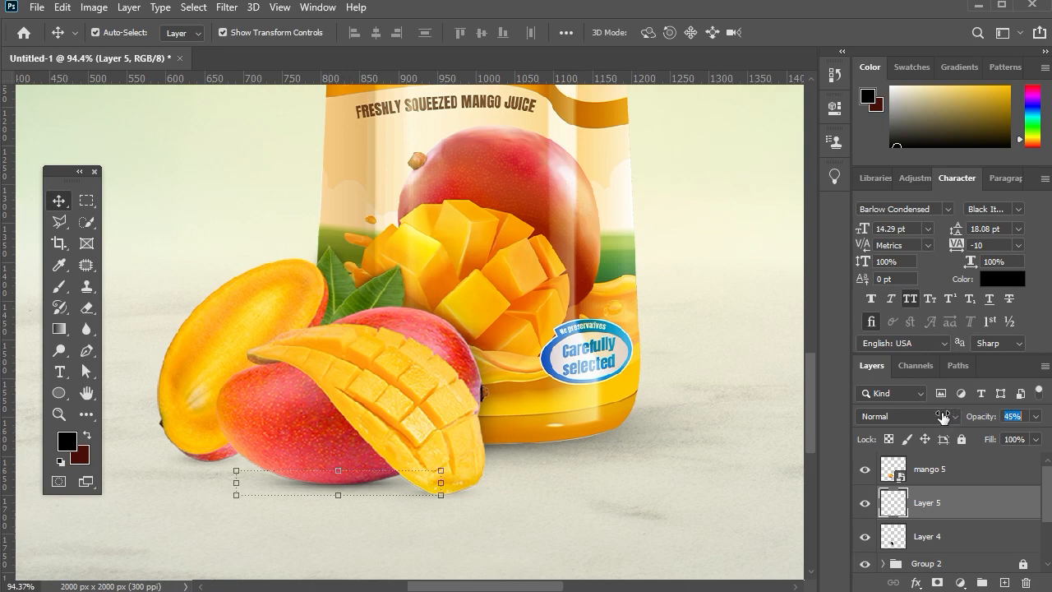
key("Down")
Duplicate the flattened shadow beneath the halved mango, narrow the copy to about 68% width, and lock the mango layer.
left_click_drag(366, 496, 201, 468)
left_click(353, 492)
left_click(961, 439)
left_click_drag(321, 460, 231, 465)
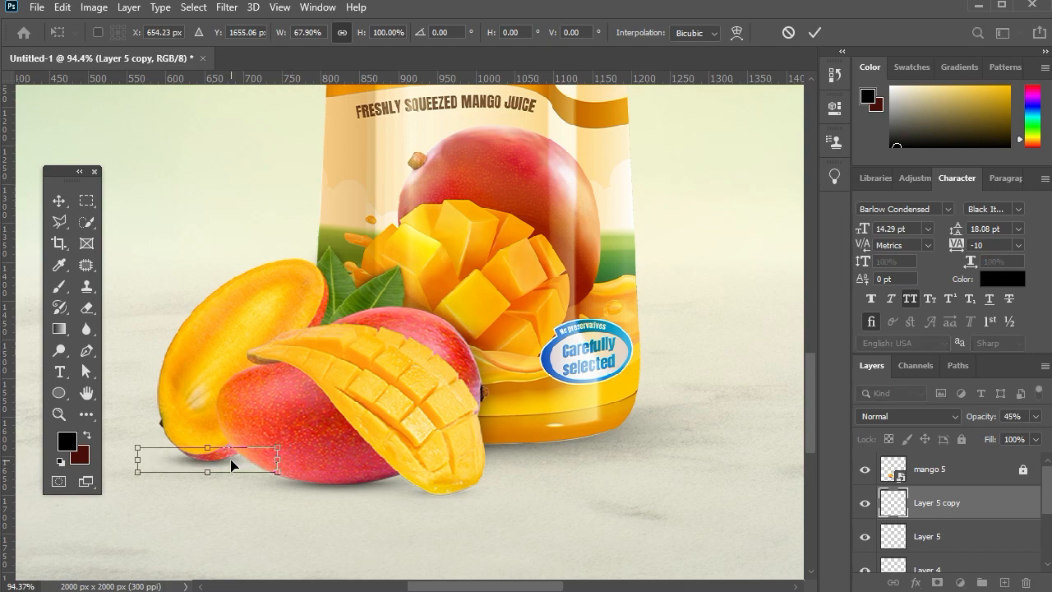
key("Return")
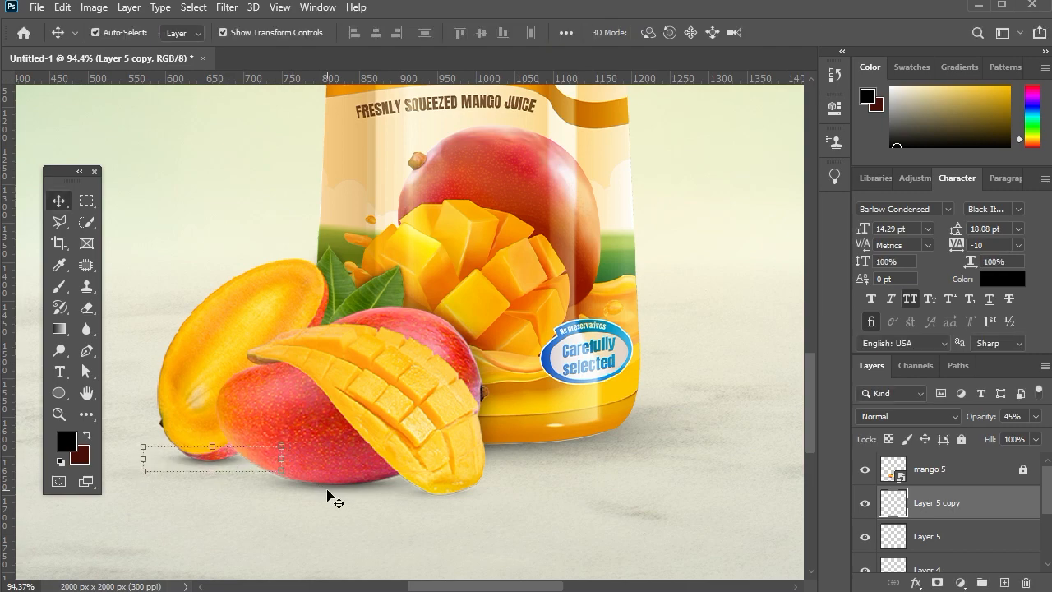
Duplicate the narrowed shadow and nudge the copy into place under the lower tip of the cubed mango slice.
left_click(328, 491)
left_click(214, 461)
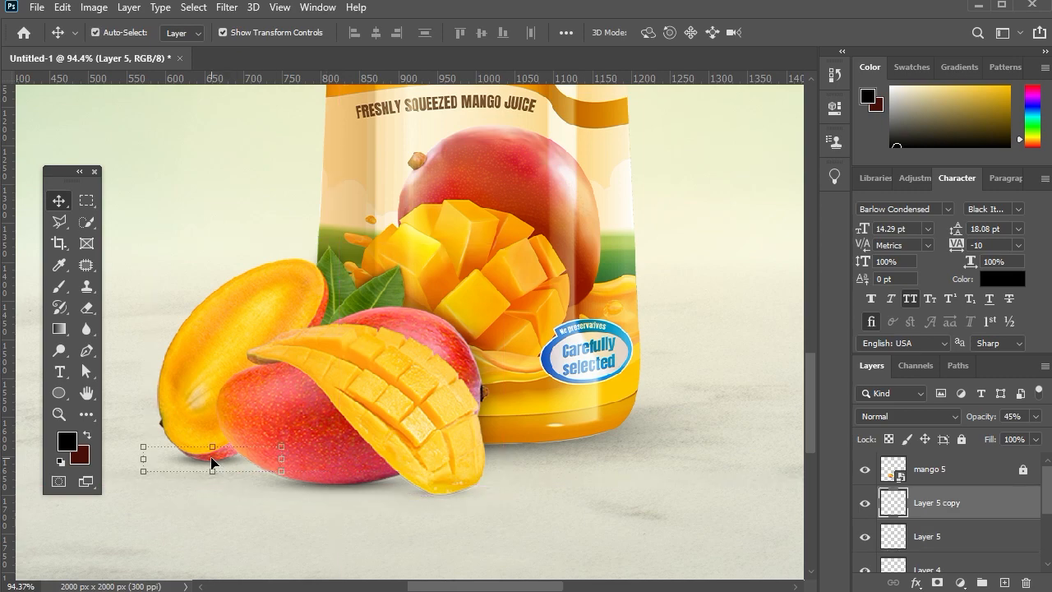
key("ctrl+j")
left_click_drag(215, 461, 256, 464)
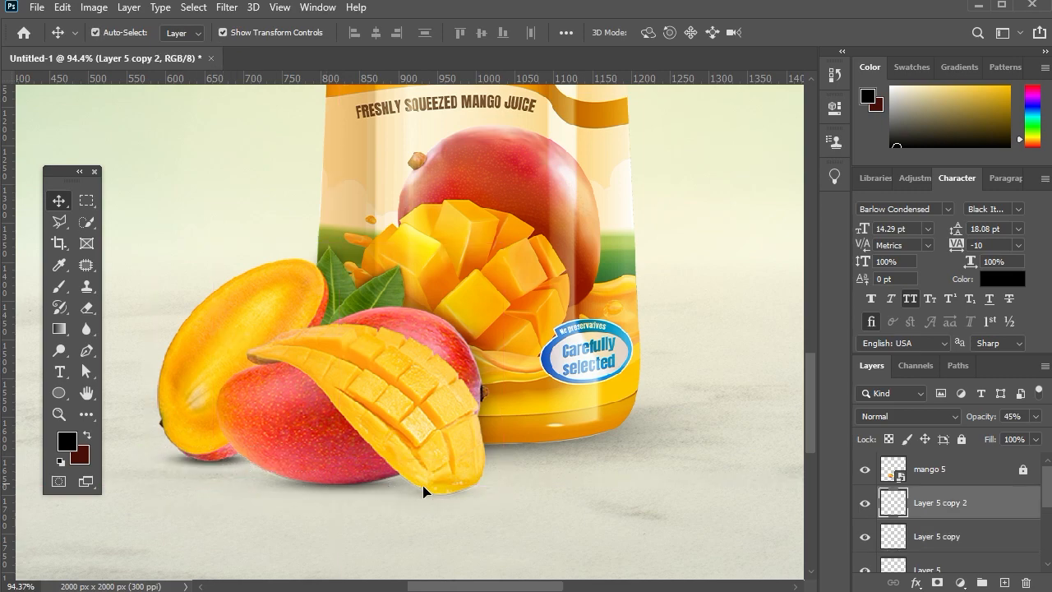
left_click_drag(423, 492, 458, 497)
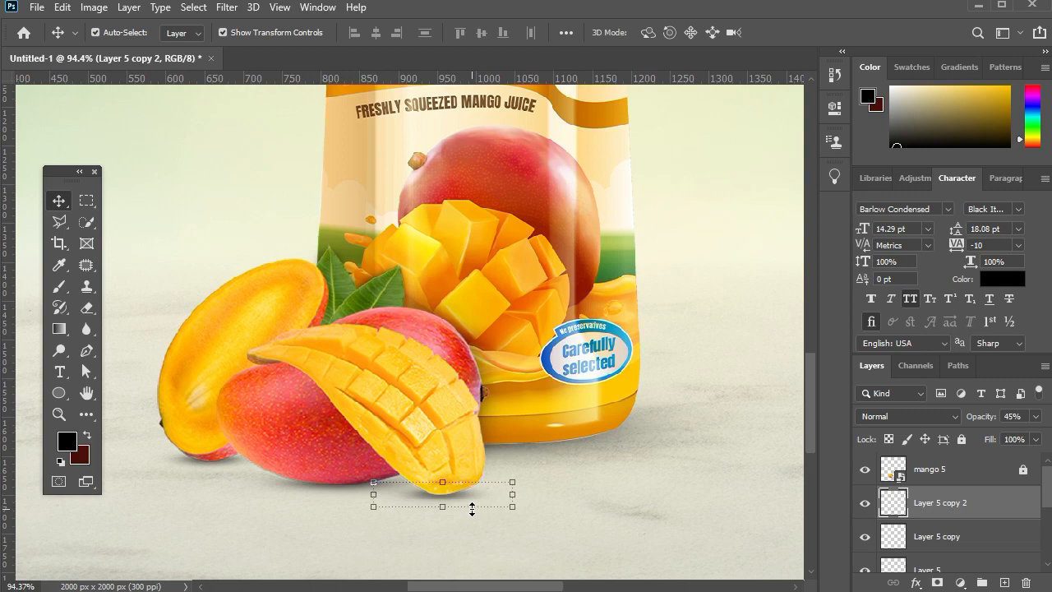
key("Right")
key("Right")
key("Right")
key("Right")
key("Right")
key("Right")
key("Right")
key("Up")
key("Up")
key("Up")
key("Up")
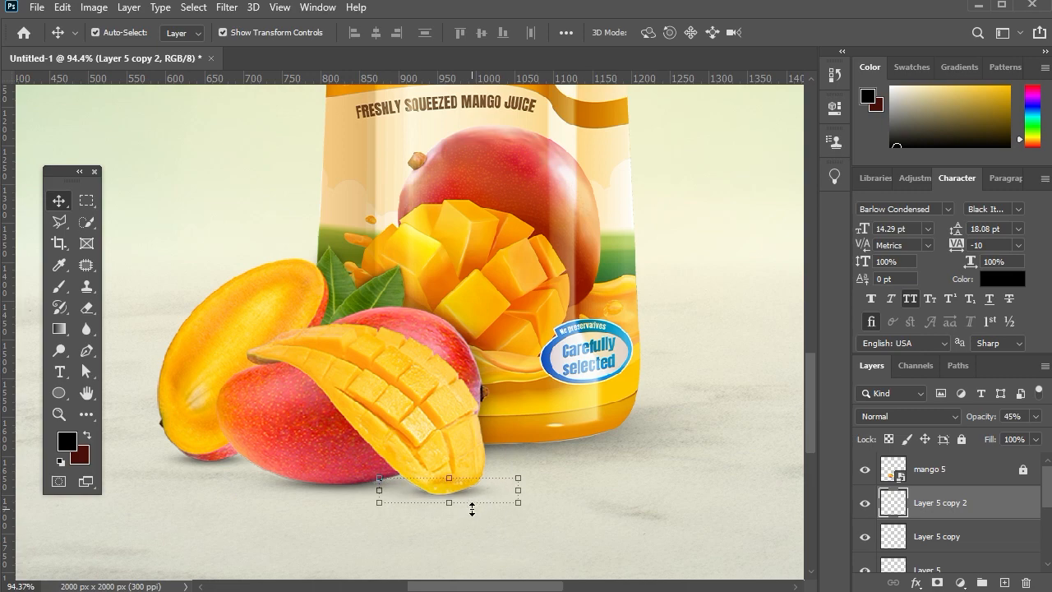
left_click(549, 457)
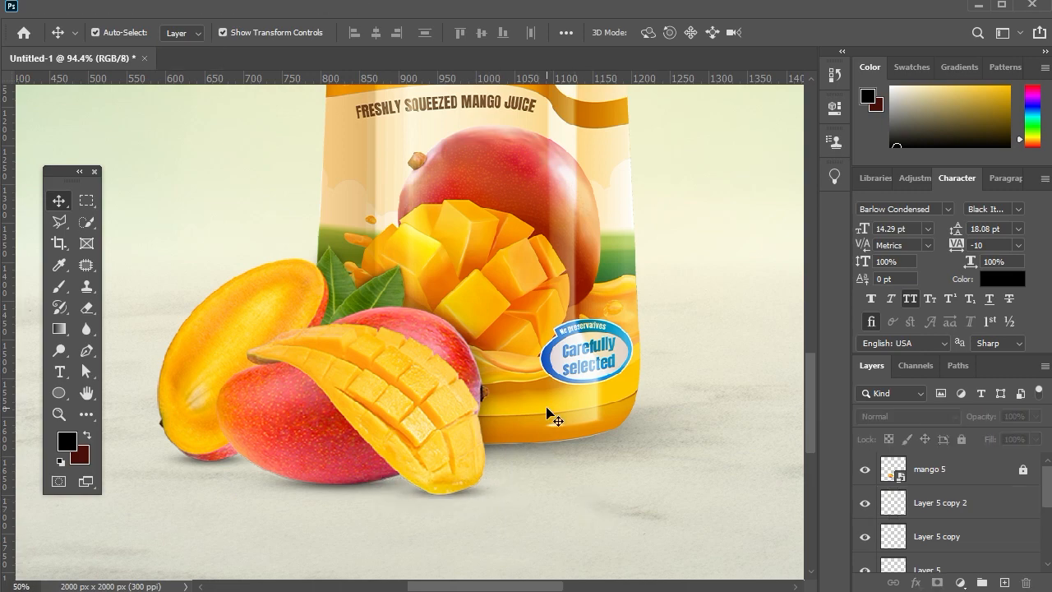
Add a layer above the painted mango shadow and set up a flattened elliptical brush at 250 px with 0% hardness.
scroll(547, 408, "down", 10)
scroll(373, 476, "up", 5)
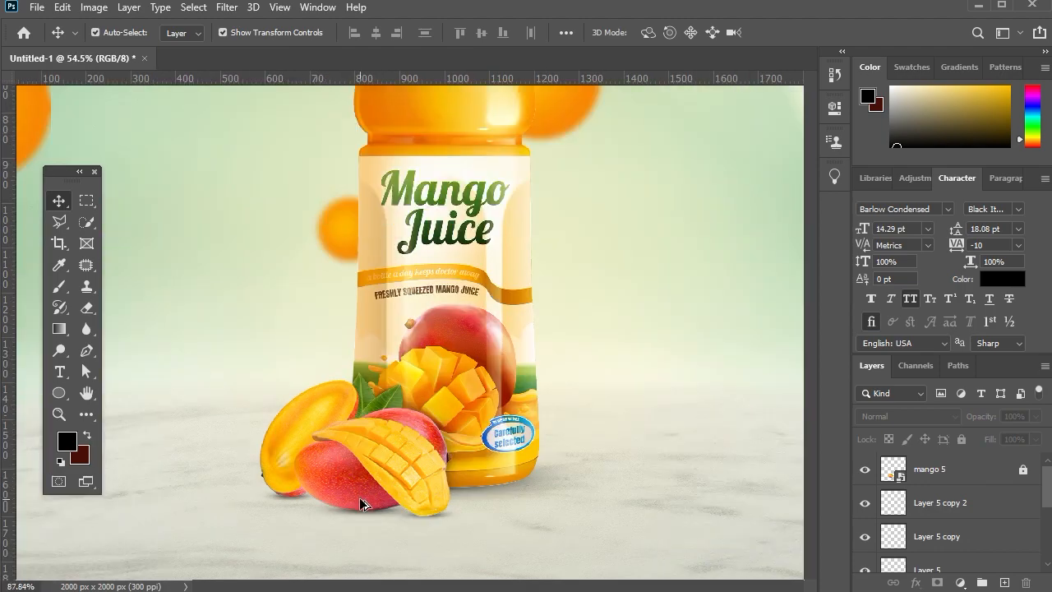
scroll(1013, 553, "down", 1)
scroll(933, 537, "down", 1)
left_click(986, 548)
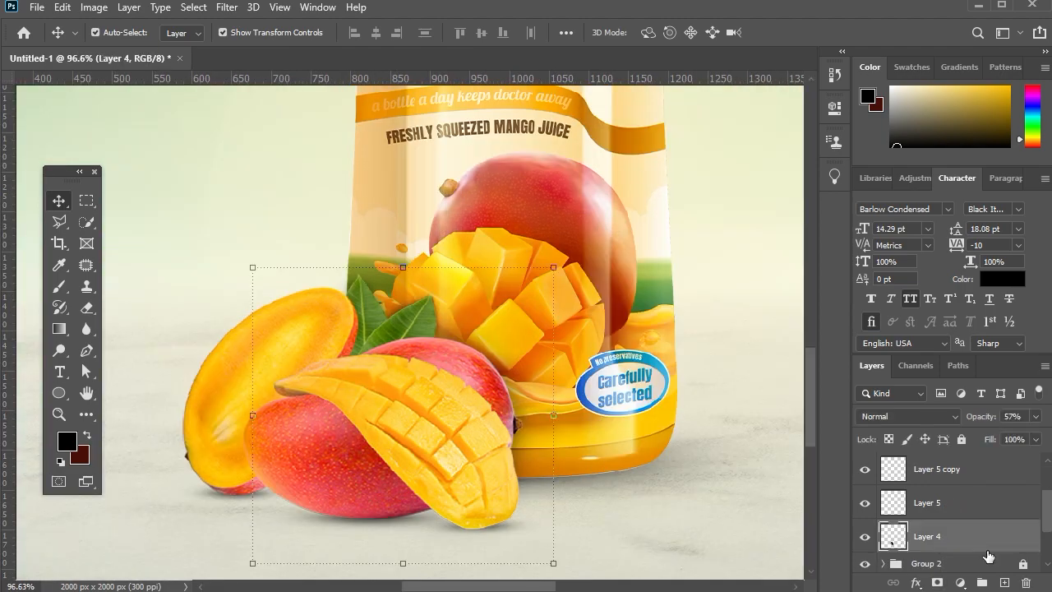
left_click(1004, 582)
key("b")
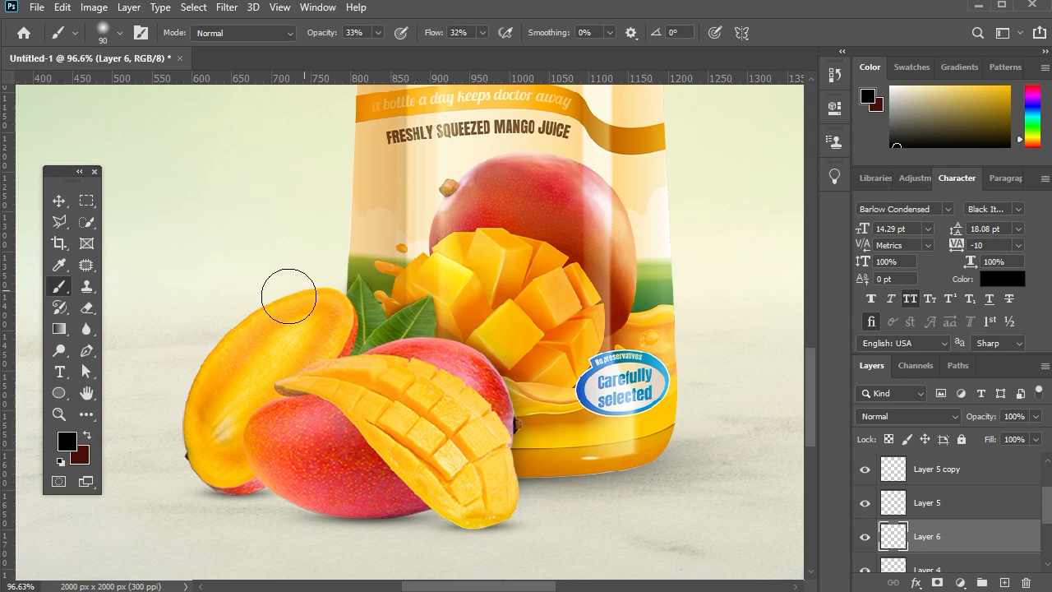
key("bracketright")
key("bracketright")
key("bracketright")
key("bracketright")
key("bracketright")
right_click(283, 308)
left_click_drag(330, 370, 356, 354)
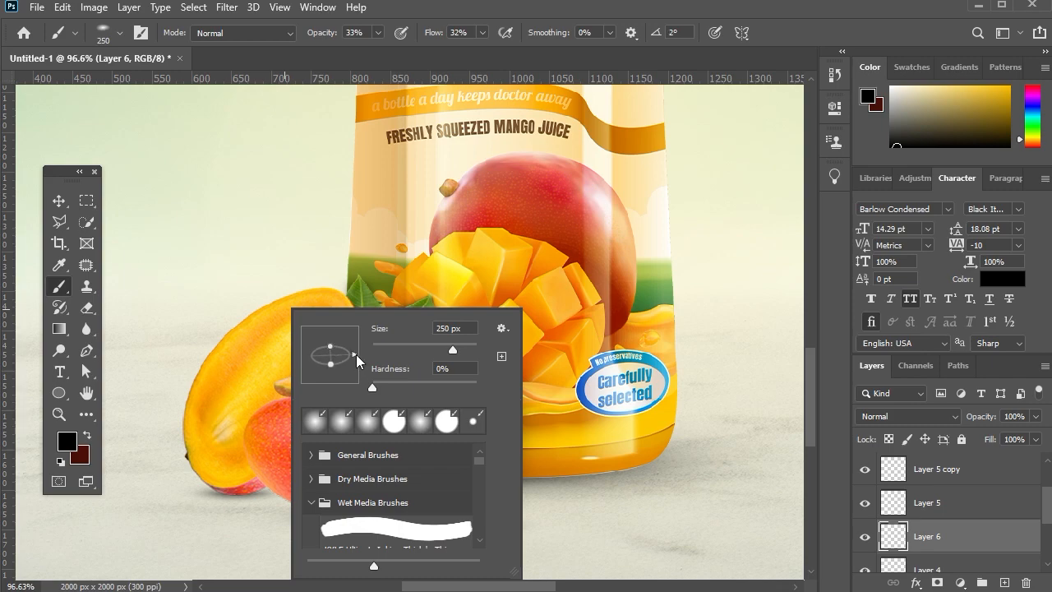
key("Return")
Paint a broad, faint black shadow on the marble around the mangoes using 400 and 300 px brush sizes.
key("bracketright")
key("bracketright")
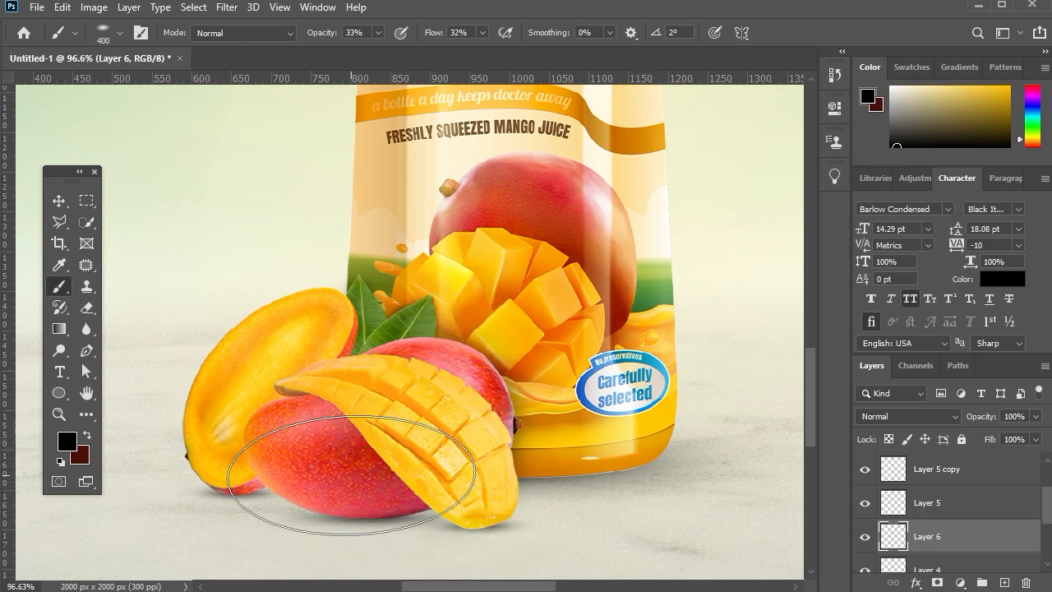
key("bracketleft")
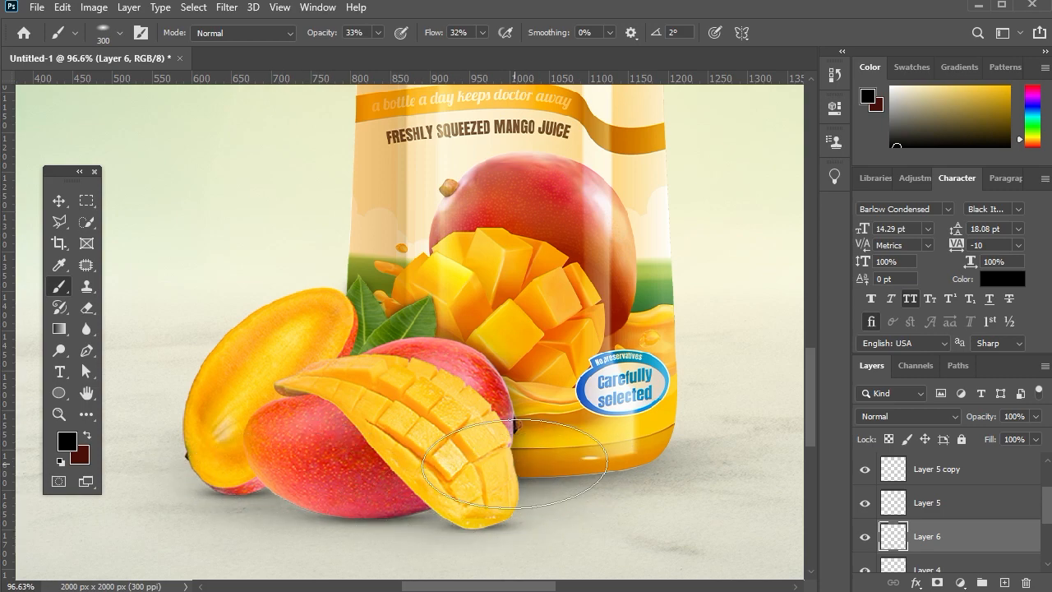
Group the mango 5 layer with all of its shadow layers down to Layer 4.
left_click(58, 200)
scroll(628, 345, "down", 6)
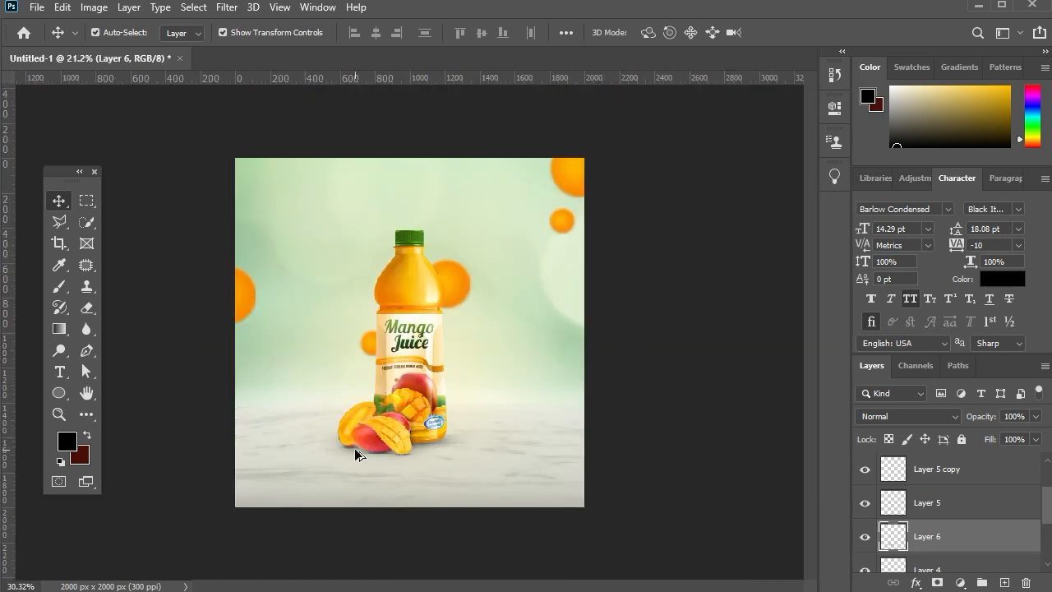
left_click(355, 455)
scroll(452, 478, "up", 3)
scroll(951, 518, "up", 2)
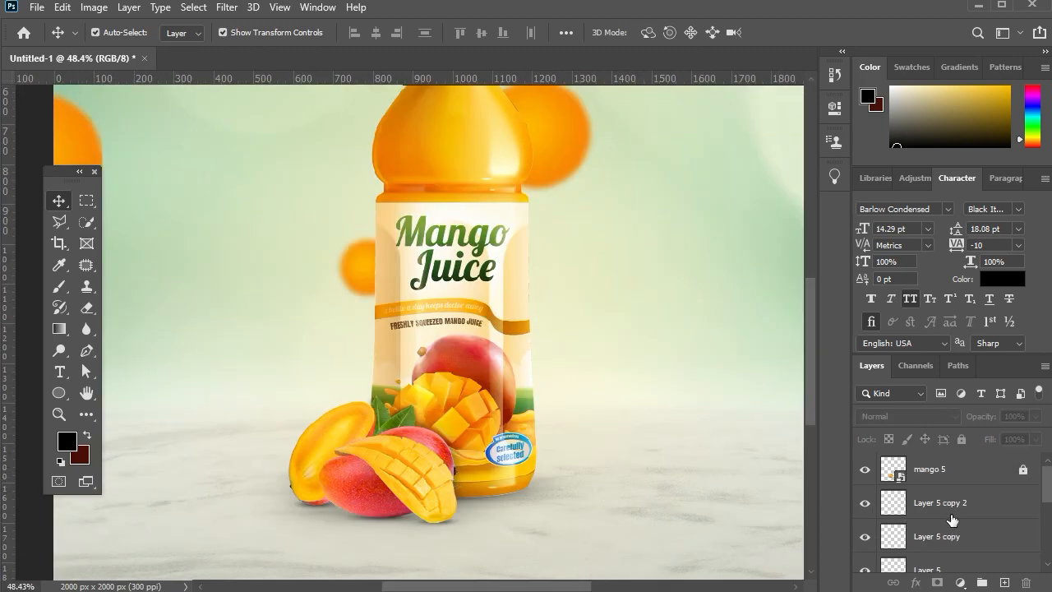
left_click(973, 476)
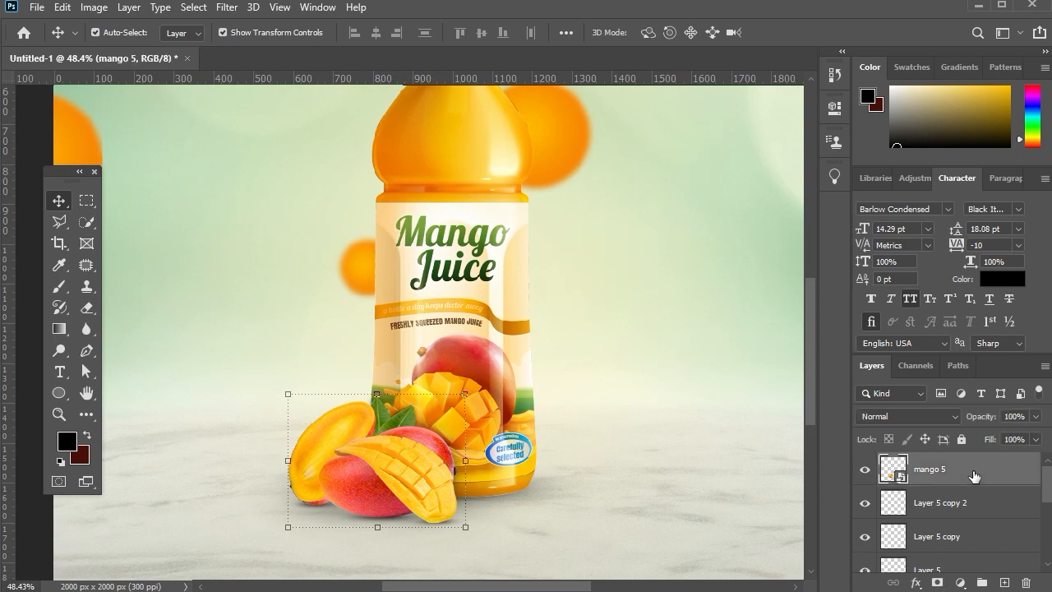
scroll(973, 476, "down", 3)
left_click(963, 515, "shift")
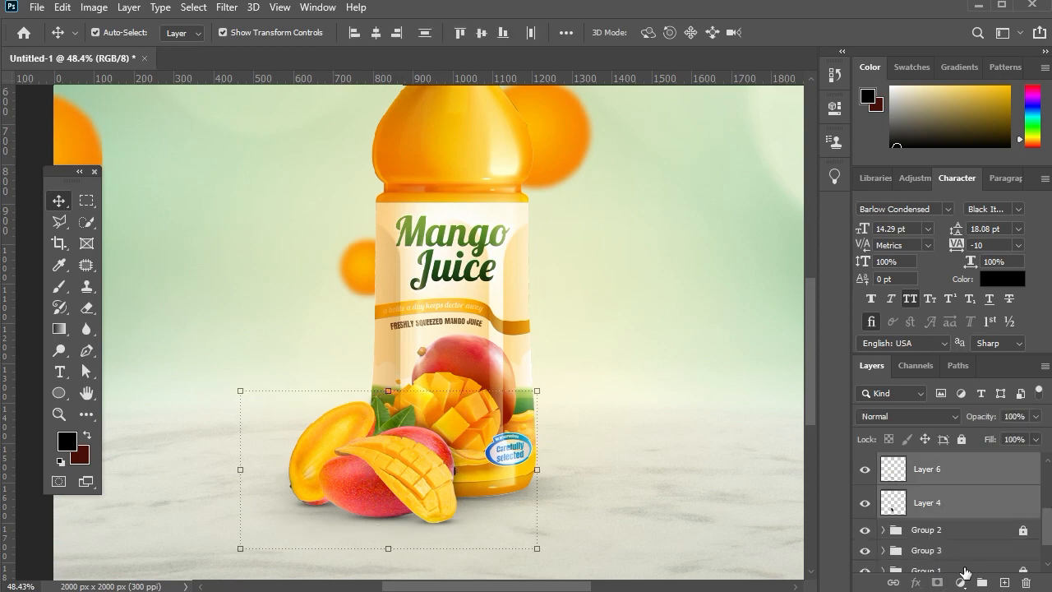
left_click(981, 582)
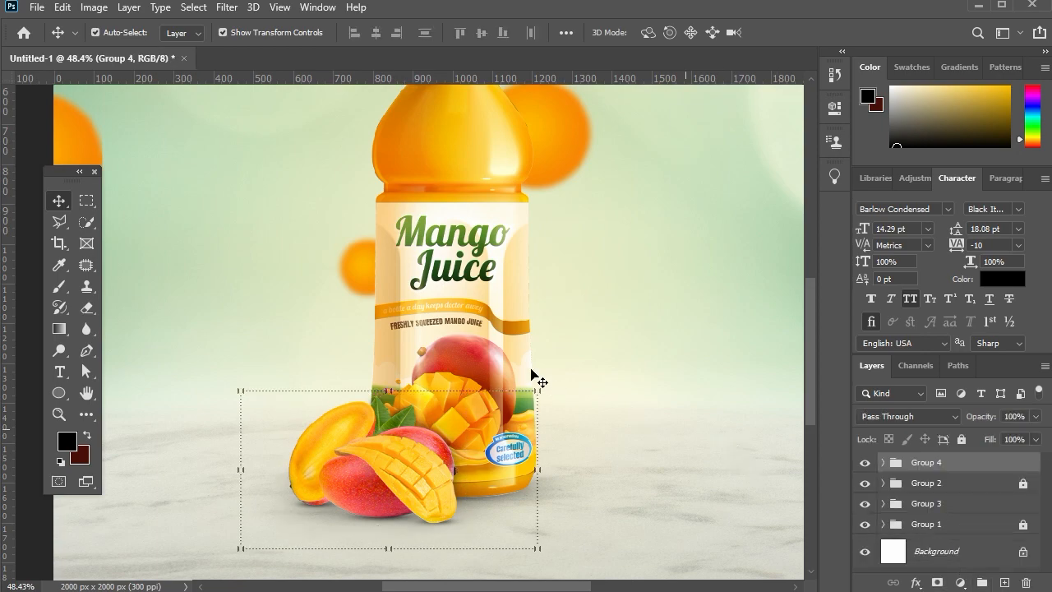
Place the mango 3 image, scale it to 37.5%, rotate it about 20° and position it left of the bottle.
left_click(531, 375)
scroll(530, 374, "down", 5)
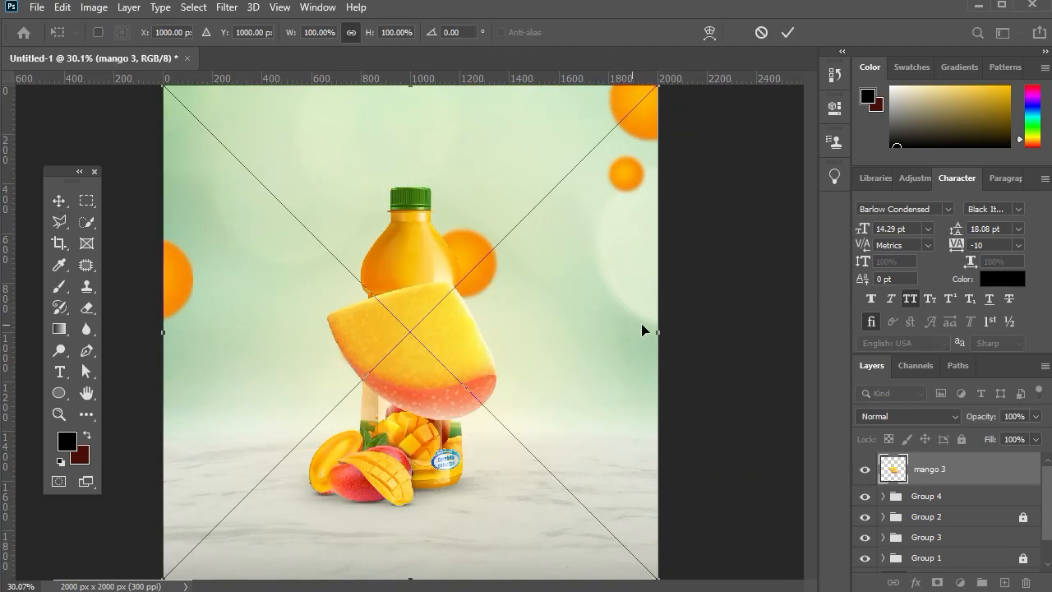
left_click_drag(654, 332, 348, 345)
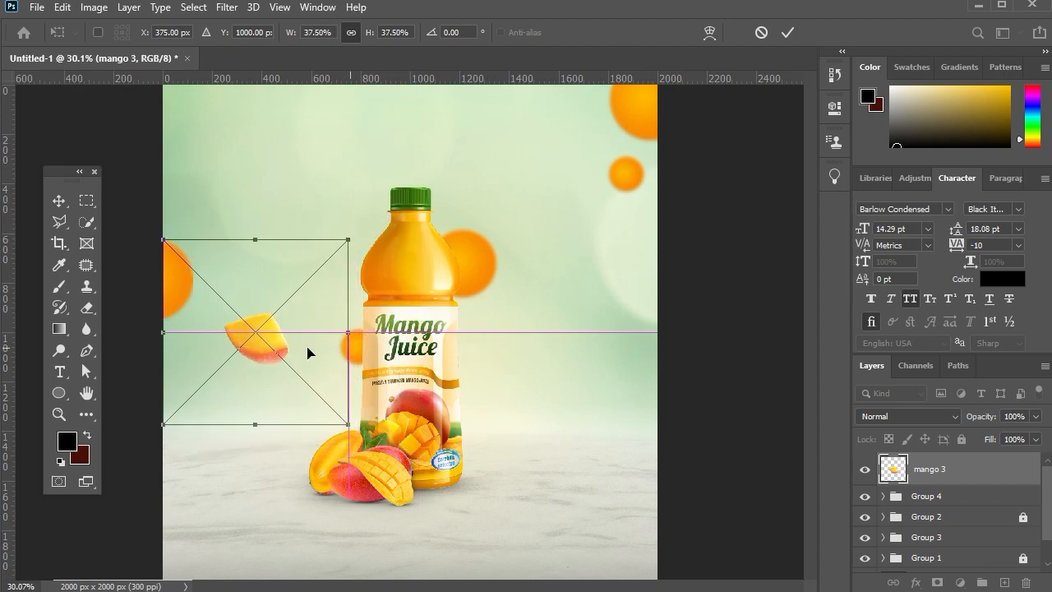
left_click_drag(300, 316, 330, 263)
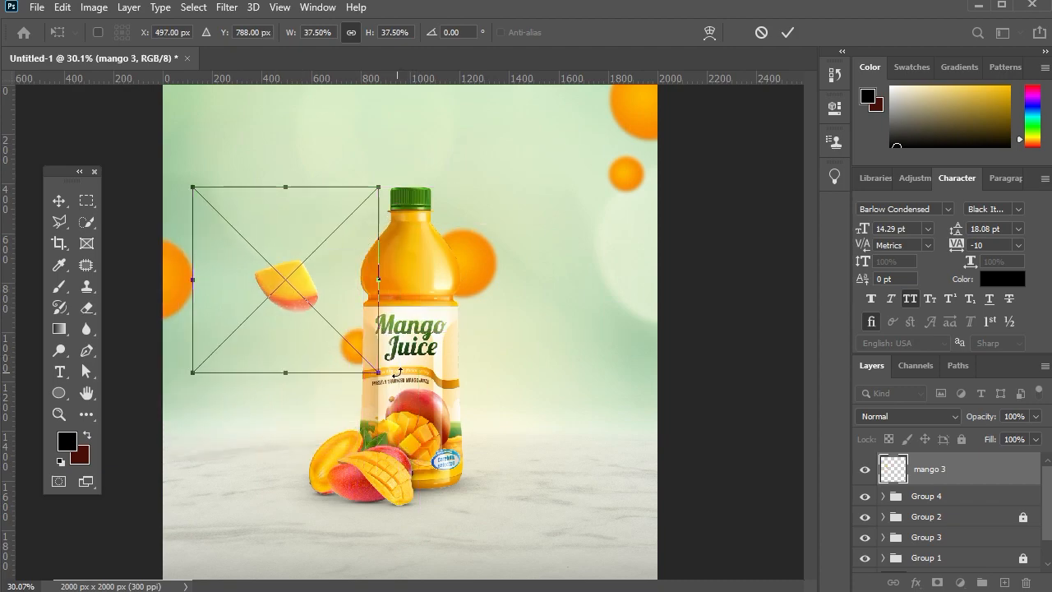
left_click_drag(370, 406, 352, 367)
left_click_drag(316, 303, 313, 283)
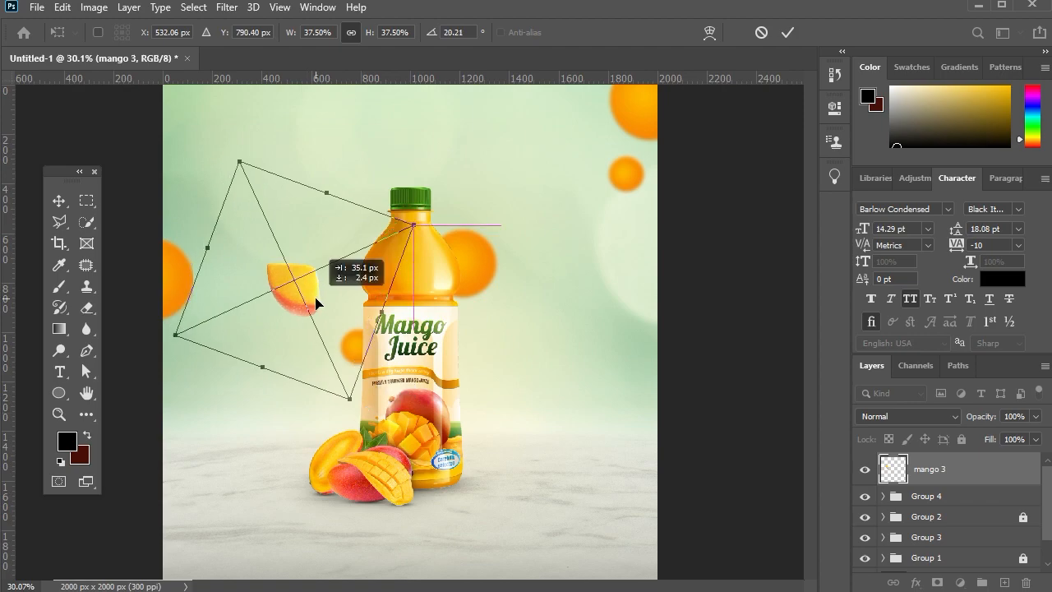
key("Return")
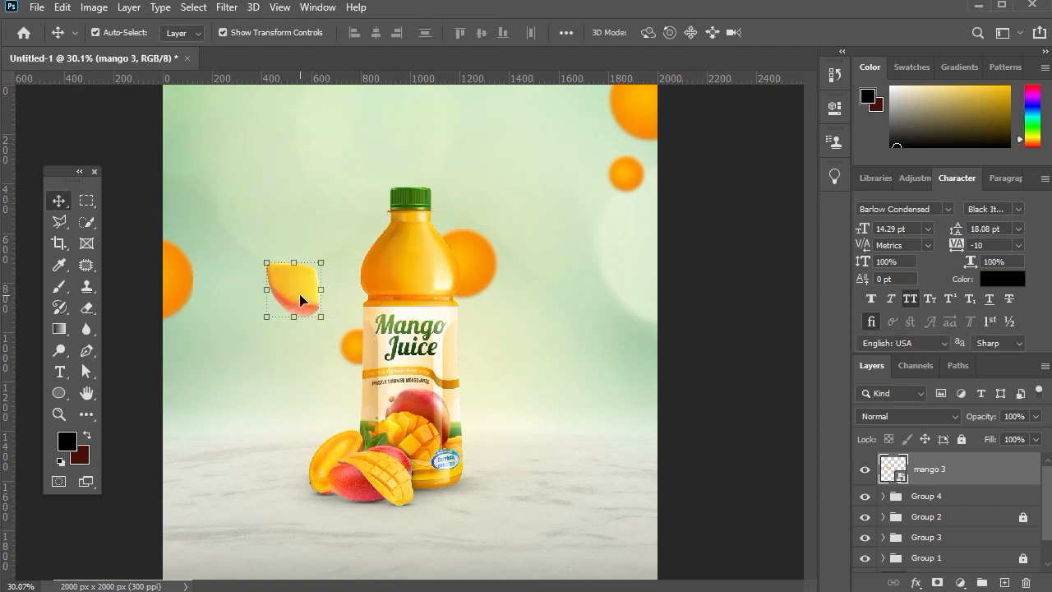
Duplicate the mango piece to the right of the bottle, scaling the copy to about 39.29% and rotating it to about -98.15°.
key("ctrl+j")
left_click_drag(300, 300, 525, 366)
key("ctrl+t")
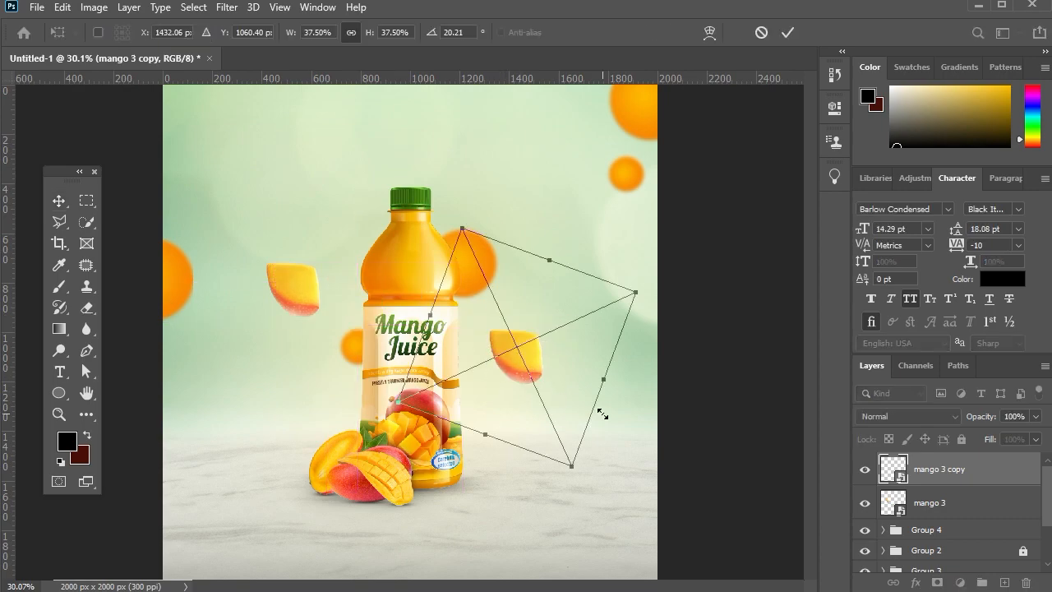
left_click_drag(637, 291, 651, 284)
left_click_drag(565, 198, 418, 245)
left_click_drag(566, 337, 572, 342)
left_click_drag(650, 441, 662, 423)
left_click(60, 201)
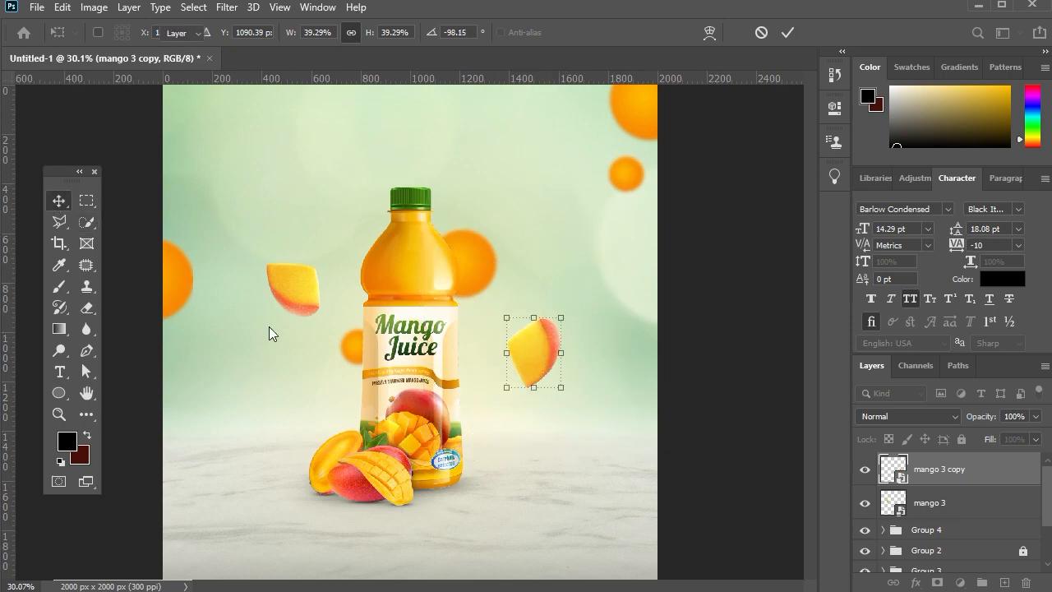
Shrink the mango piece left of the bottle to about 34.19% and rotate it to about 34.52°.
left_click(293, 292)
left_click(329, 320)
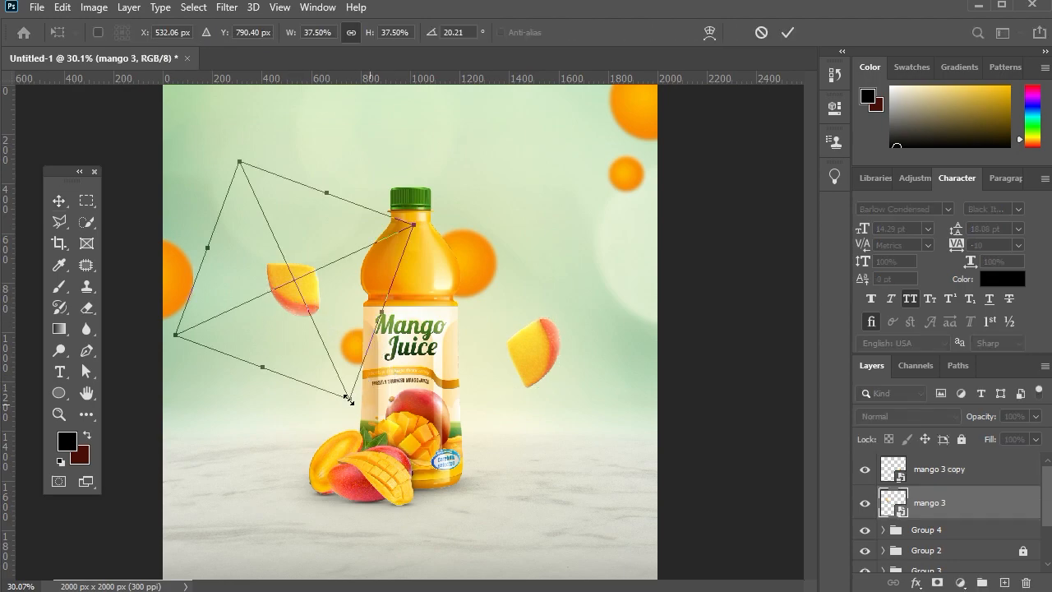
left_click_drag(348, 400, 323, 386)
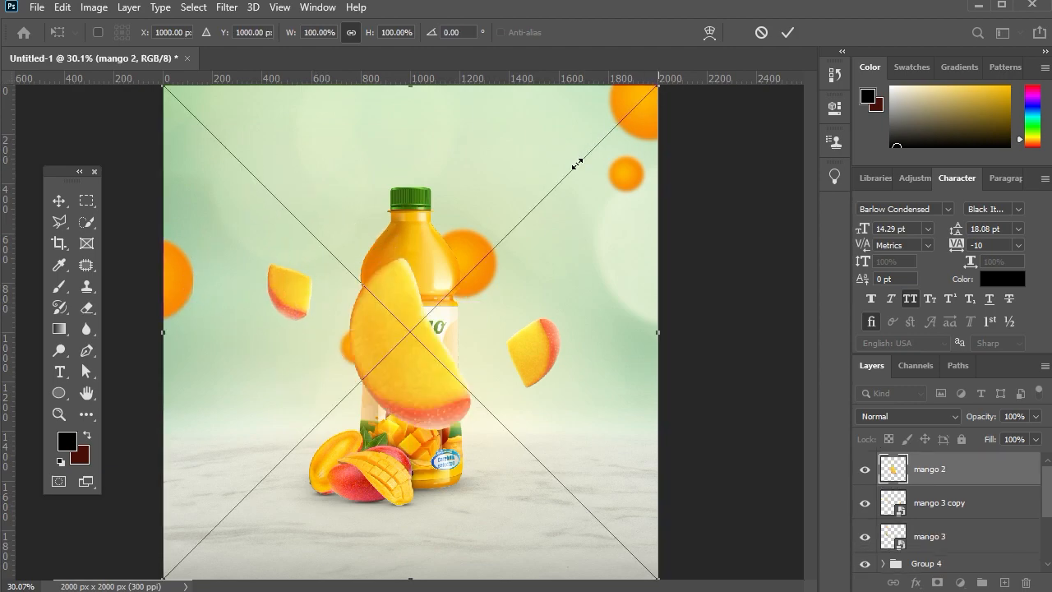
Place the mango 2 slice, scale it down, rotate it and position it below the left mango piece.
left_click_drag(576, 165, 382, 329)
left_click_drag(292, 456, 280, 391)
left_click_drag(280, 475, 282, 465)
mouse_move(284, 371)
left_mouse_down()
mouse_move(286, 395)
mouse_move(271, 382)
left_mouse_up()
key("Return")
Raise the upper-left mango piece and slightly shift the right piece and the lower-left slice to balance the arrangement.
left_click(289, 300)
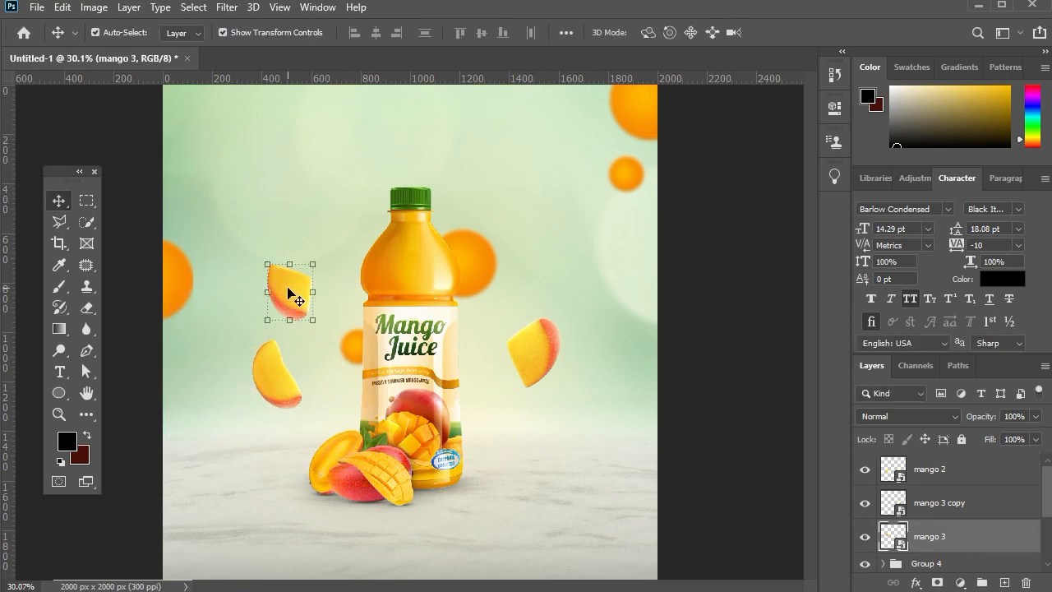
key("shift+Up")
key("shift+Up")
key("shift+Up")
key("shift+Up")
key("shift+Up")
key("shift+Up")
key("shift+Up")
key("shift+Up")
key("shift+Up")
key("shift+Up")
key("shift+Up")
key("shift+Up")
key("shift+Up")
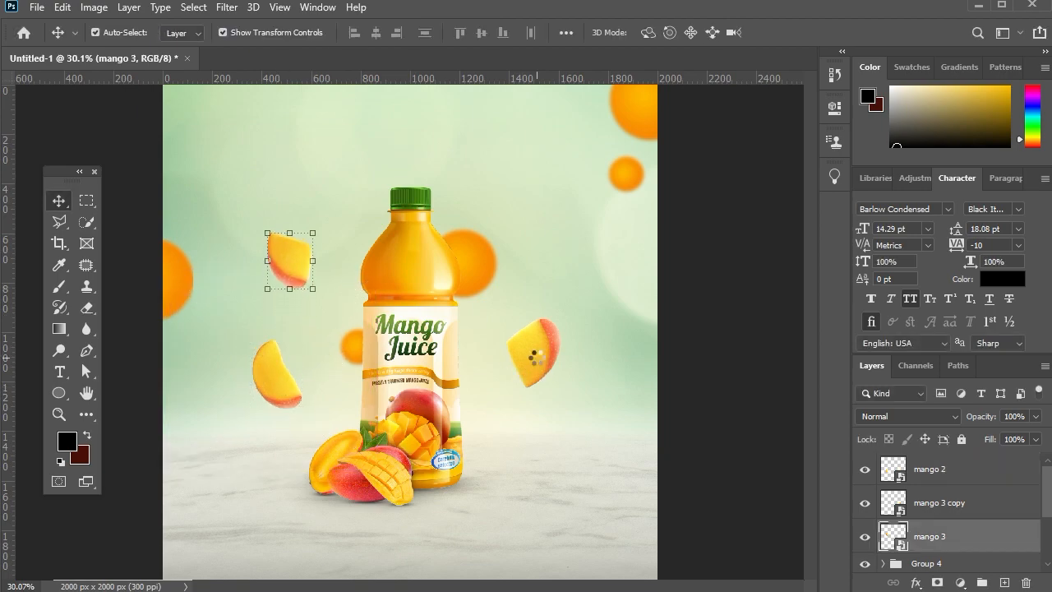
left_click_drag(542, 362, 534, 356)
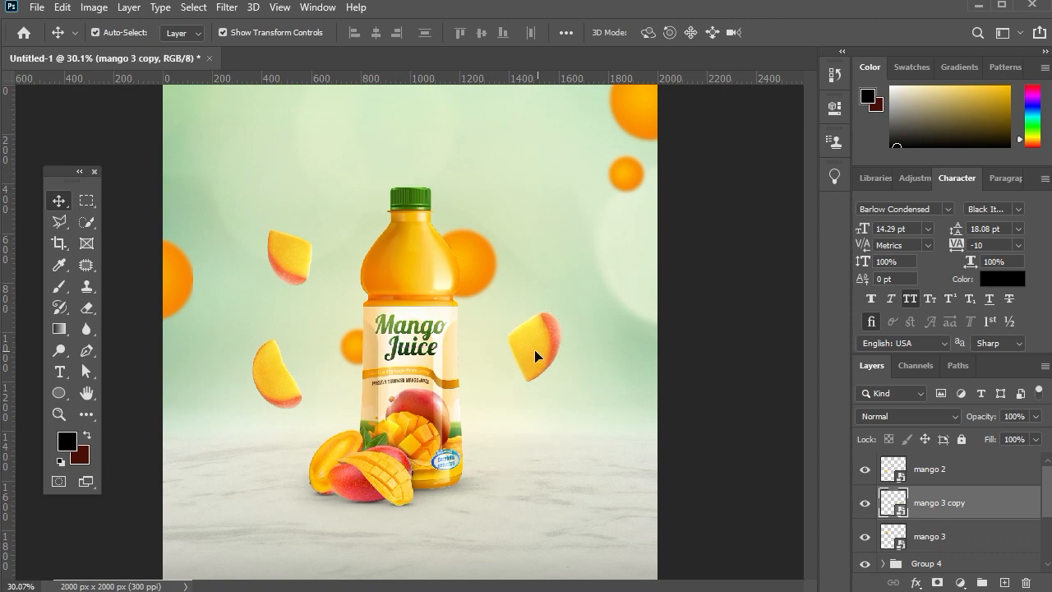
left_click(279, 374)
mouse_move(270, 375)
left_mouse_down()
mouse_move(277, 369)
mouse_move(272, 383)
left_mouse_up()
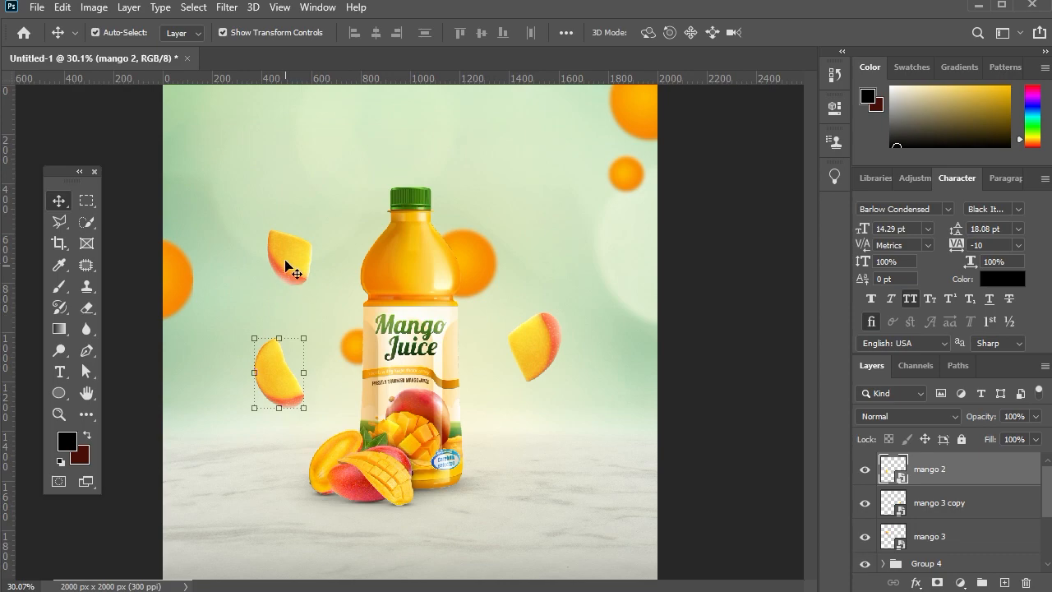
Move the upper-left mango piece closer to the bottle's shoulder and scale it down slightly.
left_click_drag(285, 267, 303, 273)
key("ctrl+t")
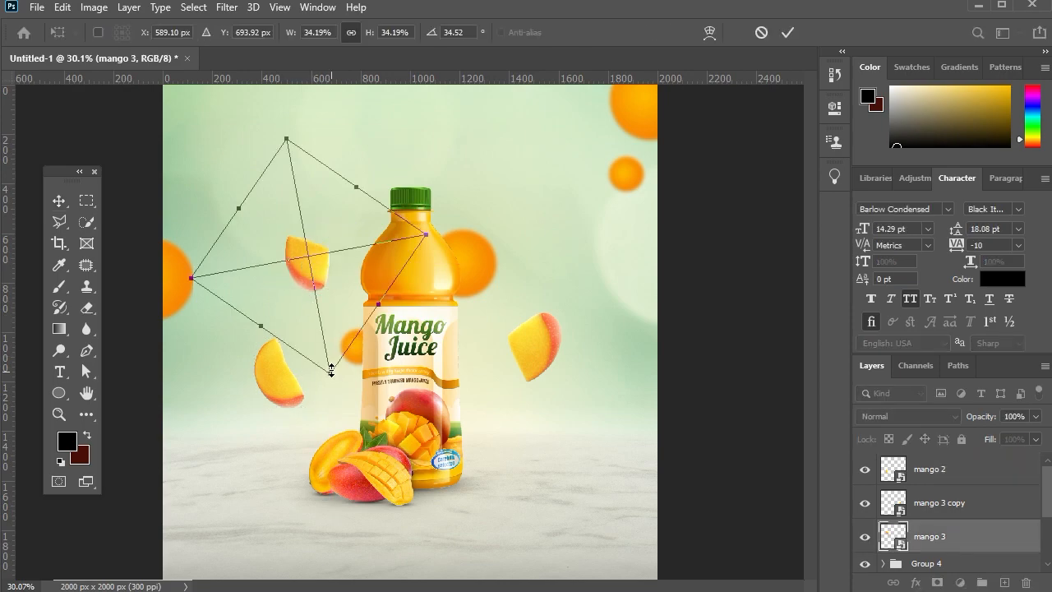
left_click_drag(331, 371, 324, 338)
left_click_drag(329, 251, 329, 277)
key("Return")
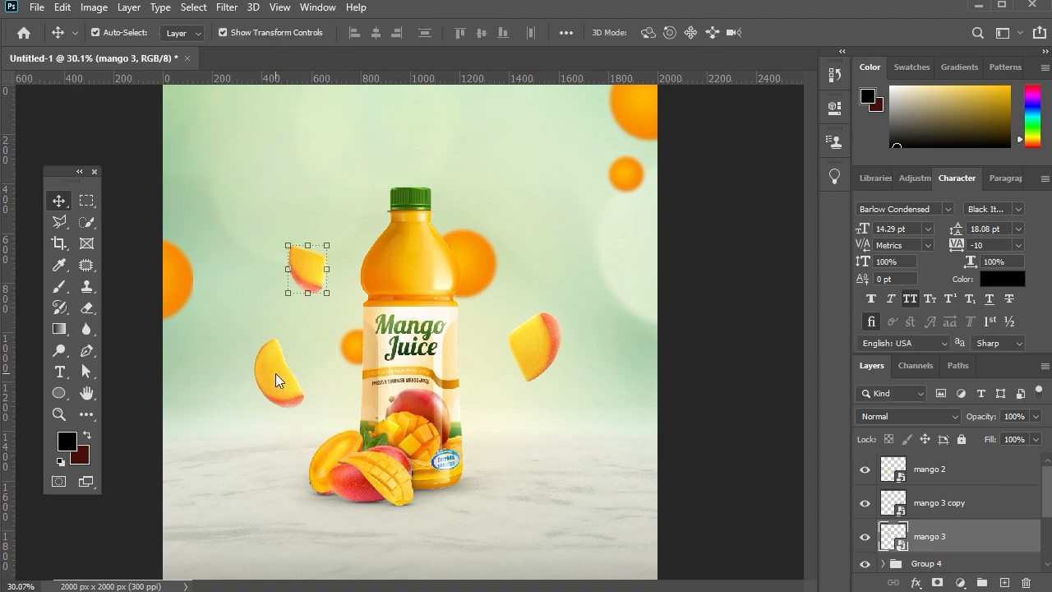
key("shift+Right")
Shift the lower-left mango slice farther away from the bottle.
left_click(275, 373)
key("shift+Left")
key("shift+Left")
key("shift+Left")
key("shift+Left")
key("shift+Left")
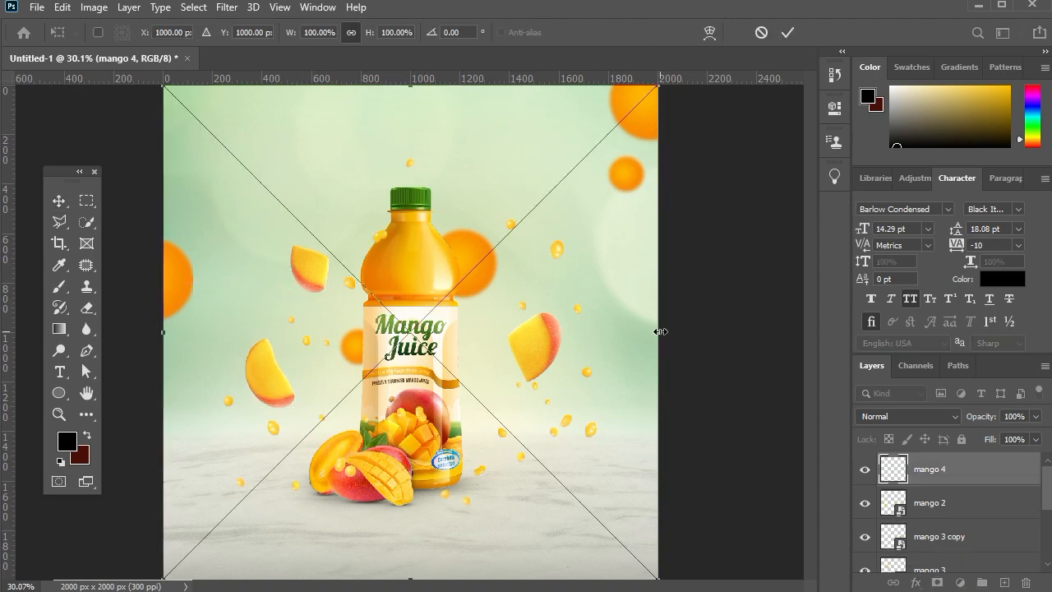
Place the mango 4 juice droplets, scale them to 91% and position them around the bottle.
left_click_drag(660, 330, 626, 331)
left_click_drag(406, 112, 405, 99)
left_click_drag(459, 211, 451, 207)
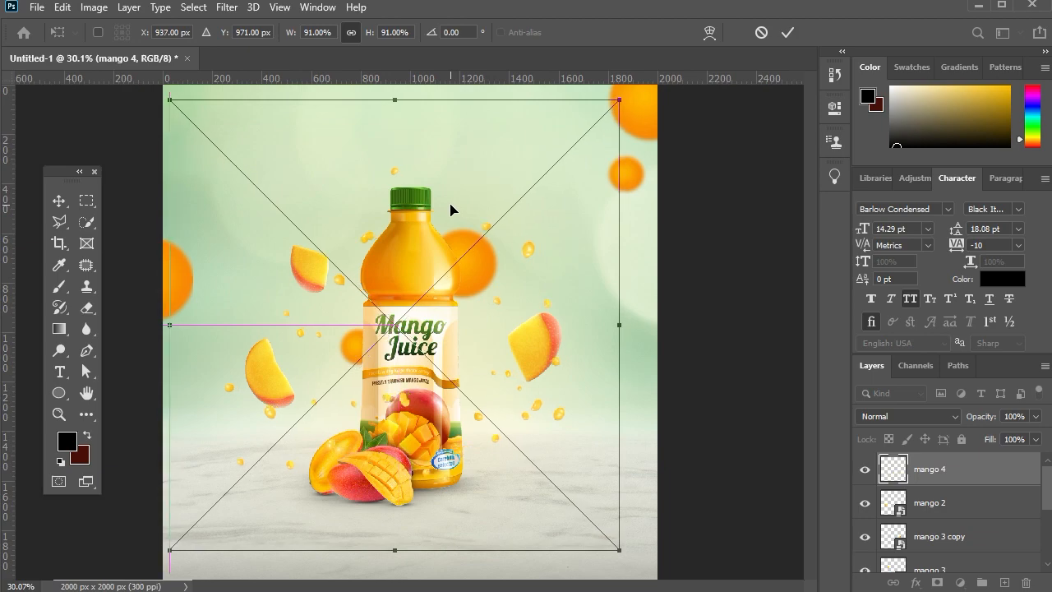
key("Return")
left_click(715, 211)
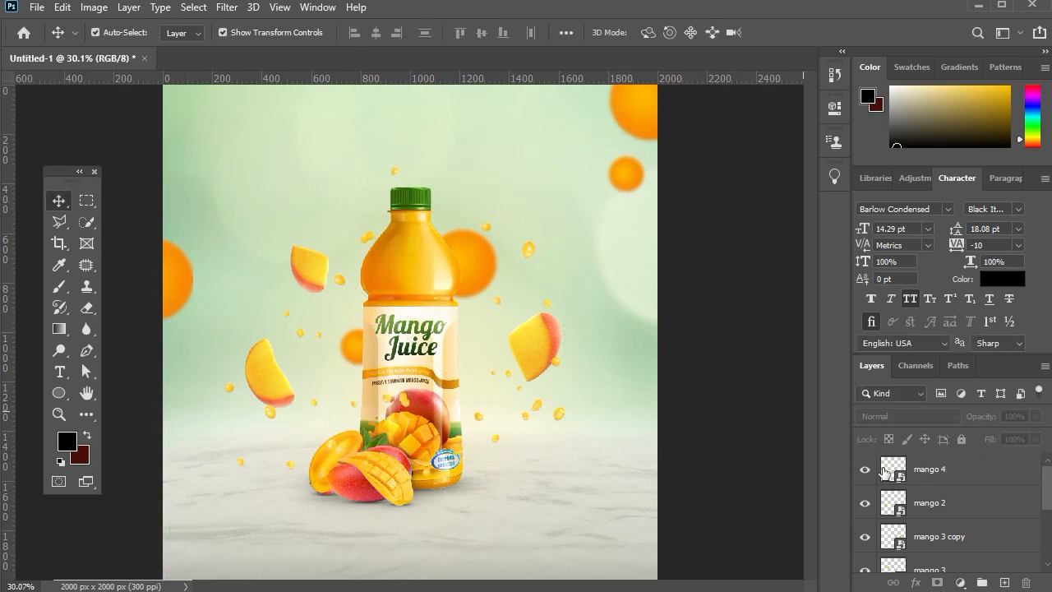
Group the mango 4, mango 2, mango 3 copy and mango 3 layers together.
left_click(930, 475)
scroll(929, 475, "down", 2)
left_click(934, 473)
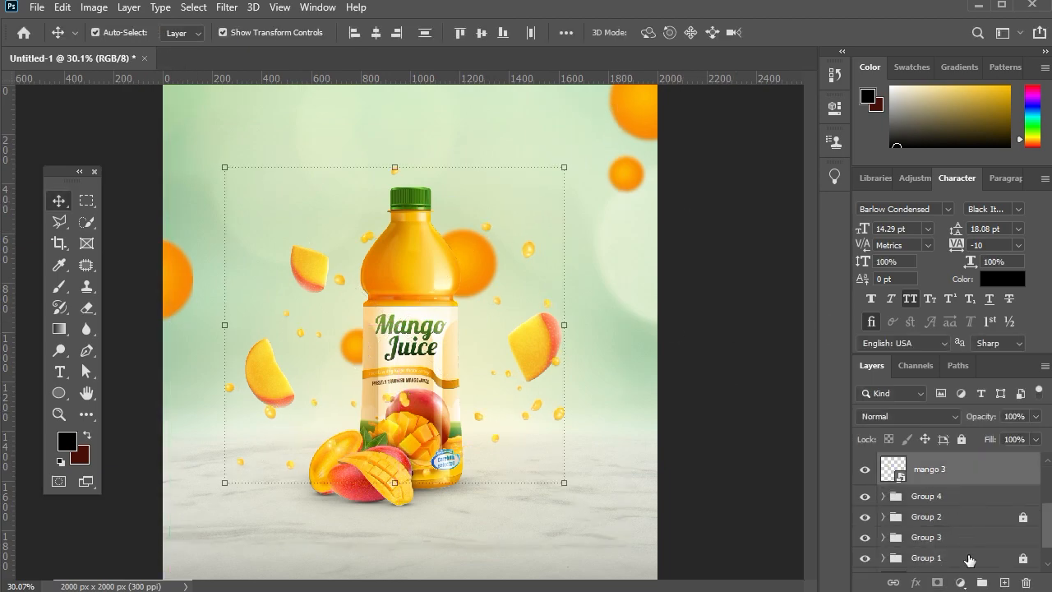
key("ctrl+g")
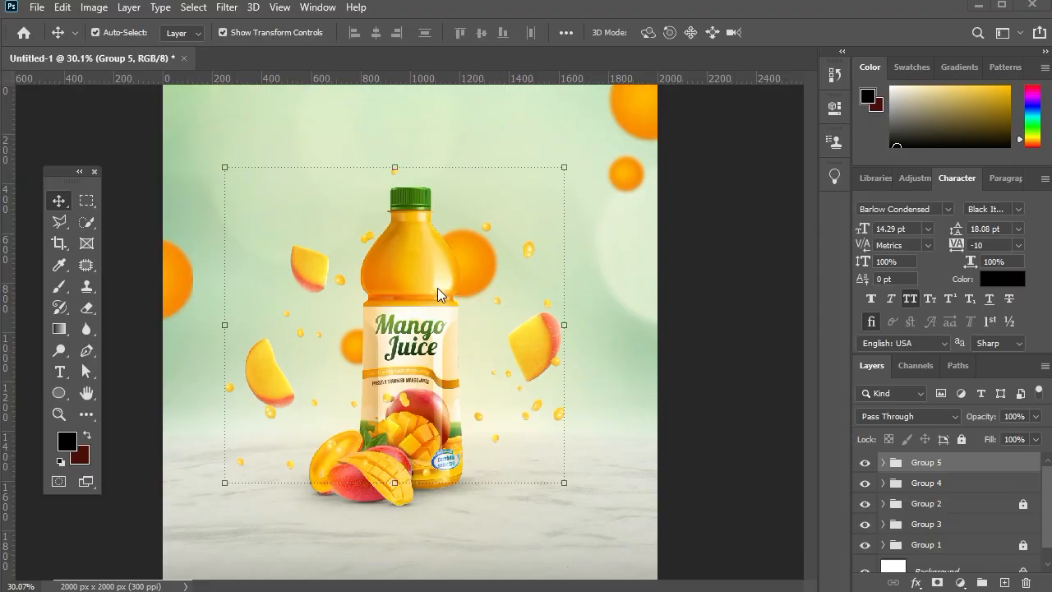
Unlock Group 2 and enlarge it together with Group 4 so the bottle and grounded mangoes fill more of the canvas.
left_click(949, 503)
left_click(949, 485, "ctrl")
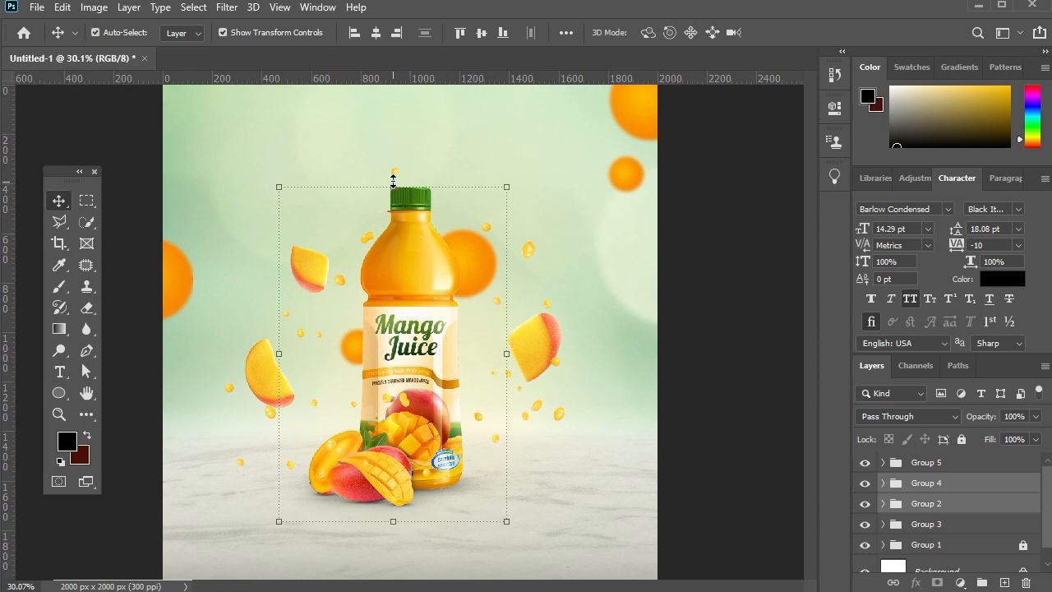
left_click_drag(393, 180, 392, 144)
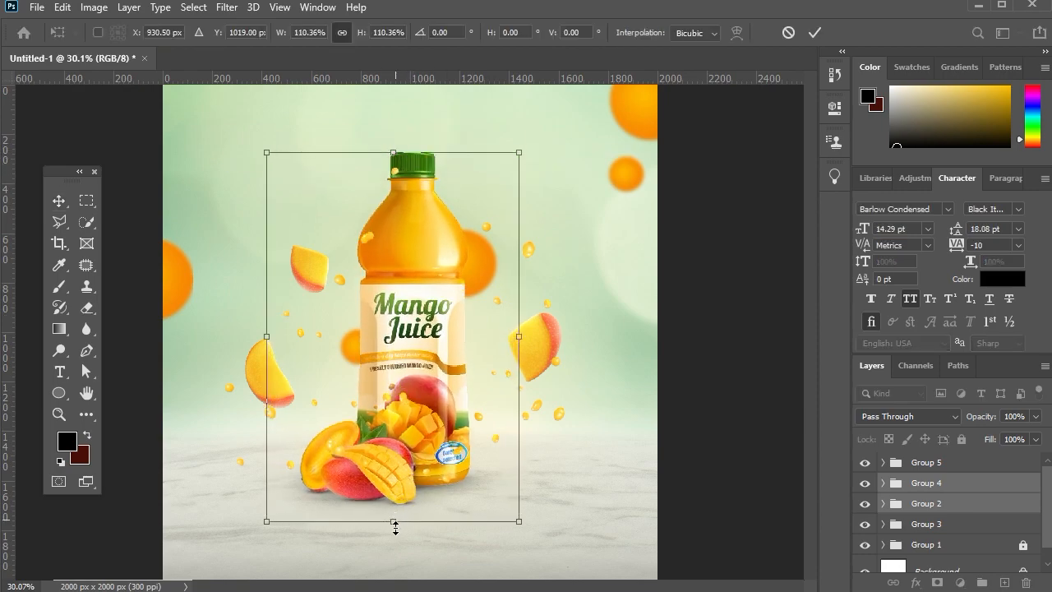
left_click_drag(395, 522, 395, 528)
key("Return")
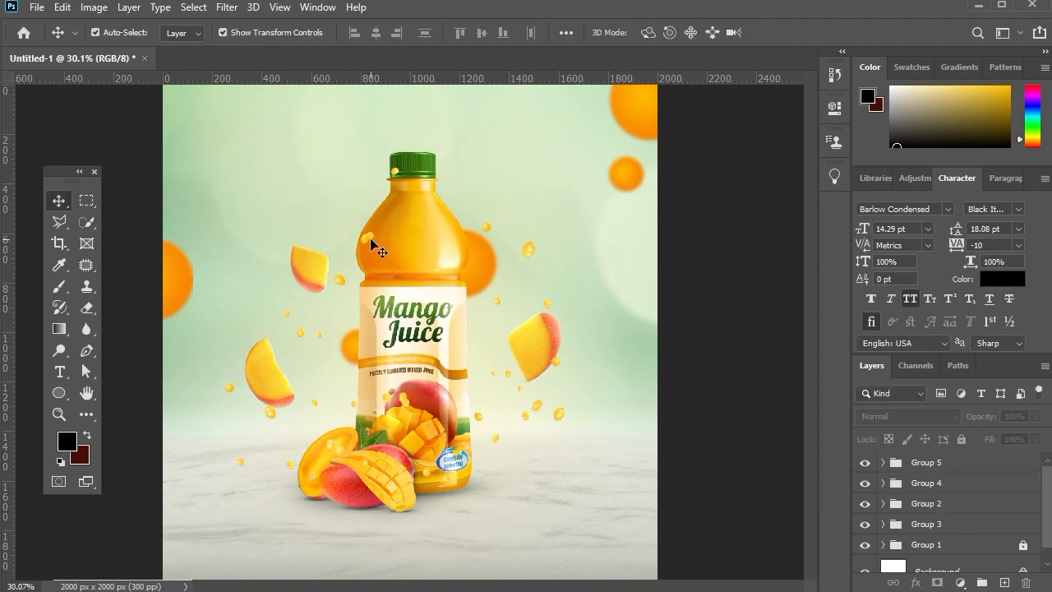
Shift the juice droplets up and left, and move the right and upper-left mango pieces farther from the bottle.
left_click_drag(372, 248, 356, 239)
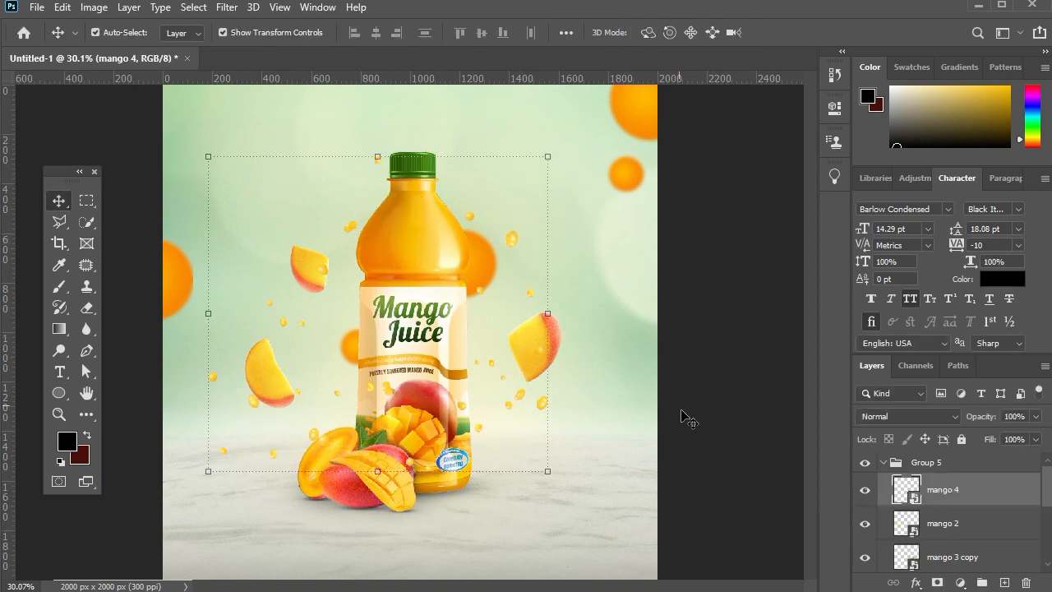
left_click_drag(550, 345, 567, 349)
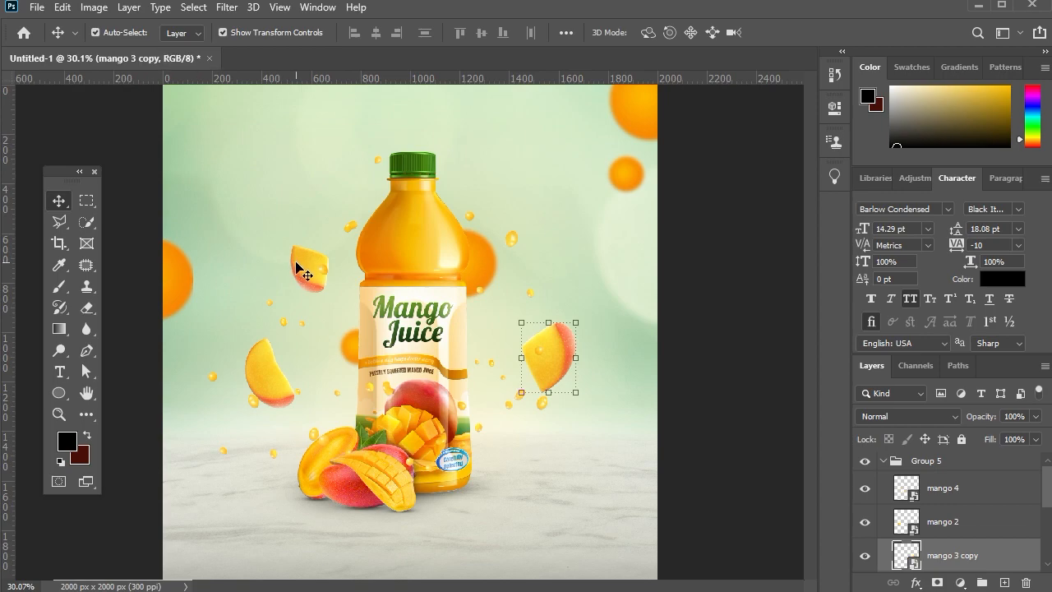
left_click_drag(298, 262, 276, 282)
Scale the lower-left mango slice to 37.72% and the right mango piece to about 35.7%.
left_click(271, 373)
key("ctrl+t")
key("Return")
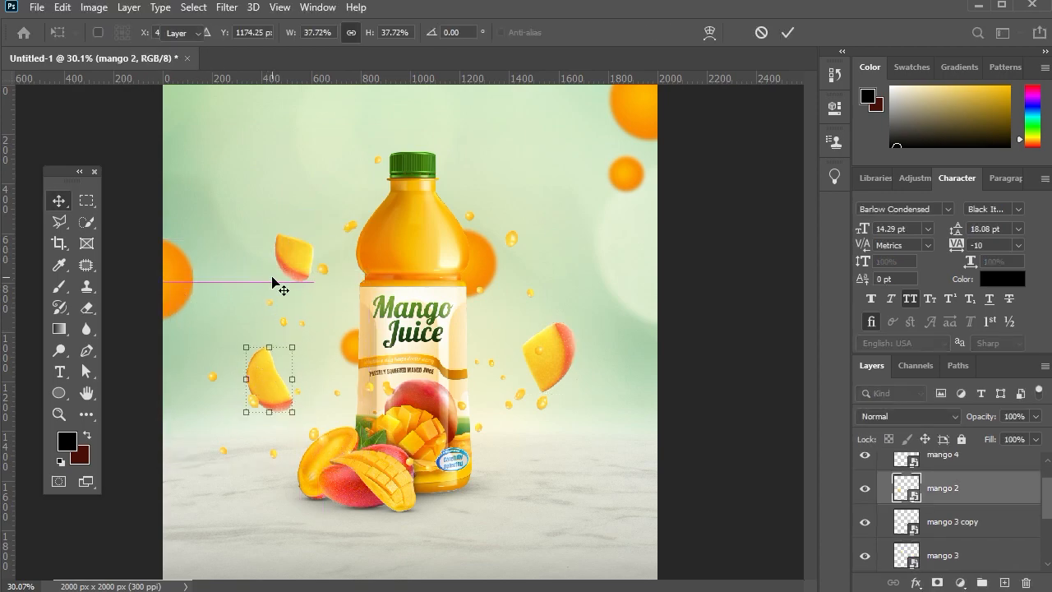
left_click(561, 383)
key("ctrl+t")
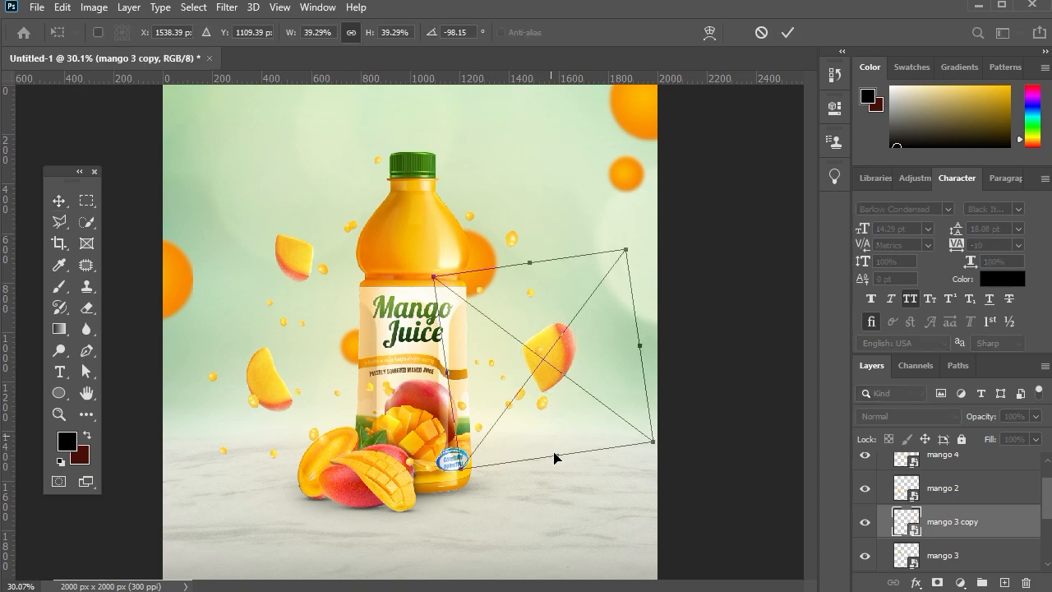
left_click_drag(529, 268, 529, 270)
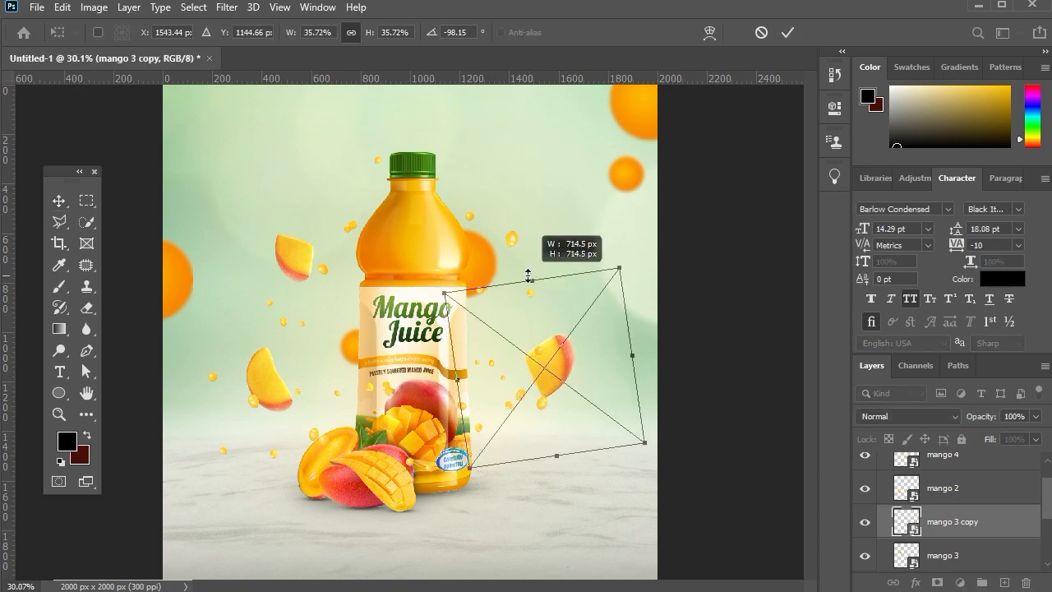
key("Return")
Move the two blurred orange circles behind the bottle slightly outward on their respective sides.
left_click(492, 262)
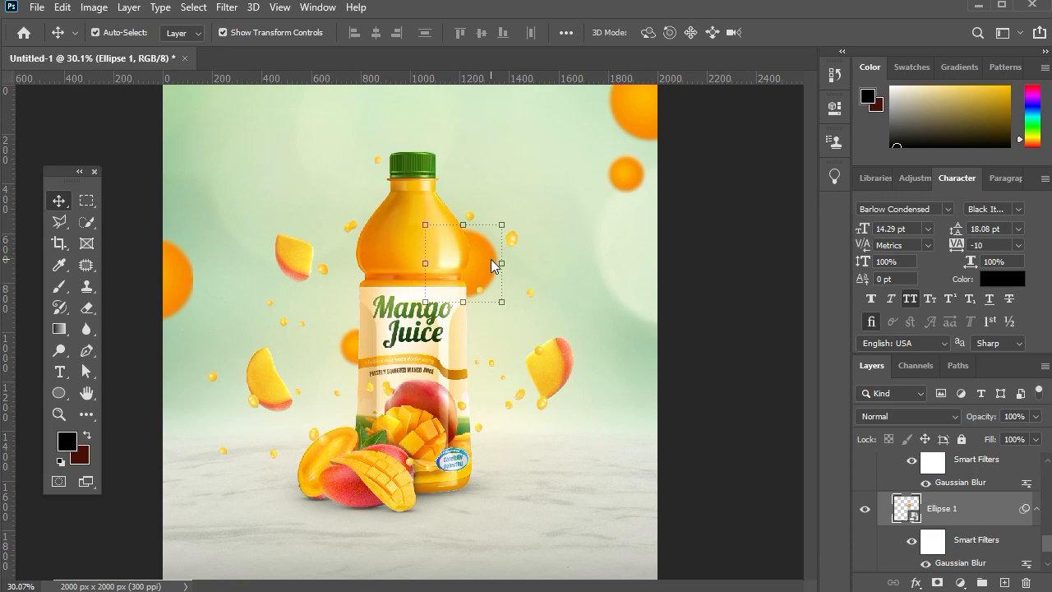
left_click(353, 355)
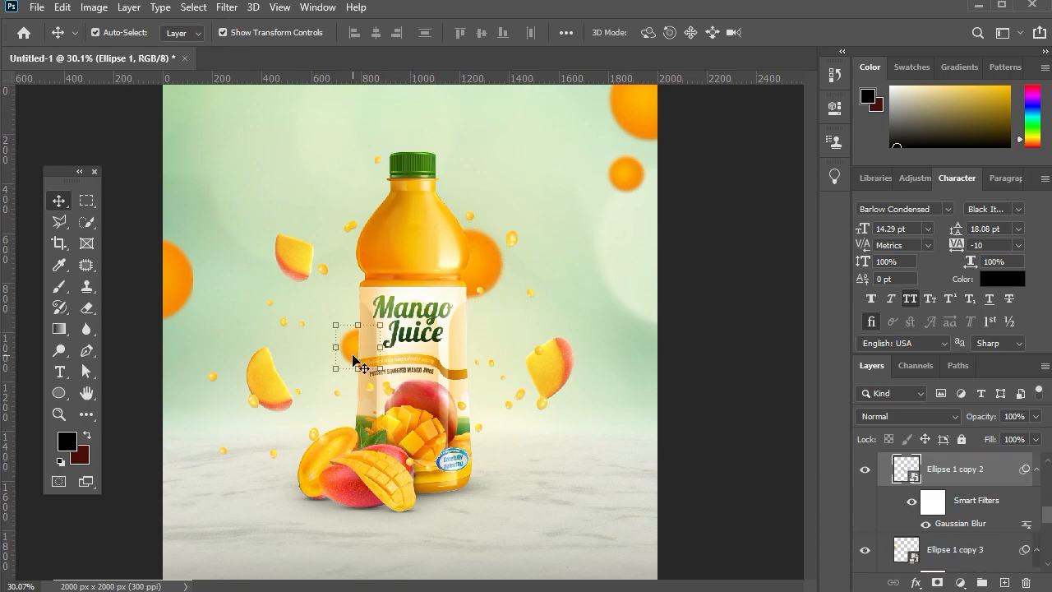
left_click(727, 355)
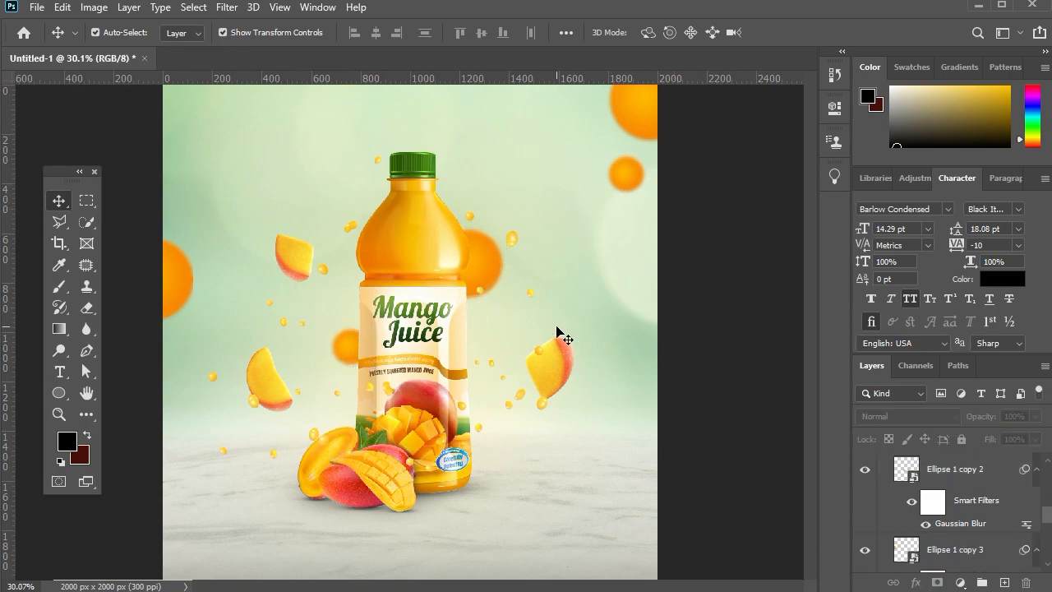
Place the Flying-leaves-clipart-PNG image above Group 5 and flip it vertically.
scroll(453, 295, "down", 3)
scroll(373, 220, "up", 2)
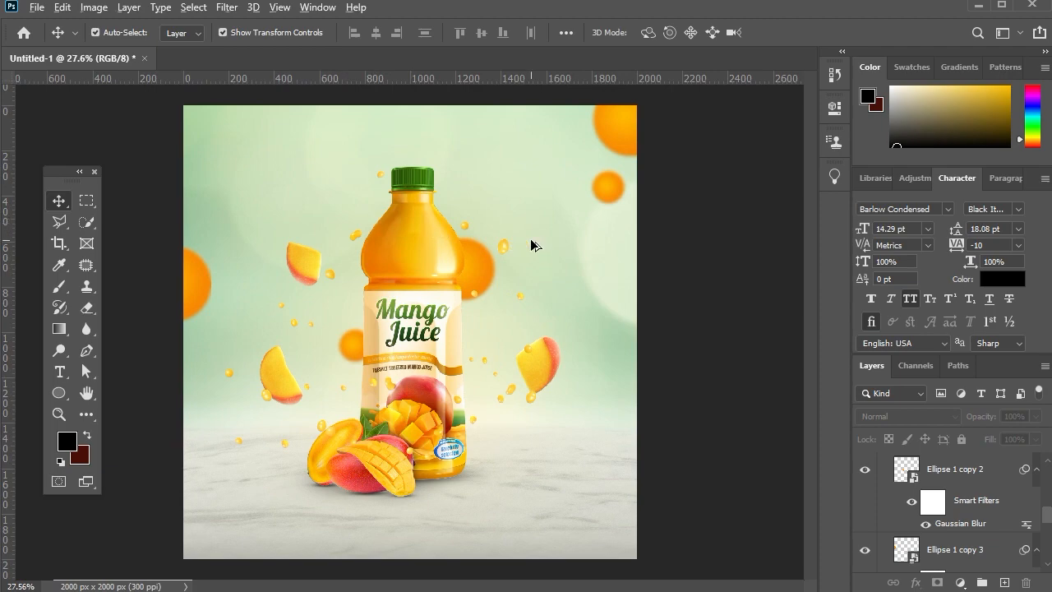
scroll(530, 244, "down", 1)
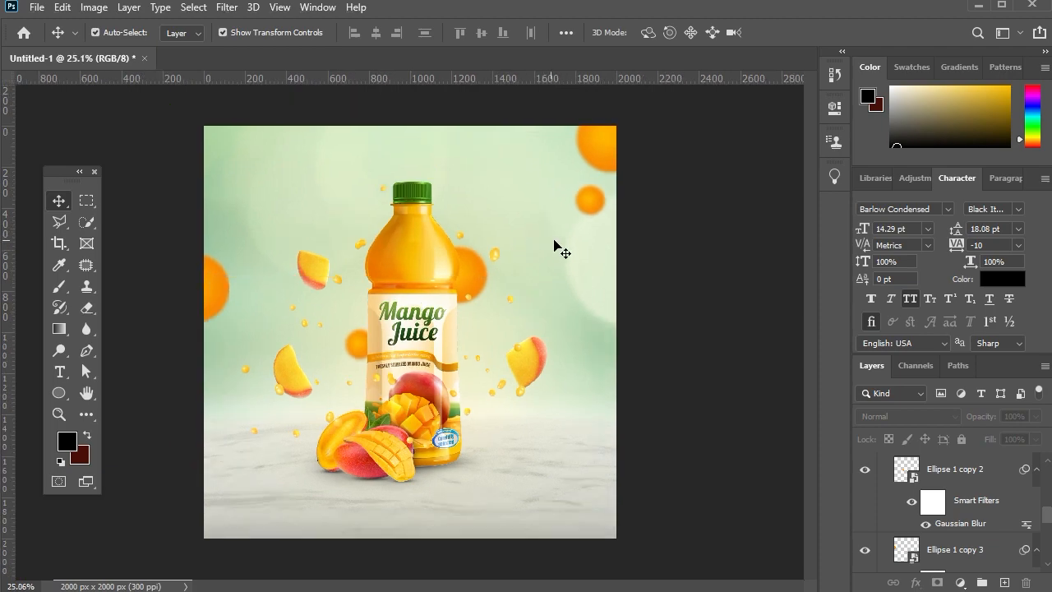
scroll(886, 516, "up", 4)
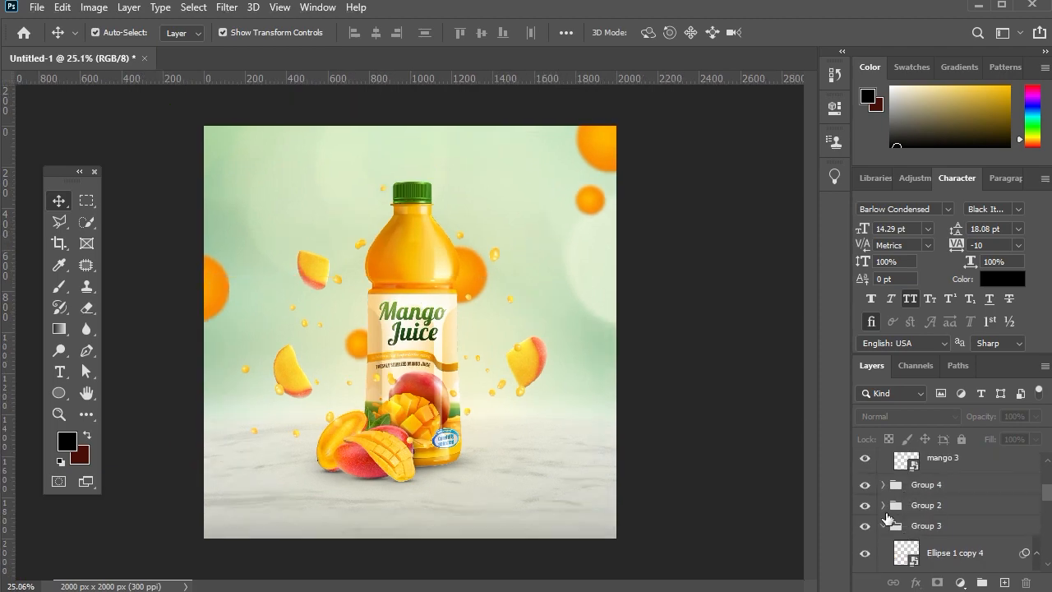
scroll(932, 523, "up", 3)
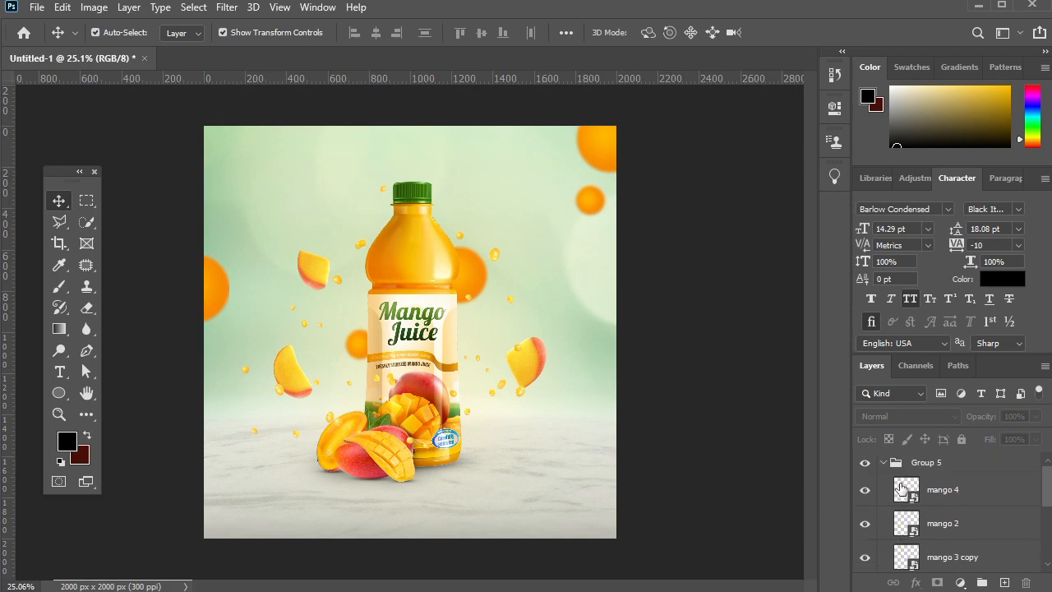
left_click(886, 465)
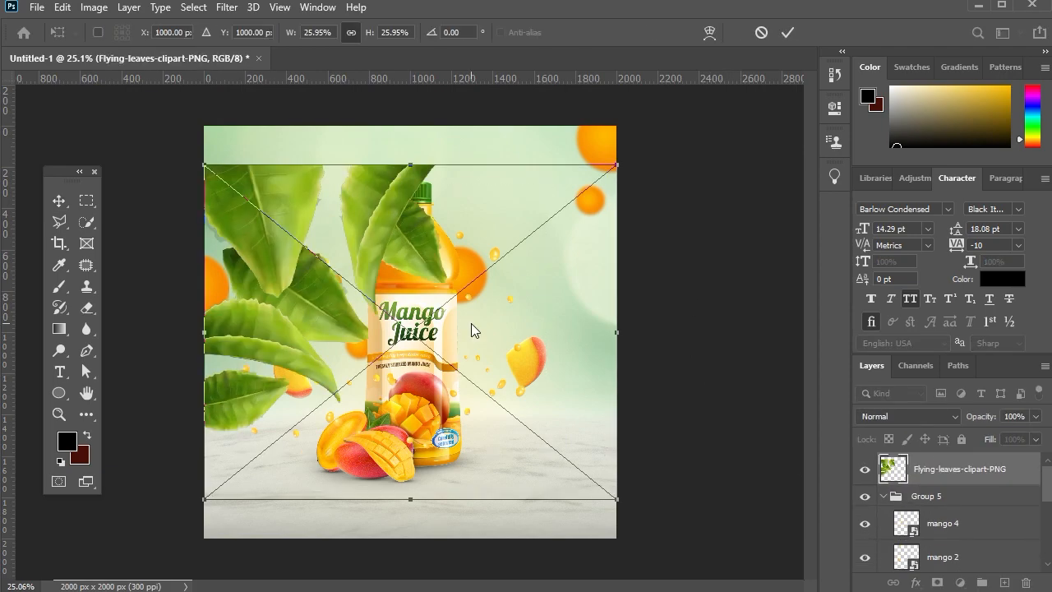
right_click(471, 323)
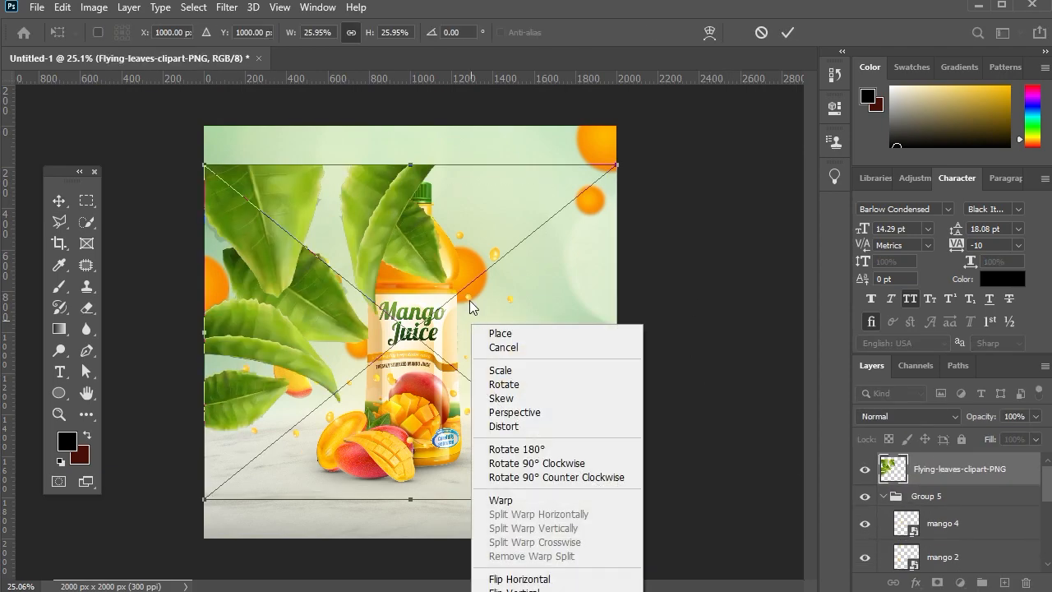
left_click(522, 589)
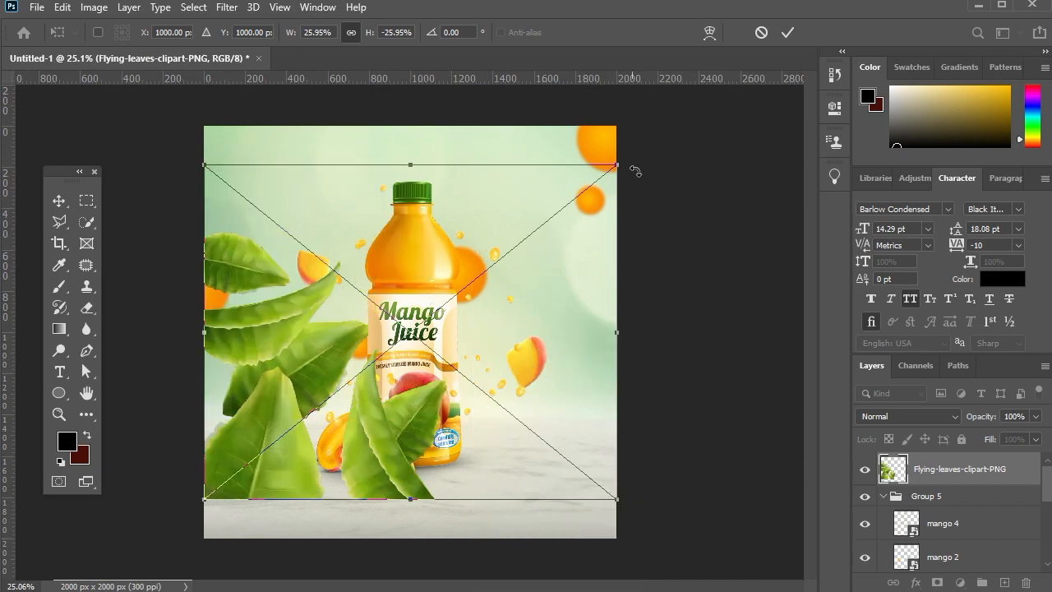
Scale the flying leaves to about 15.8% and position them in the lower-left corner of the canvas.
left_click_drag(610, 165, 520, 221)
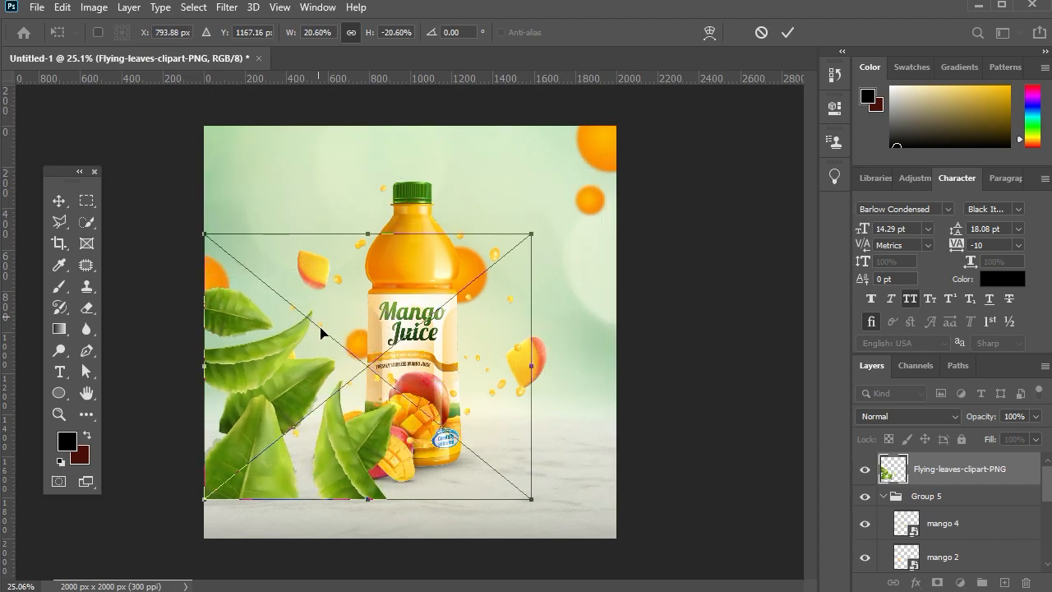
left_click_drag(319, 327, 313, 364)
left_click_drag(526, 283, 460, 357)
key("Up")
key("Right")
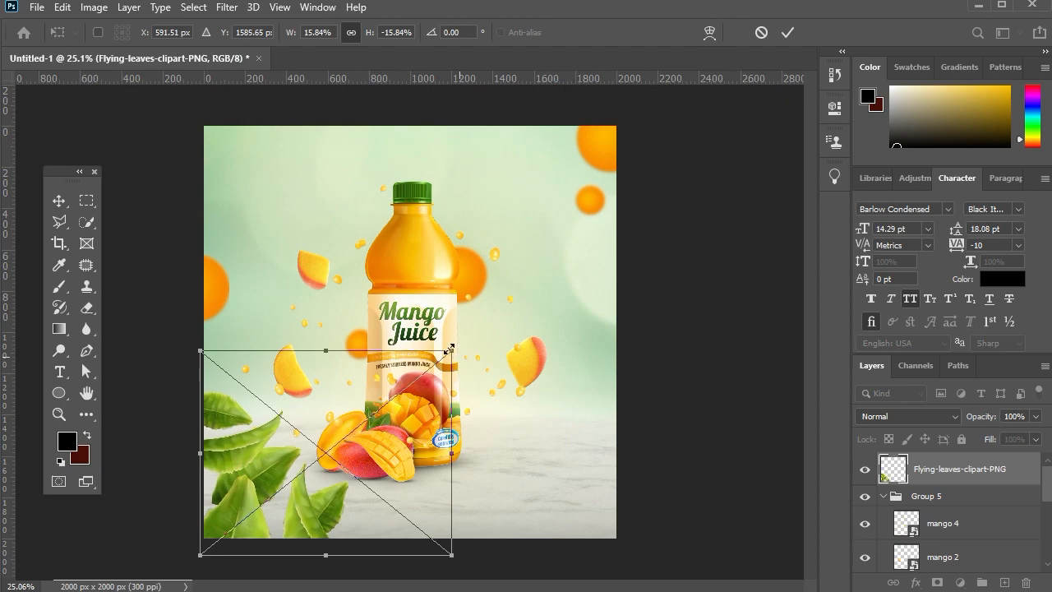
key("Return")
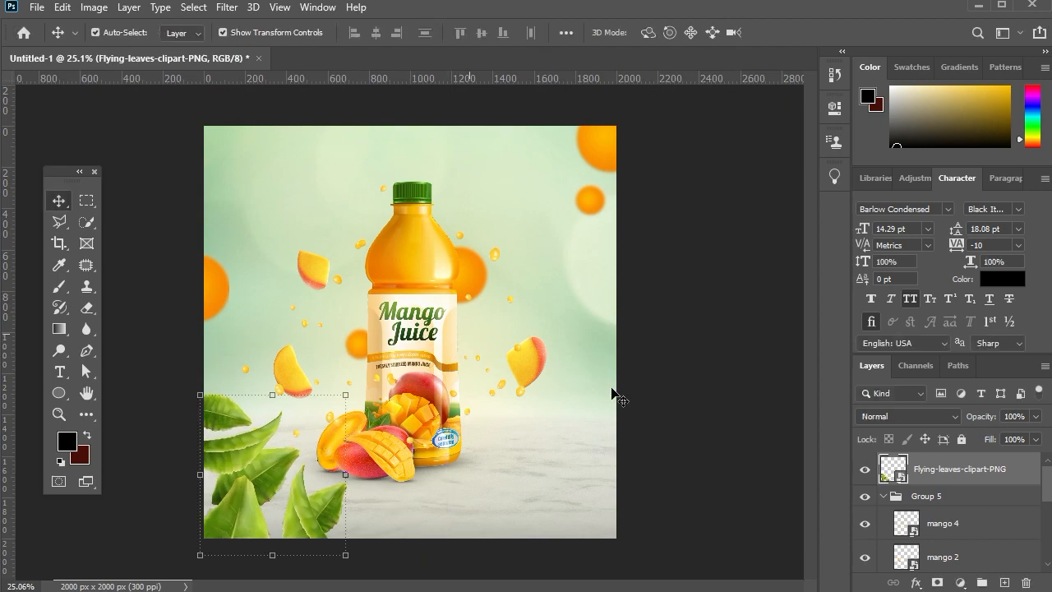
Apply a Gaussian Blur with a 6-pixel radius to the lower-left leaves.
left_click(216, 7)
mouse_move(366, 197)
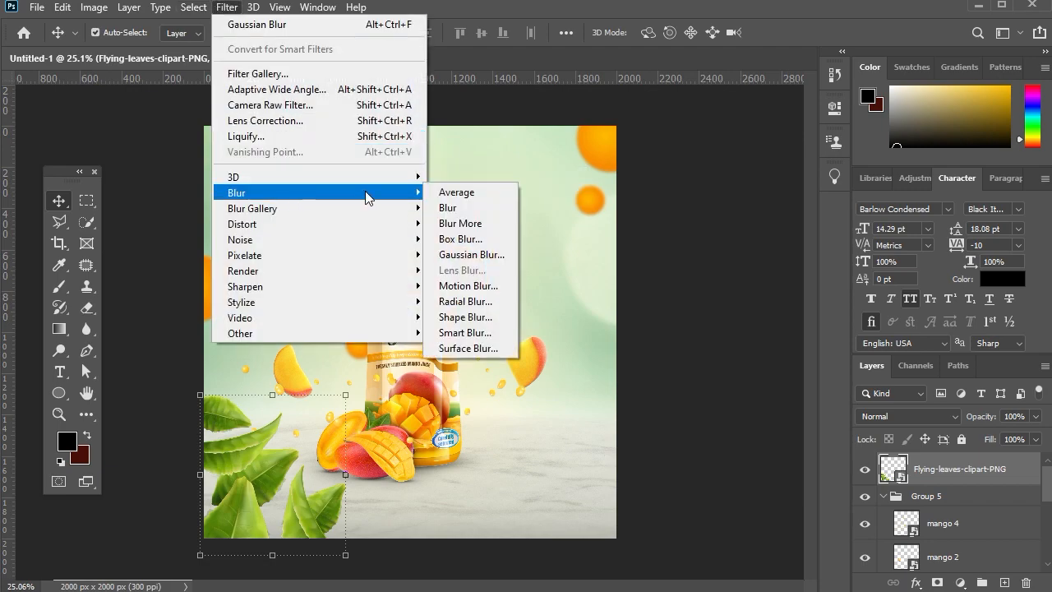
left_click(488, 257)
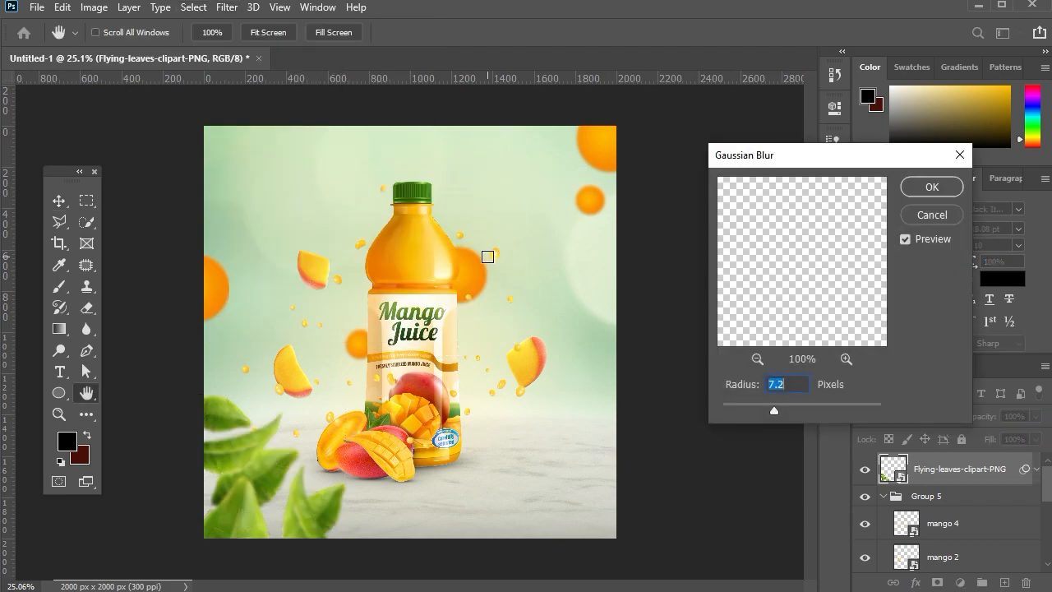
left_click(912, 189)
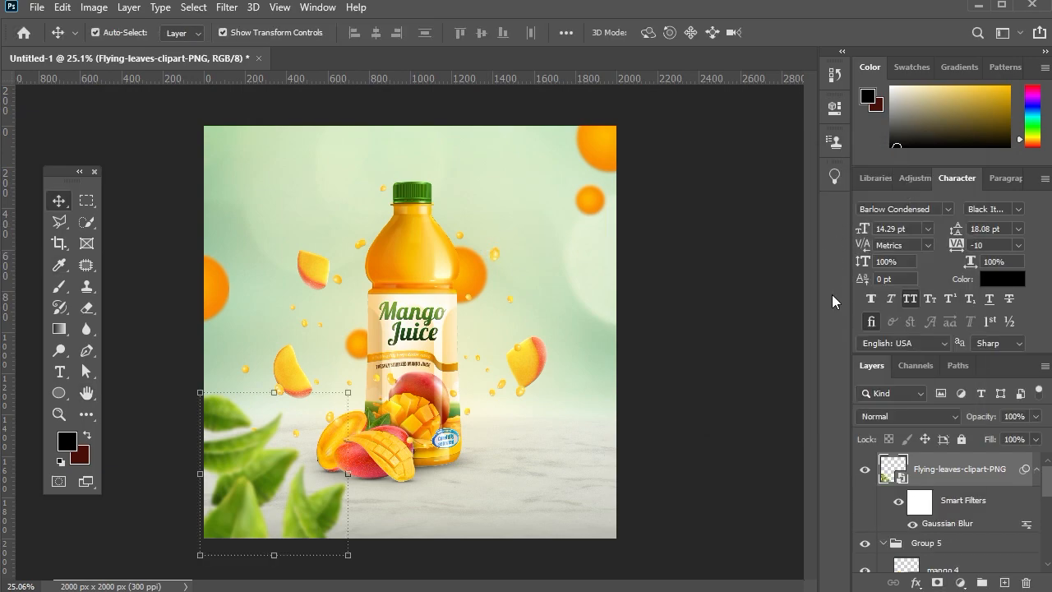
Collapse Group 5, duplicate the blurred leaves layer and flip the copy horizontally.
left_click(883, 543)
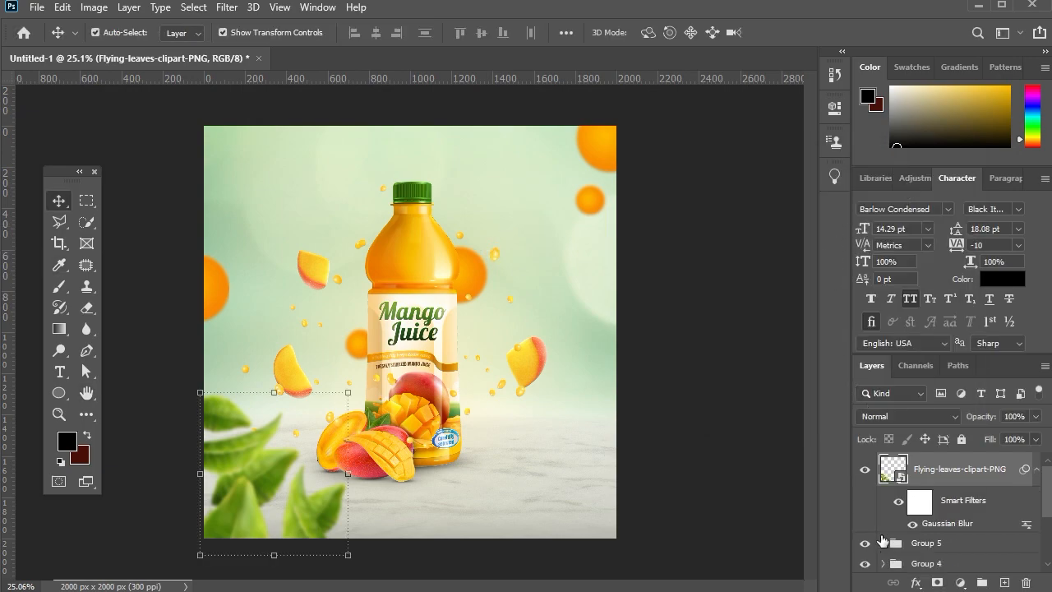
key("ctrl+j")
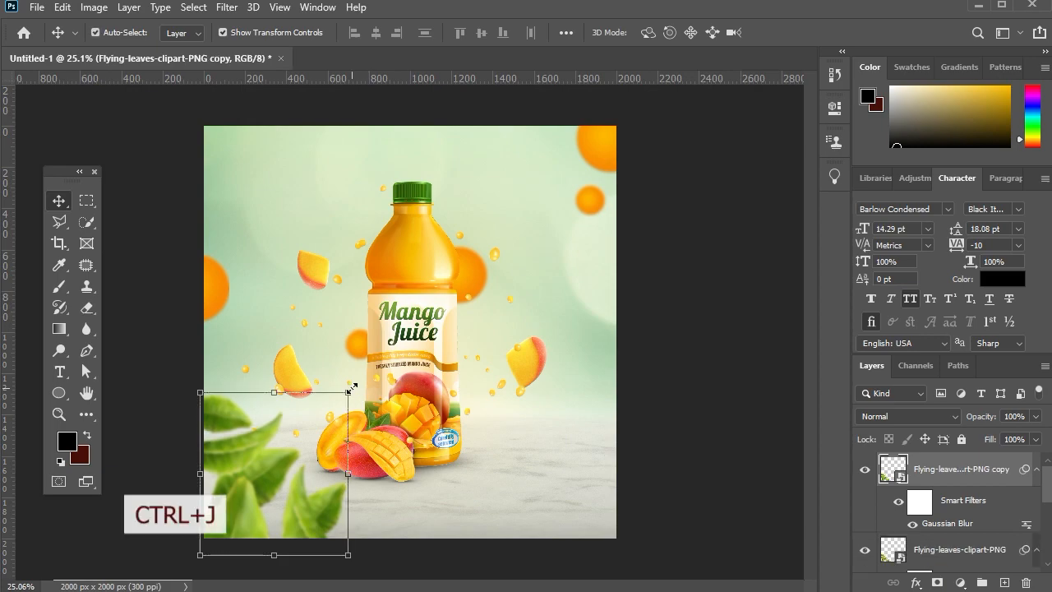
left_click_drag(352, 391, 446, 355)
right_click(309, 268)
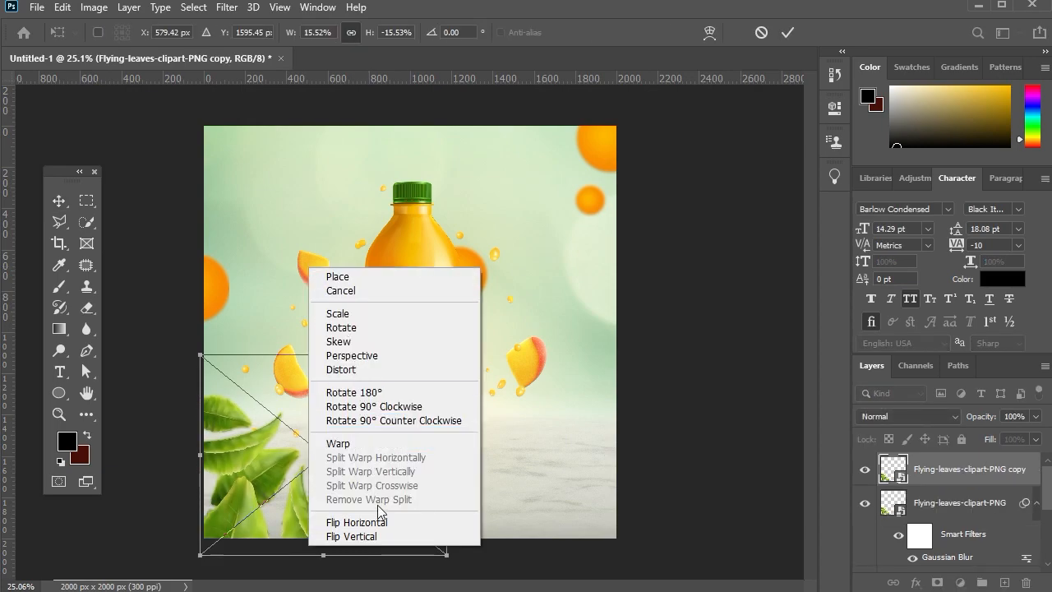
left_click(383, 522)
Move the duplicated leaves to the lower-right corner of the canvas and scale them to about 14.4%.
left_click_drag(397, 470, 562, 471)
left_click_drag(369, 352, 387, 364)
key("shift+Up")
key("shift+Up")
key("shift+Up")
key("shift+Up")
key("shift+Up")
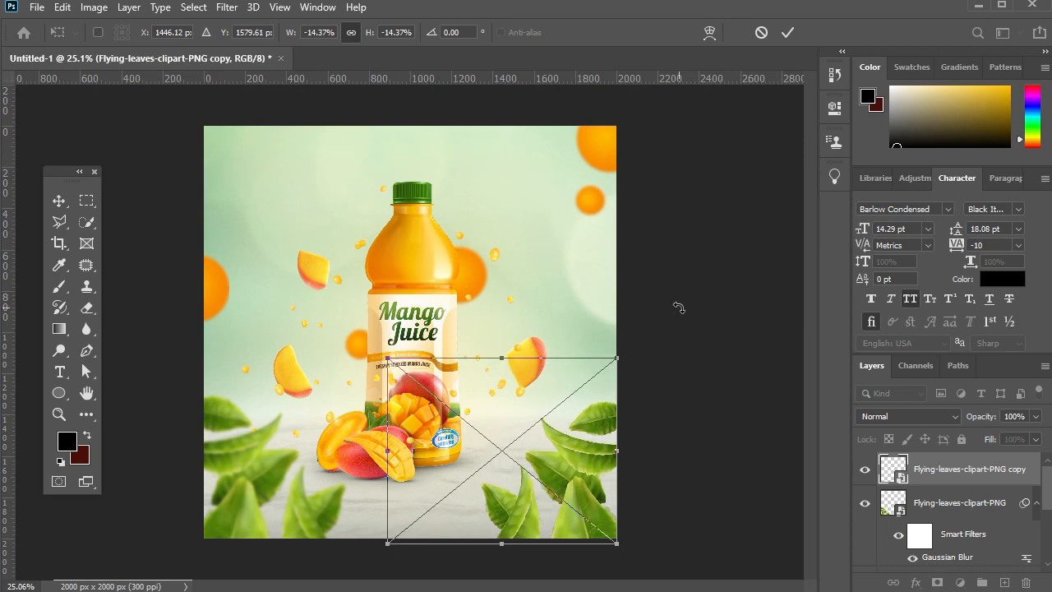
key("Return")
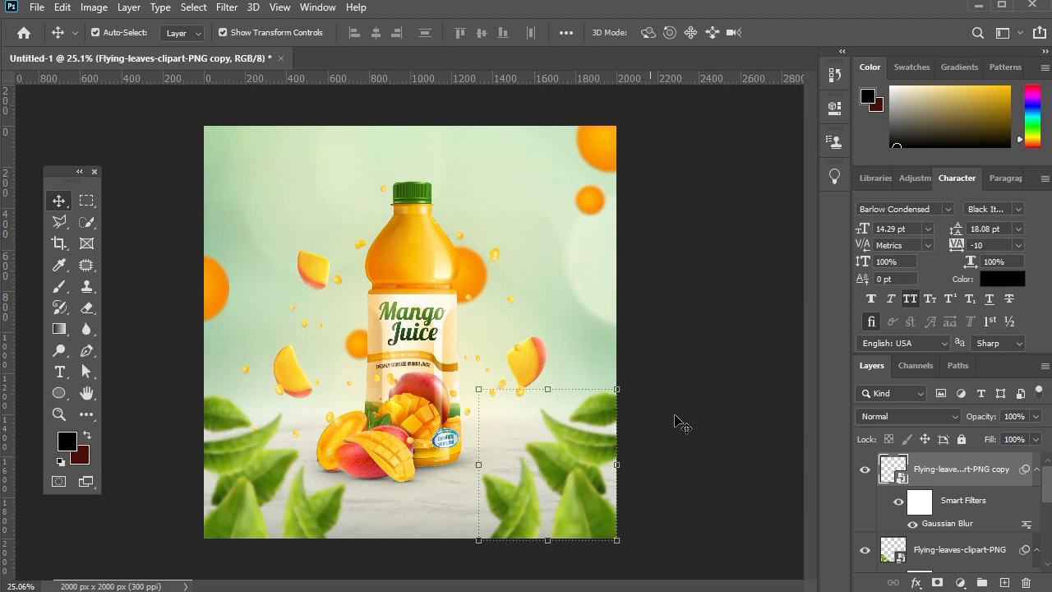
Nudge the lower-right leaves down toward the canvas's lower edge.
key("shift+Down")
key("shift+Down")
key("shift+Down")
key("shift+Down")
key("shift+Down")
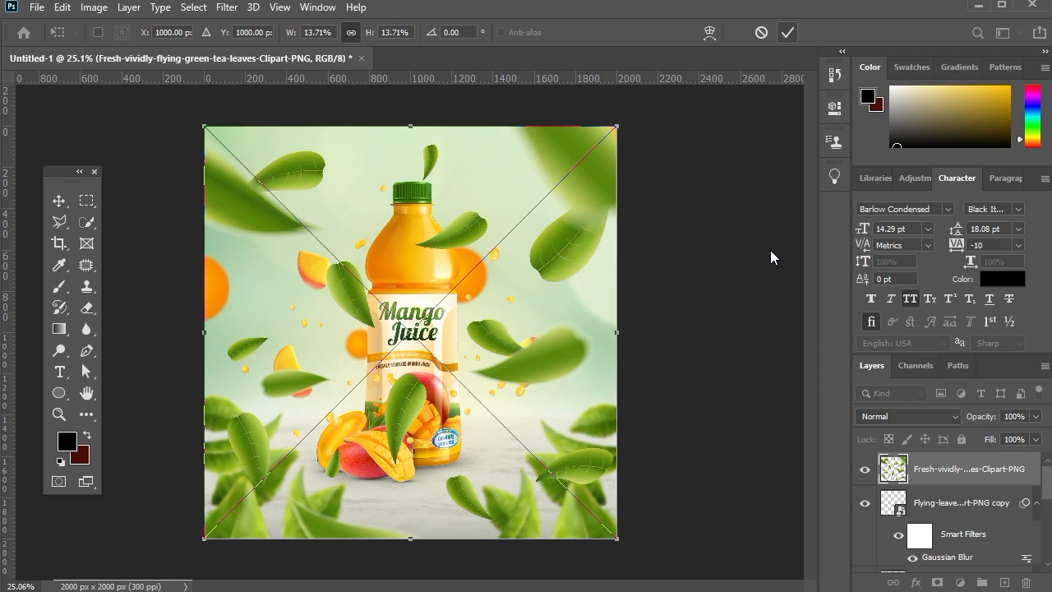
Place the Fresh-vividly-flying-green-tea-leaves-Clipart-PNG image across the full canvas above the other layers.
left_click(786, 35)
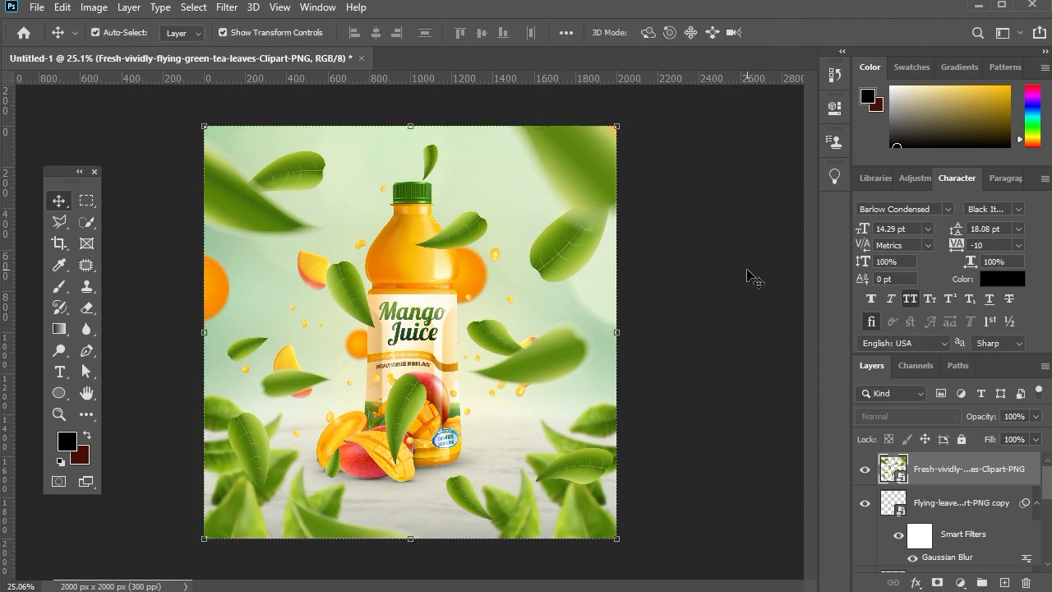
Add a layer mask to the flying tea leaves layer and set up a hard black brush with 100% opacity and 100% flow.
left_click(936, 582)
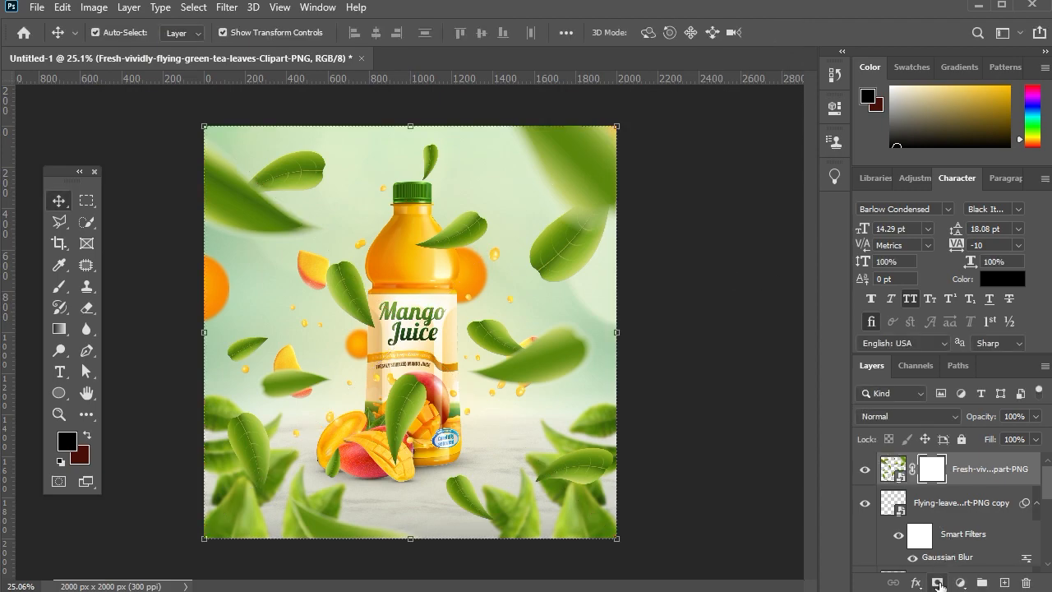
left_click(58, 286)
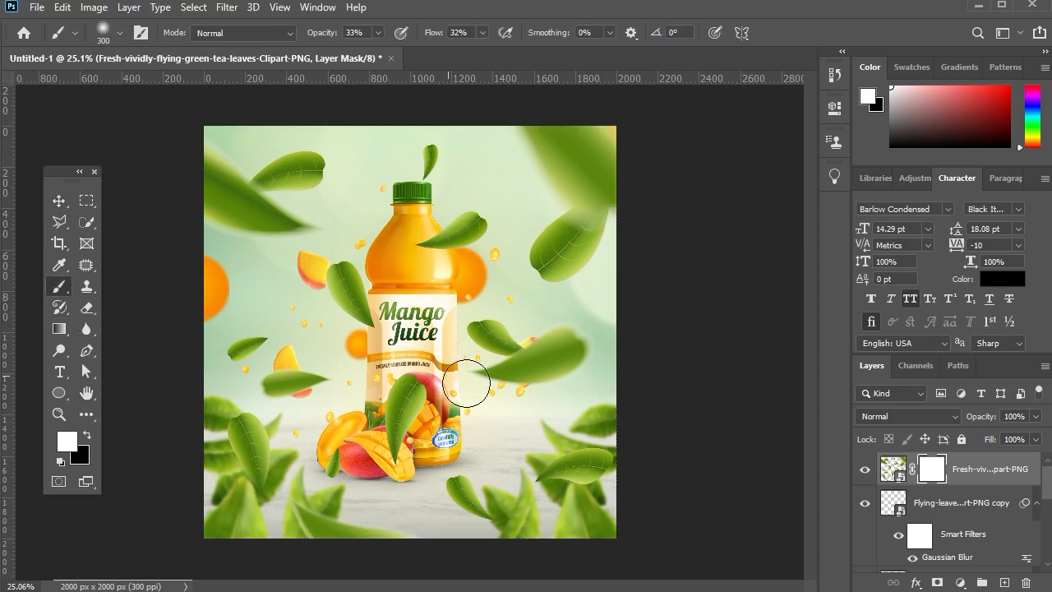
right_click(533, 433)
left_click_drag(537, 456, 700, 460)
left_click(394, 432)
left_click(87, 436)
left_click_drag(408, 383, 389, 432)
key("0")
left_click_drag(437, 36, 555, 33)
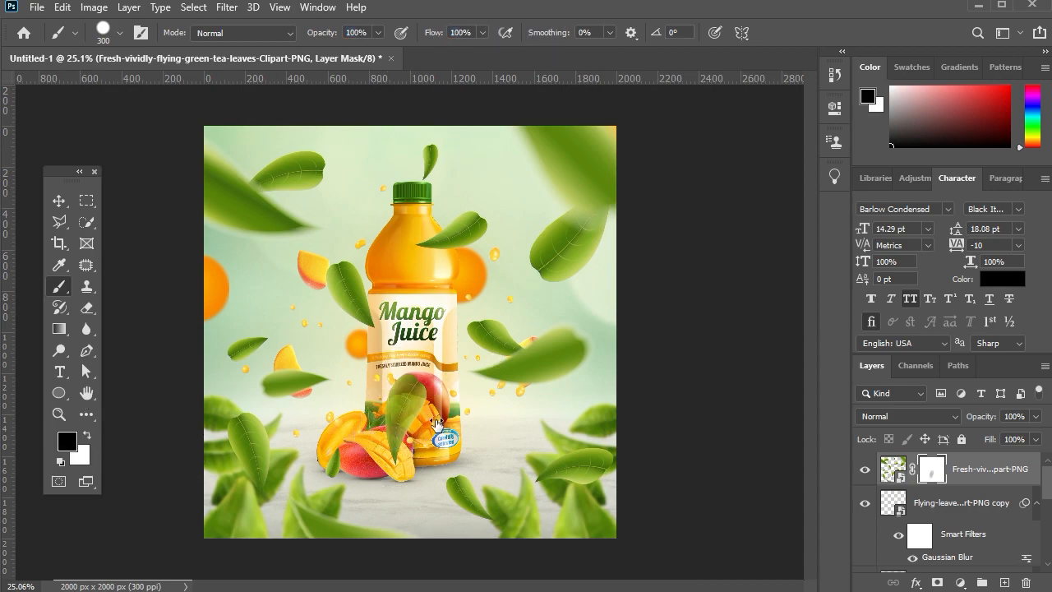
Mask out the flying leaves, keeping only those in the upper-right corner and the small leaf above the bottle cap.
mouse_move(404, 448)
left_mouse_down()
mouse_move(413, 371)
mouse_move(381, 457)
mouse_move(290, 495)
mouse_move(302, 521)
mouse_move(398, 537)
mouse_move(247, 512)
mouse_move(252, 429)
mouse_move(238, 355)
mouse_move(253, 345)
mouse_move(287, 400)
mouse_move(328, 379)
mouse_move(359, 300)
mouse_move(341, 281)
mouse_move(488, 222)
mouse_move(516, 262)
mouse_move(528, 261)
mouse_move(504, 264)
mouse_move(491, 346)
left_mouse_up()
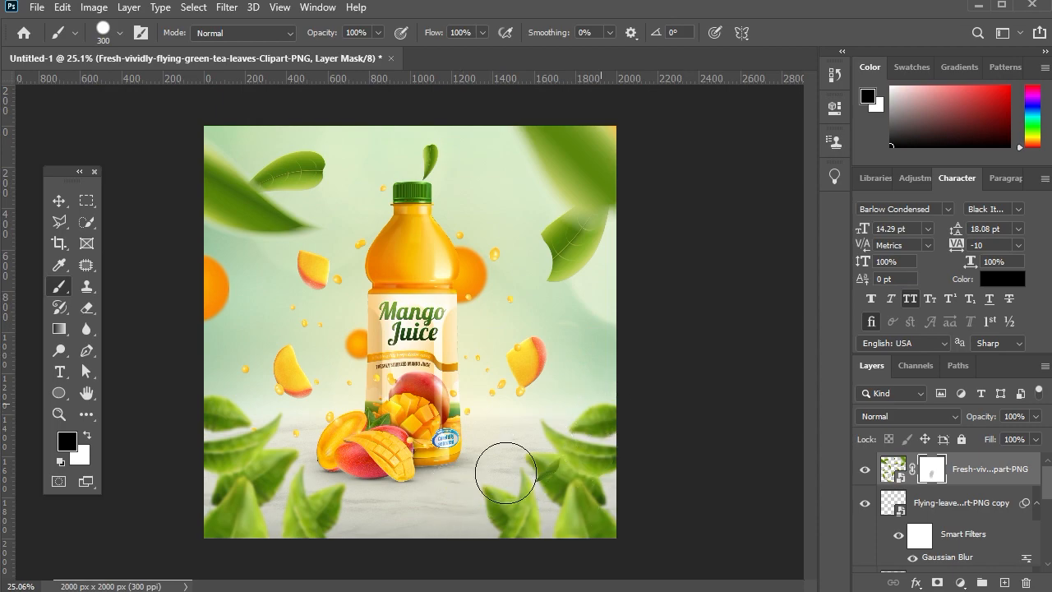
mouse_move(258, 235)
left_mouse_down()
mouse_move(305, 167)
mouse_move(255, 227)
mouse_move(329, 196)
mouse_move(420, 190)
mouse_move(418, 129)
left_mouse_up()
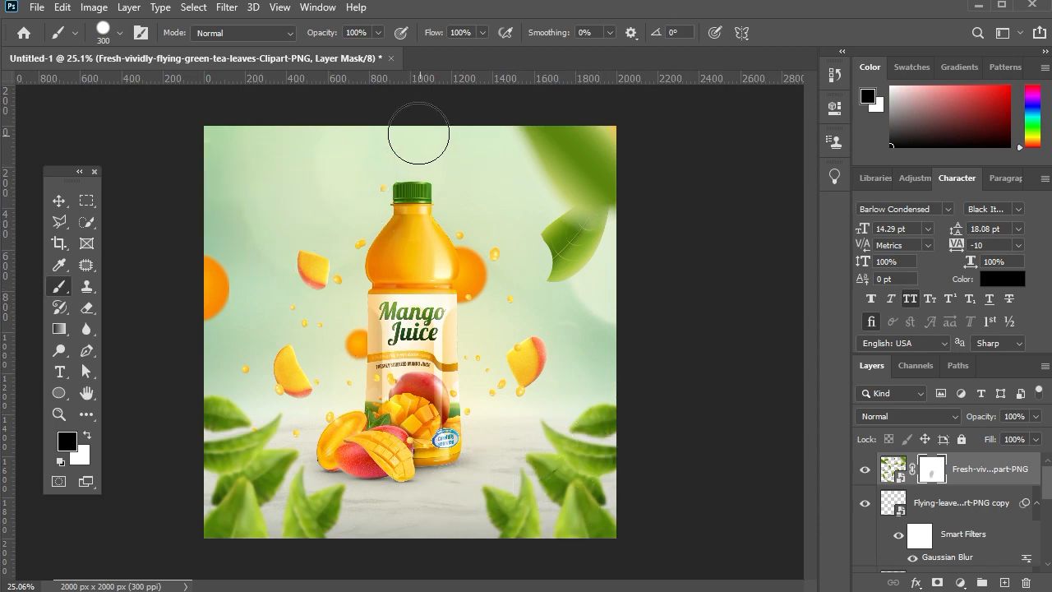
left_click(87, 435)
mouse_move(599, 264)
left_mouse_down()
mouse_move(561, 234)
mouse_move(548, 271)
left_mouse_up()
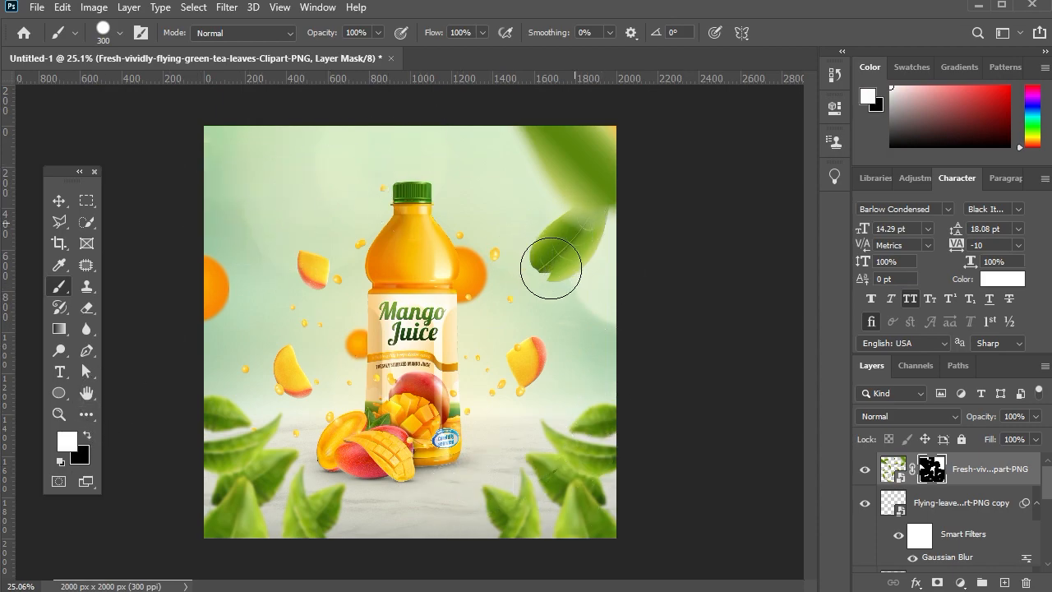
mouse_move(465, 170)
left_mouse_down()
mouse_move(434, 160)
mouse_move(427, 140)
left_mouse_up()
Scale the masked leaves layer to about 74.8% toward the canvas's upper-right corner and nudge it right, slightly past the edge.
left_click(58, 200)
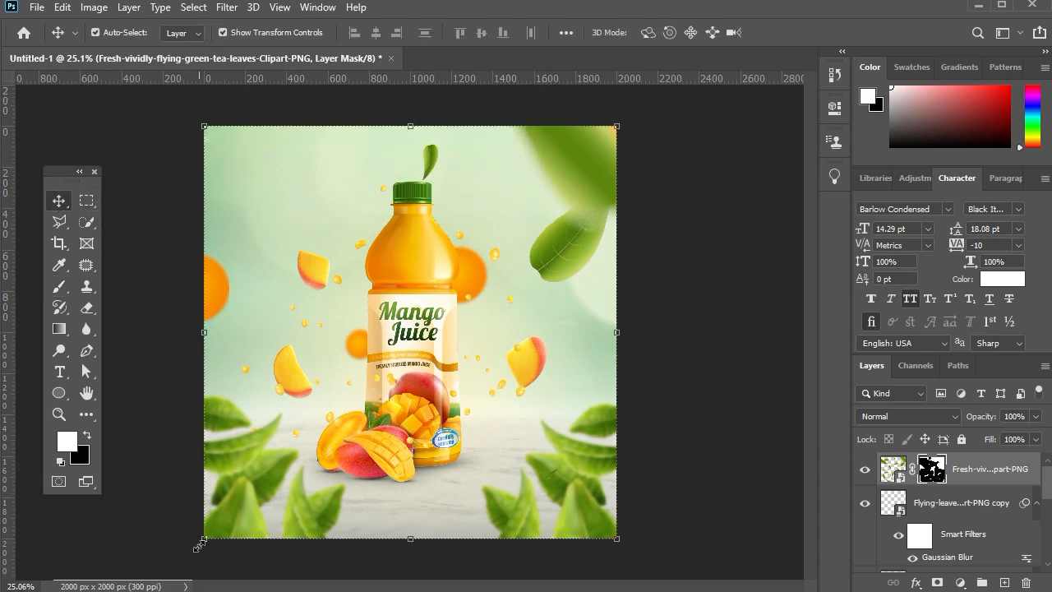
left_click_drag(198, 544, 346, 464)
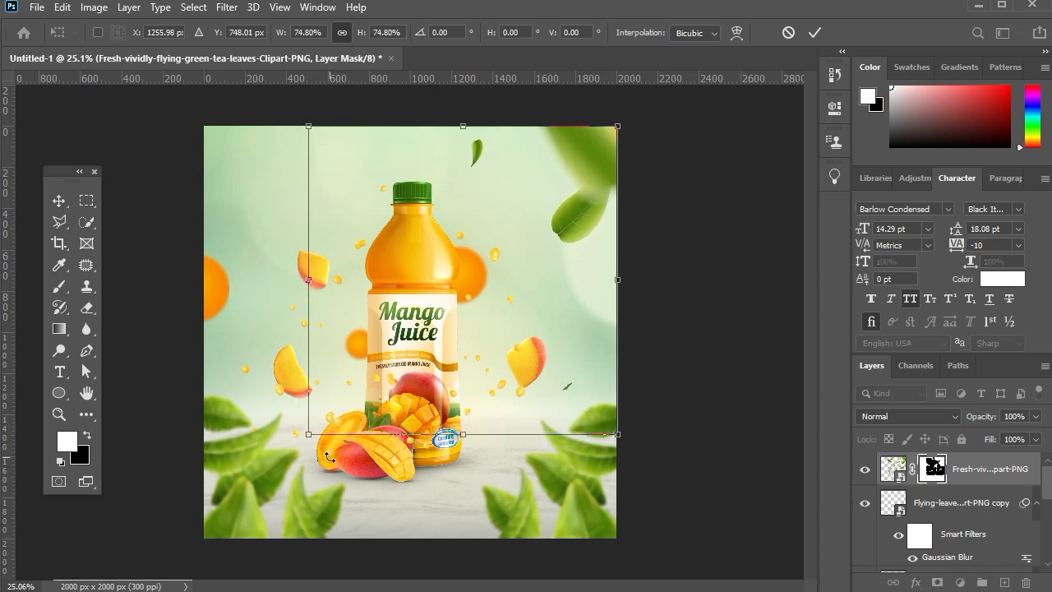
key("shift+Right")
key("shift+Right")
key("shift+Right")
key("shift+Right")
key("shift+Right")
key("shift+Right")
key("shift+Right")
key("shift+Right")
key("shift+Right")
key("shift+Right")
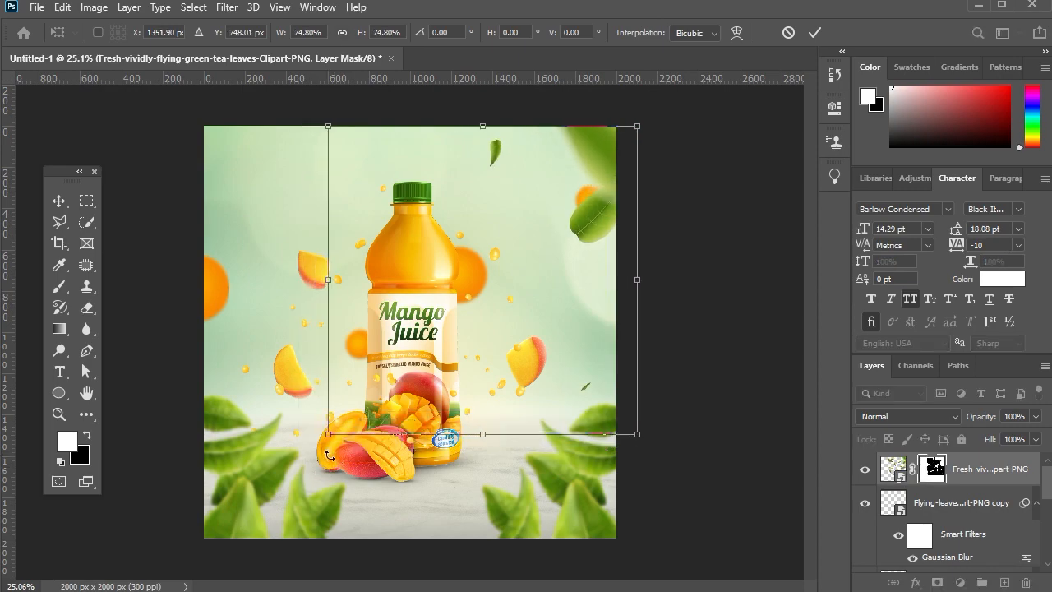
key("shift+Right")
key("shift+Right")
key("Return")
Reposition the small blurred orange circle beside the upper-right leaf and move the large one left along the canvas's upper edge.
left_click(584, 197)
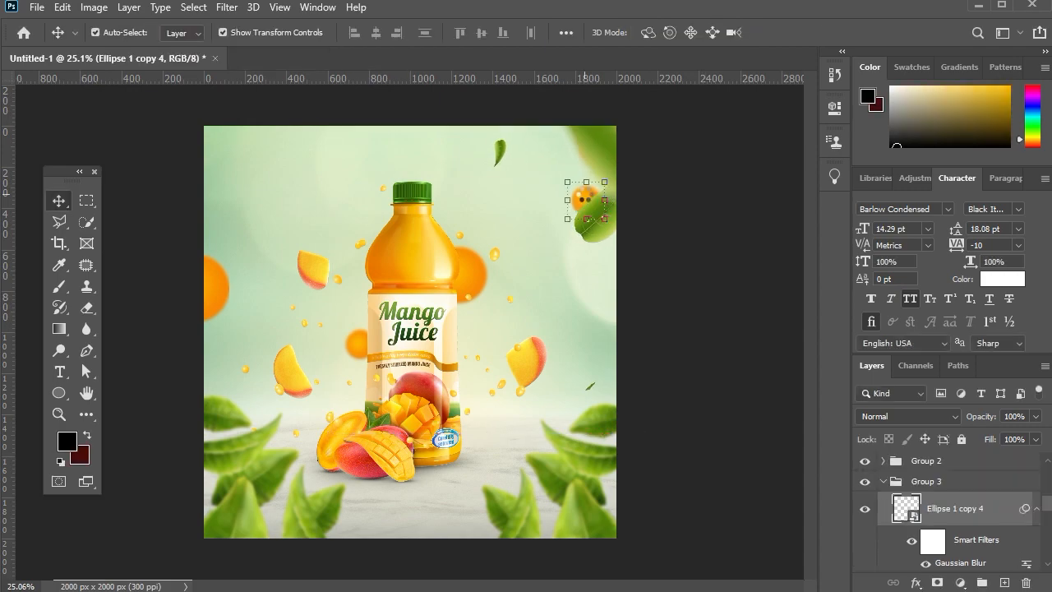
key("ctrl+t")
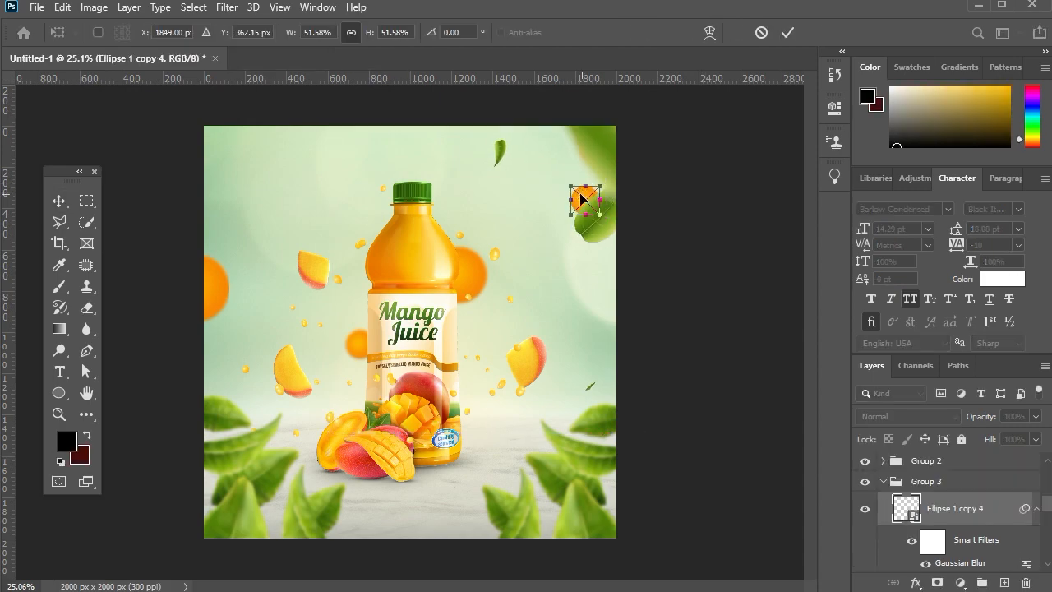
key("Return")
mouse_move(577, 143)
left_mouse_down()
mouse_move(527, 141)
mouse_move(565, 133)
left_mouse_up()
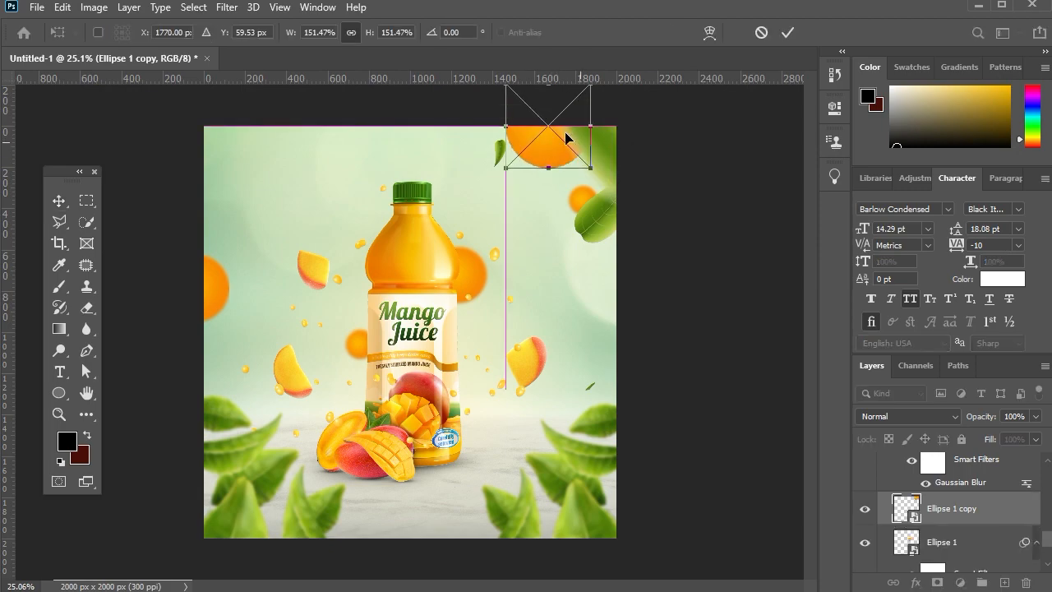
key("Return")
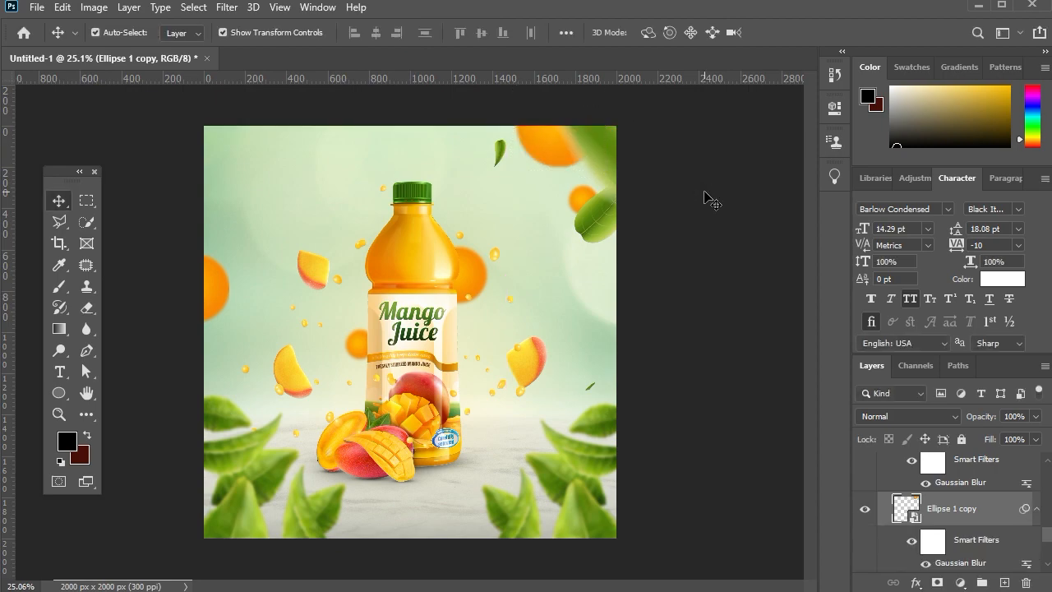
Collapse Group 3, which holds the blurred orange circles.
left_click(704, 192)
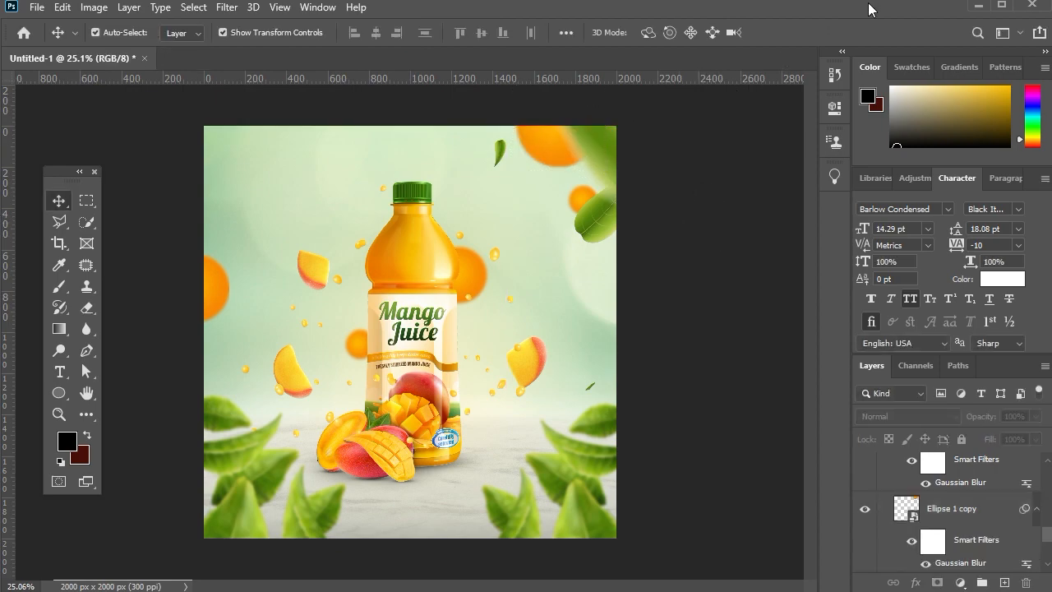
scroll(962, 492, "up", 5)
left_click(962, 492)
scroll(961, 495, "up", 3)
scroll(953, 498, "down", 3)
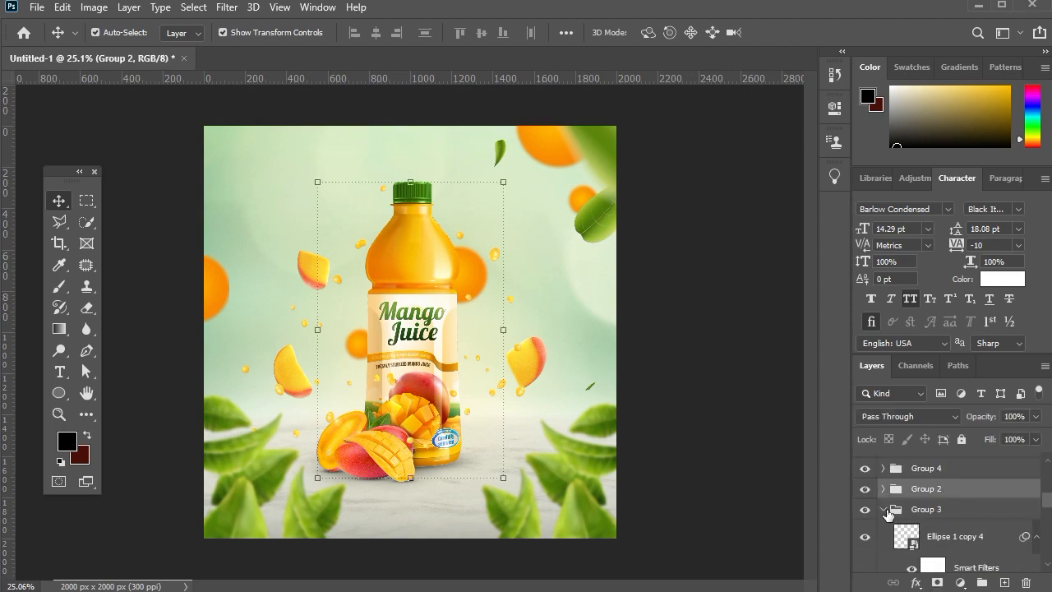
left_click(884, 510)
Group the masked tea leaves layer with the two blurred flying leaves layers and clear the selection.
scroll(939, 511, "up", 5)
left_click(964, 479)
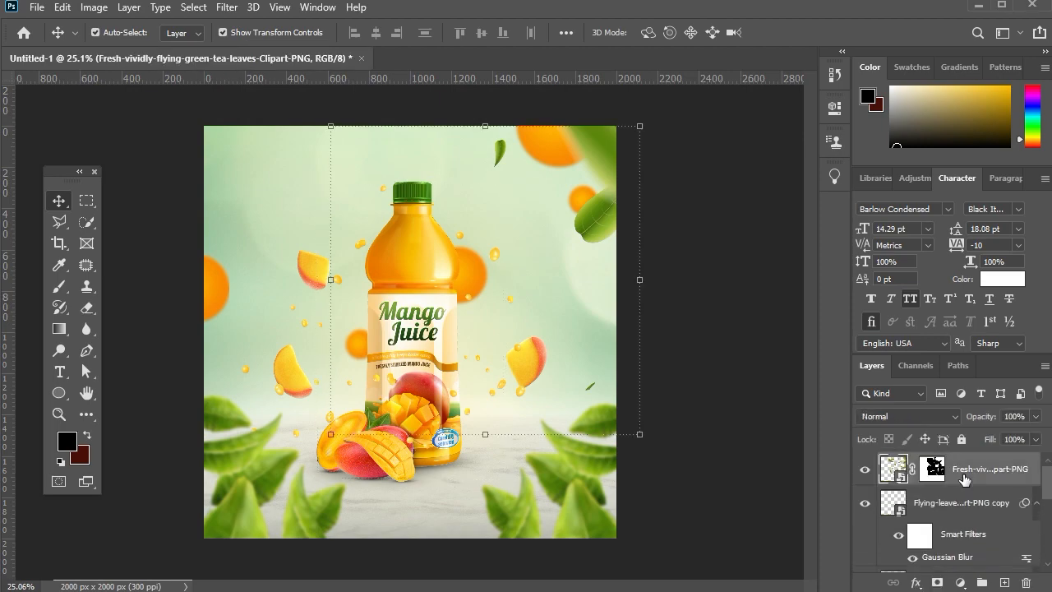
scroll(964, 479, "down", 1)
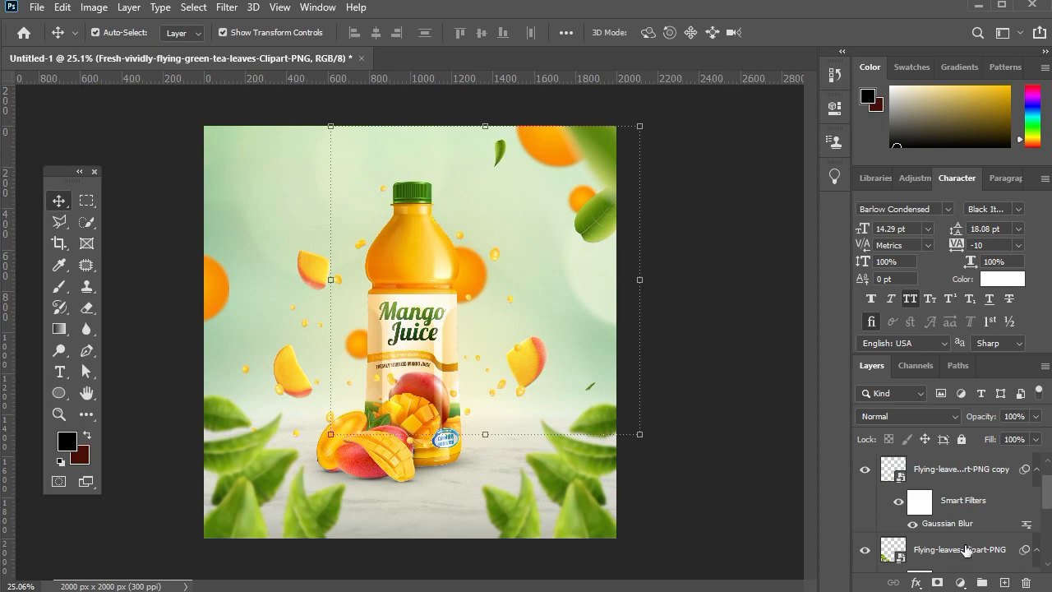
scroll(964, 549, "down", 3)
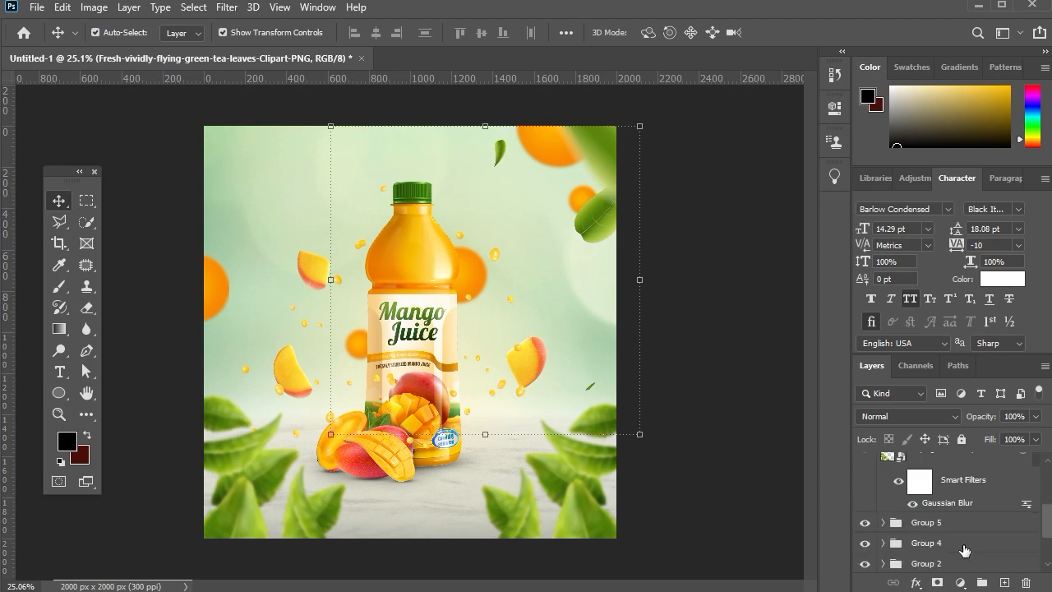
left_click(967, 464, "shift")
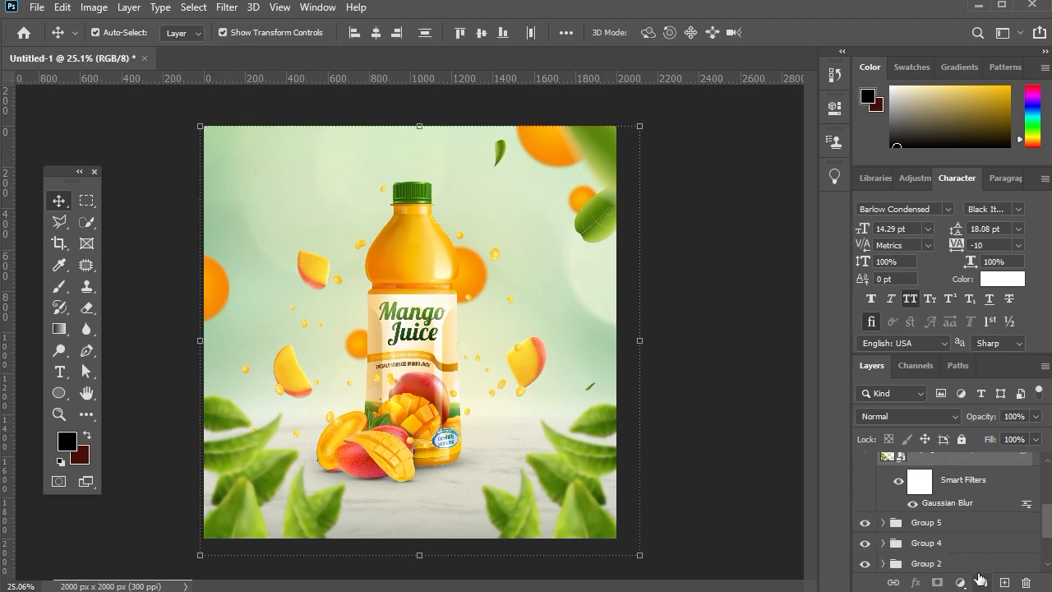
key("ctrl+g")
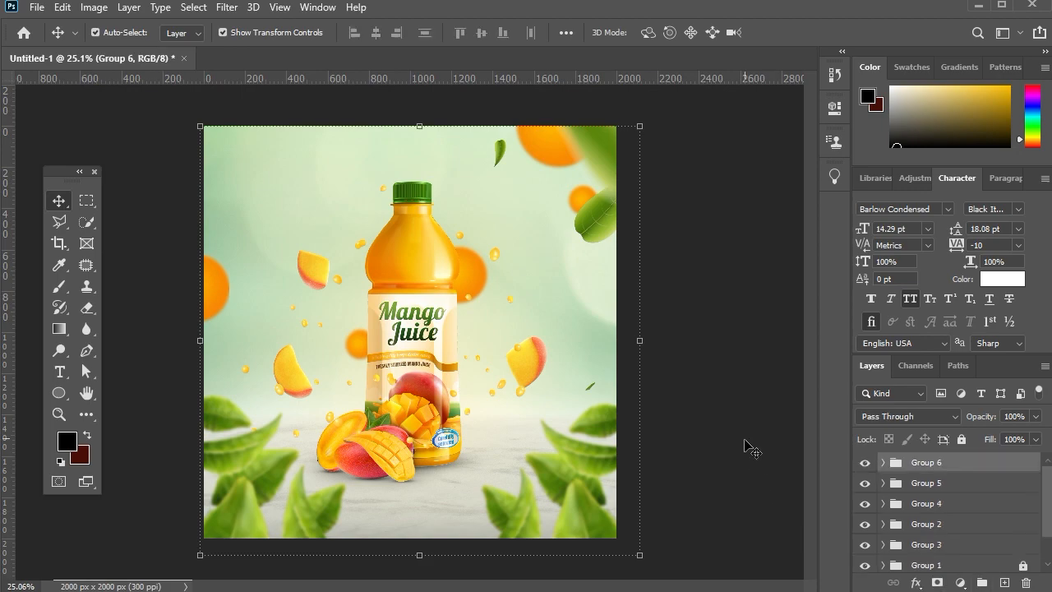
left_click(746, 448)
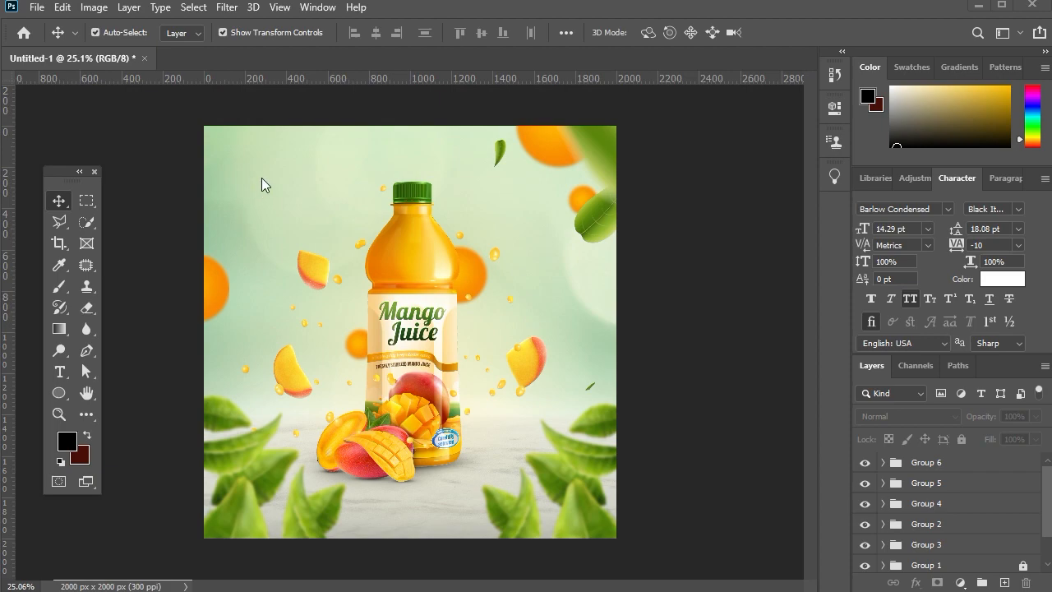
Create a MANGO JUICE text in the canvas's upper-left area and cut the word JUICE, keeping only MANGO.
scroll(253, 157, "up", 2)
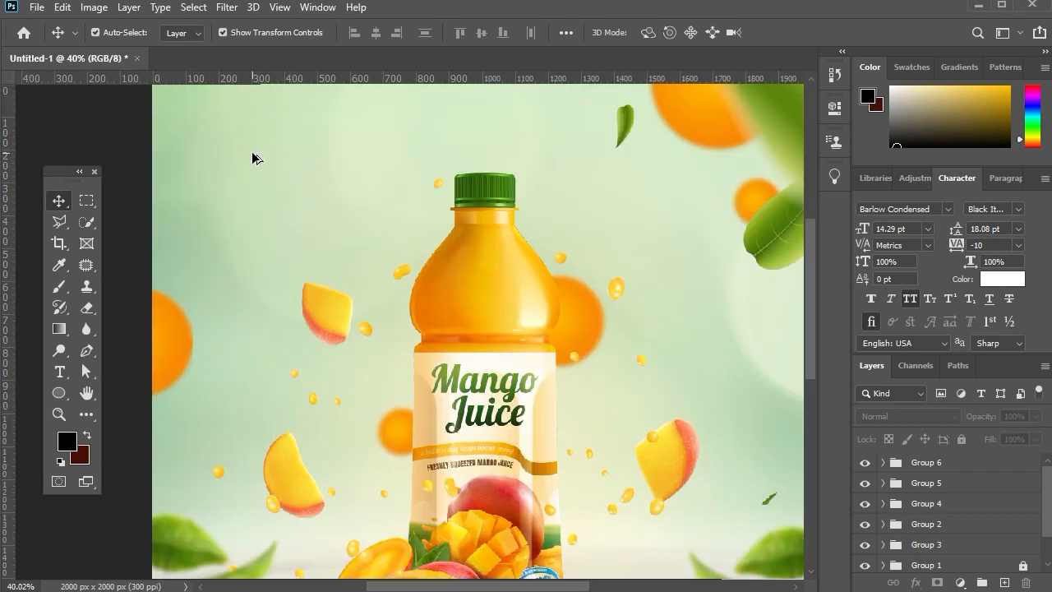
scroll(255, 158, "up", 3)
left_click(65, 376)
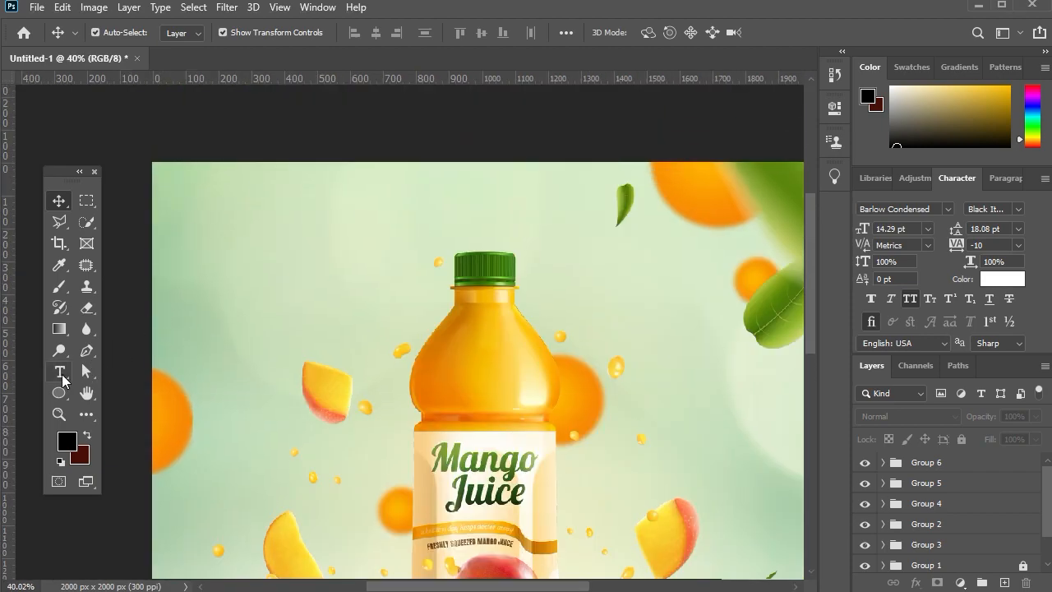
left_click(217, 248)
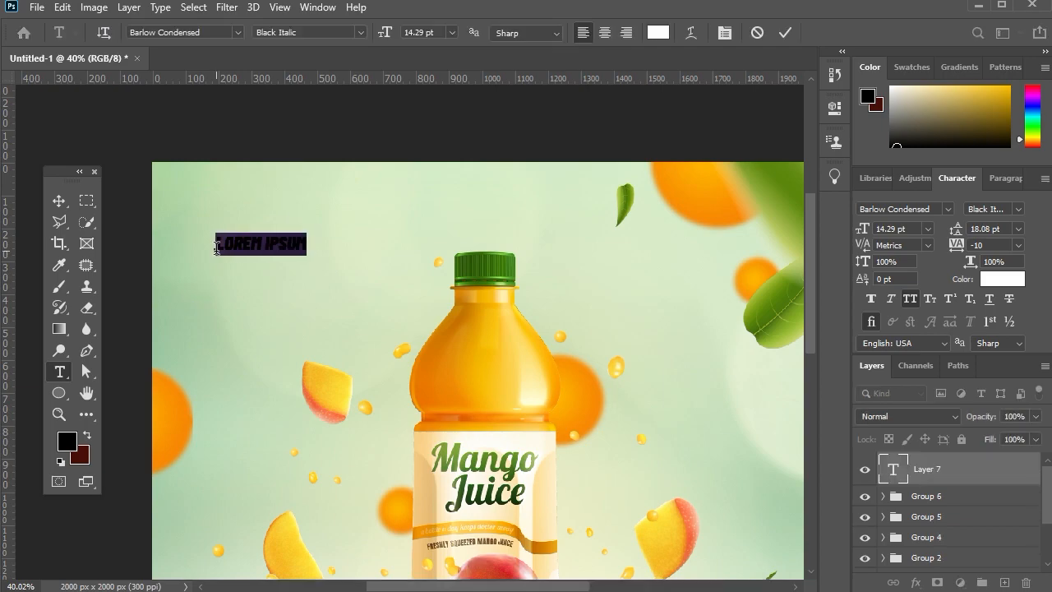
type("MAN")
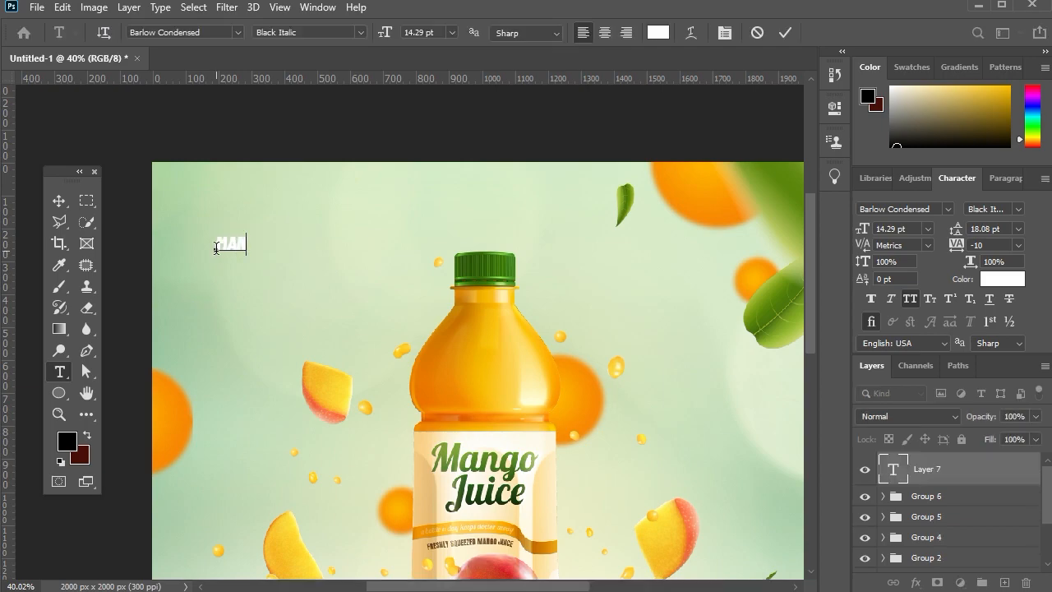
type("GO JUICE")
left_click_drag(268, 244, 333, 244)
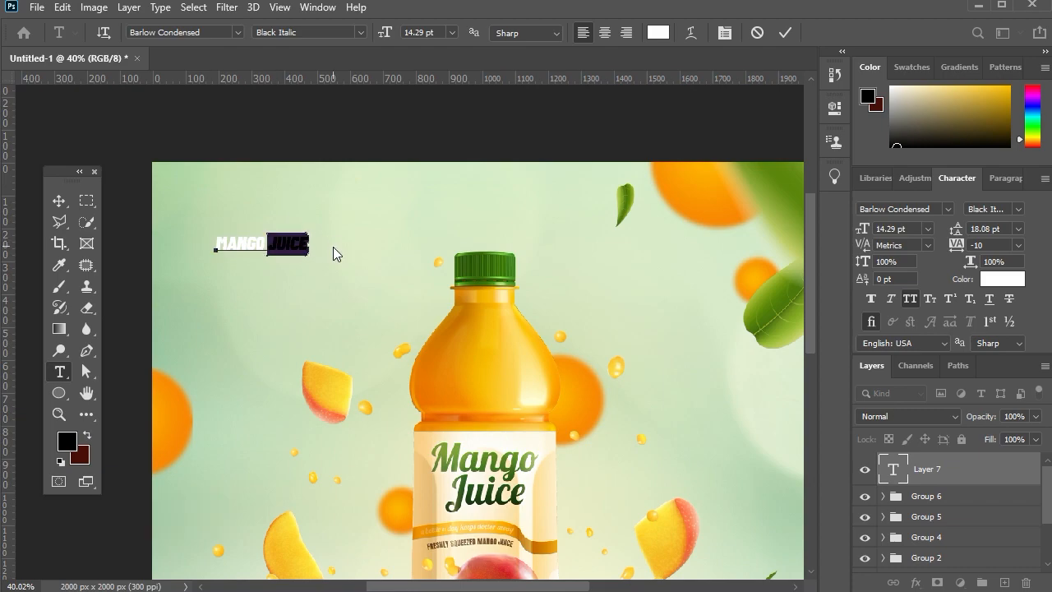
key("ctrl+x")
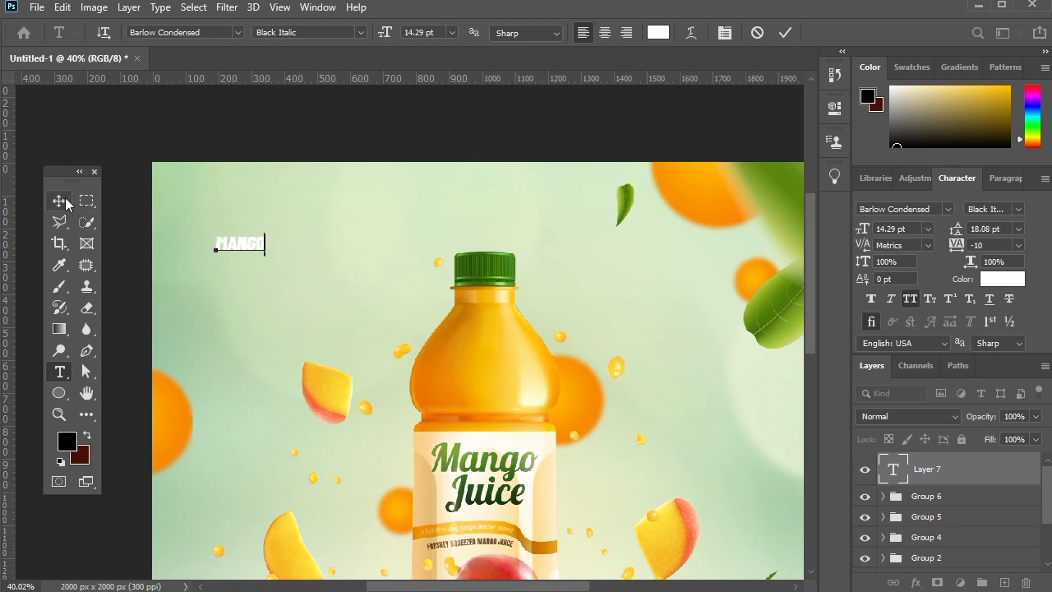
Scale the MANGO text up to about 257%.
scroll(246, 248, "up", 4)
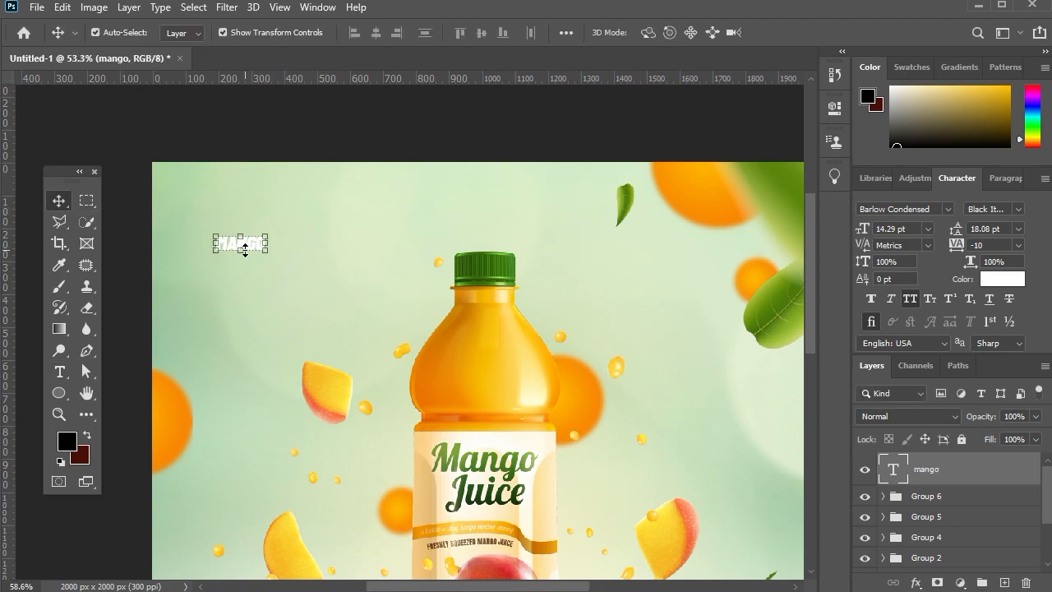
scroll(246, 248, "up", 1)
scroll(288, 259, "left", 1)
key("ctrl+t")
left_click_drag(324, 274, 446, 361)
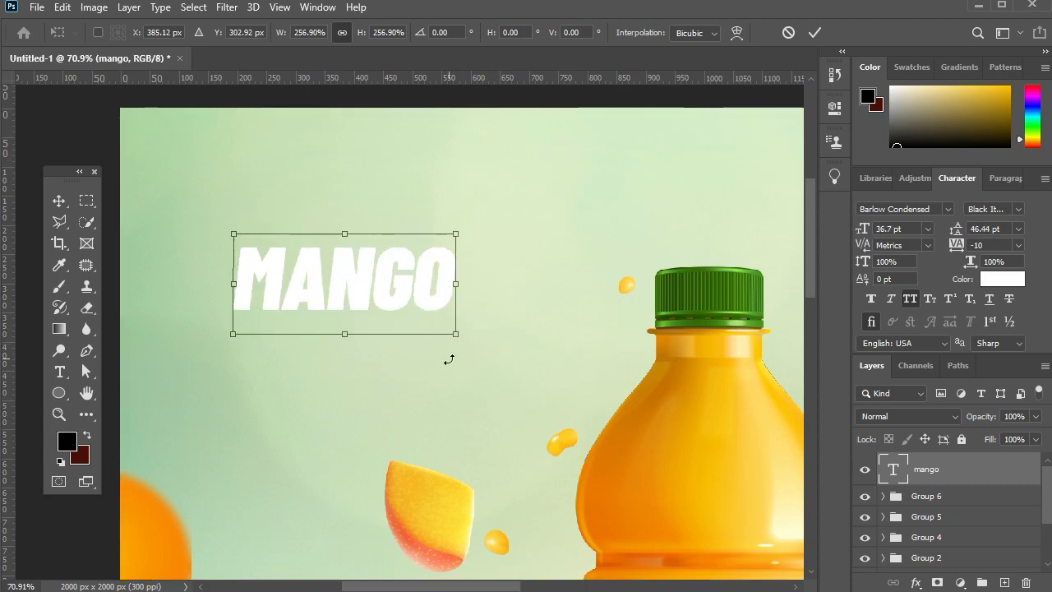
left_click(60, 201)
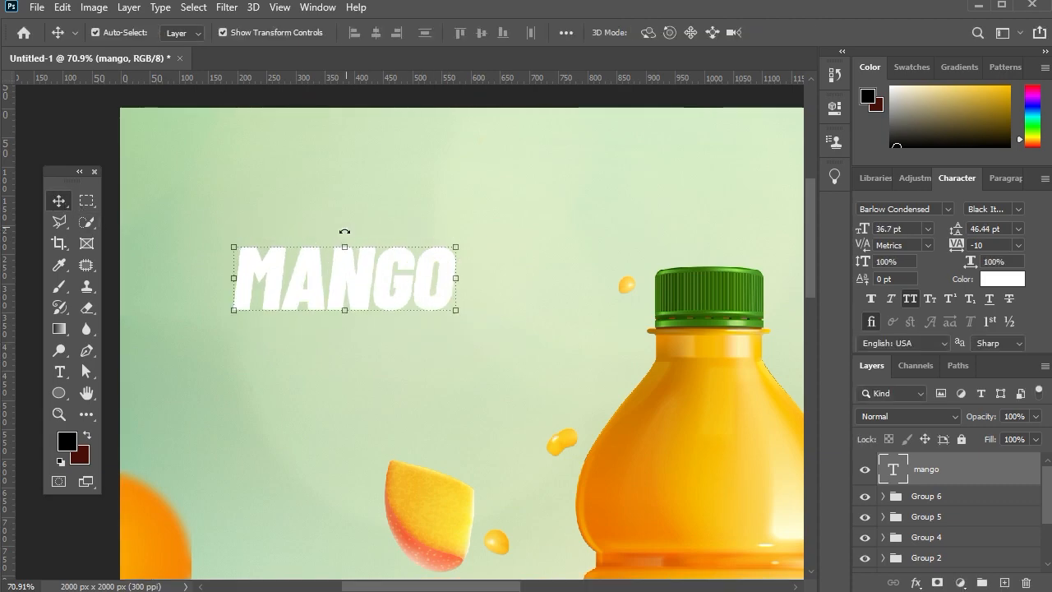
Set the MANGO text colour to a mango yellow sampled from the artwork.
scroll(374, 252, "down", 1)
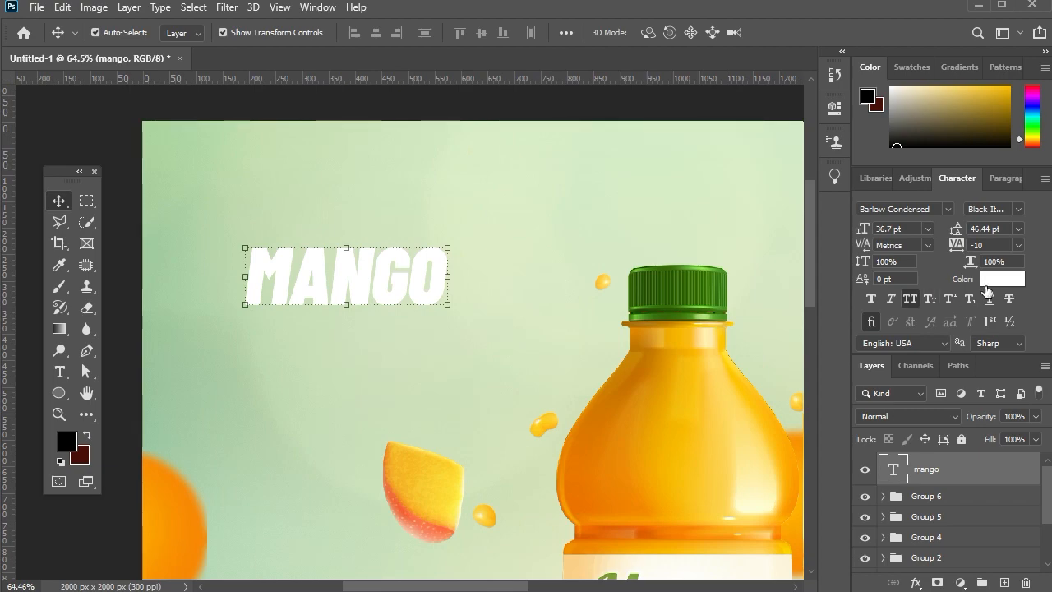
left_click(989, 281)
left_click_drag(607, 211, 942, 177)
left_click(464, 469)
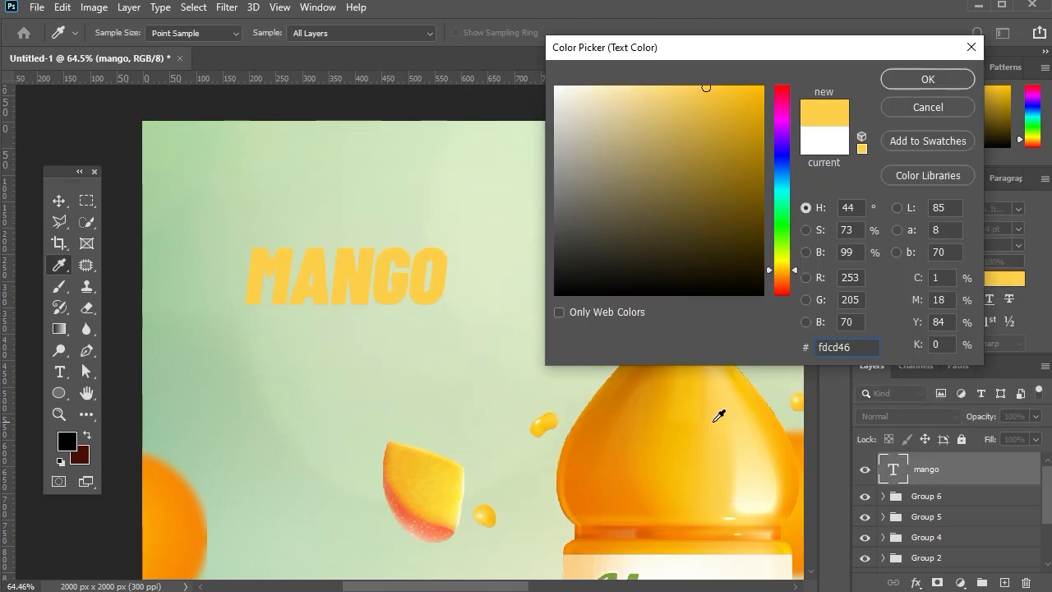
left_click(913, 82)
Add a 7 px outside stroke in pale yellow #fffcb1 to the MANGO text.
left_click(916, 582)
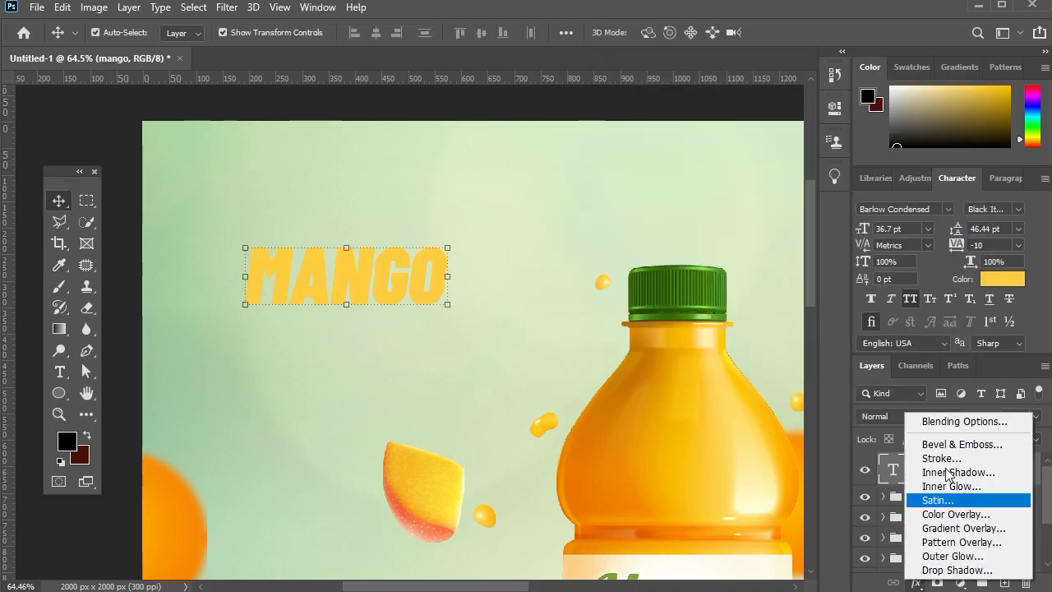
left_click(944, 461)
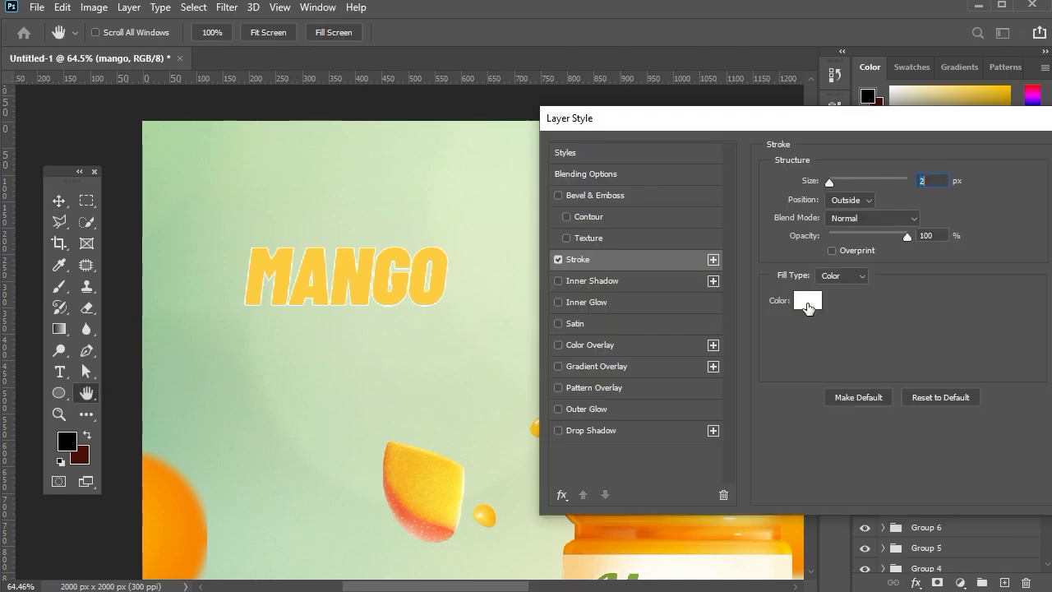
left_click(807, 303)
type("fff")
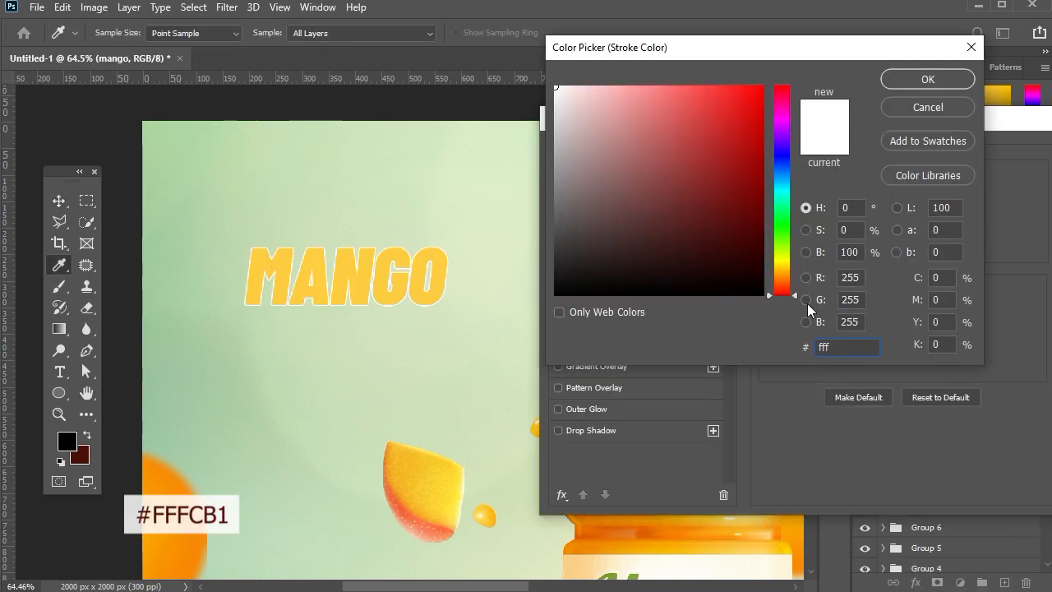
type("cb1")
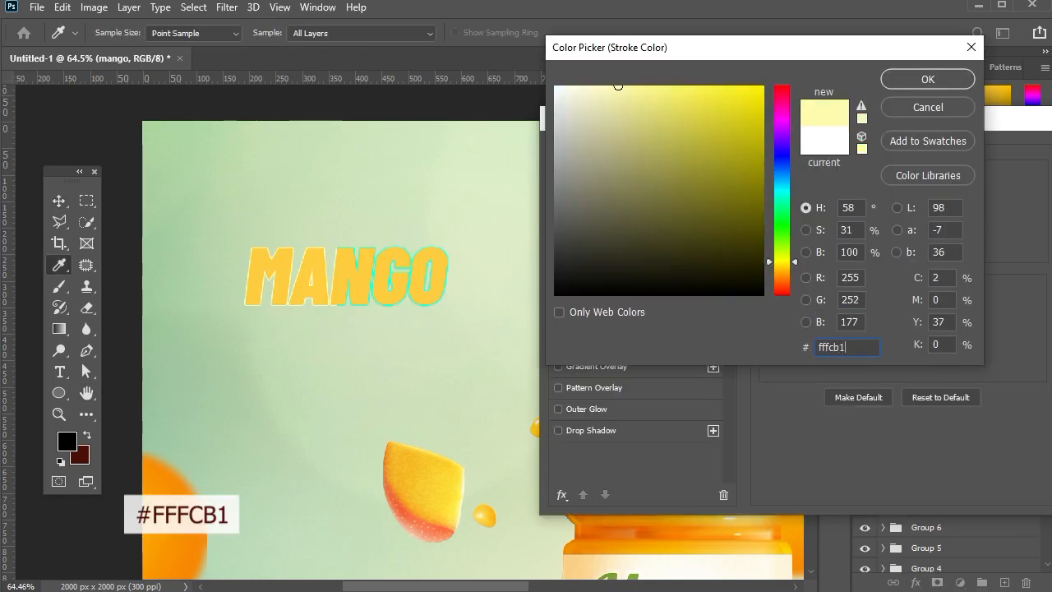
left_click(897, 80)
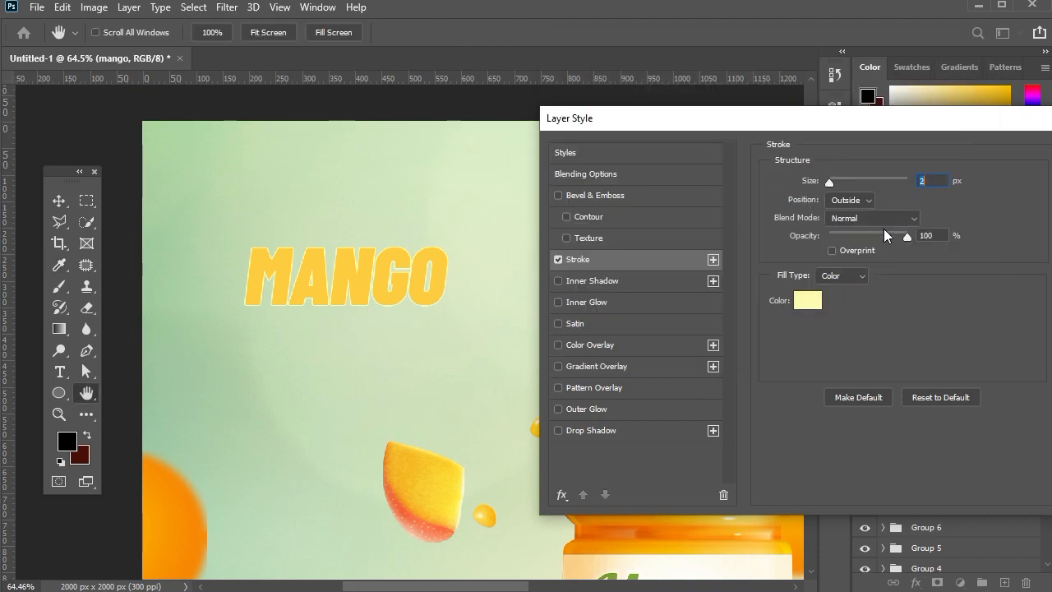
type("7")
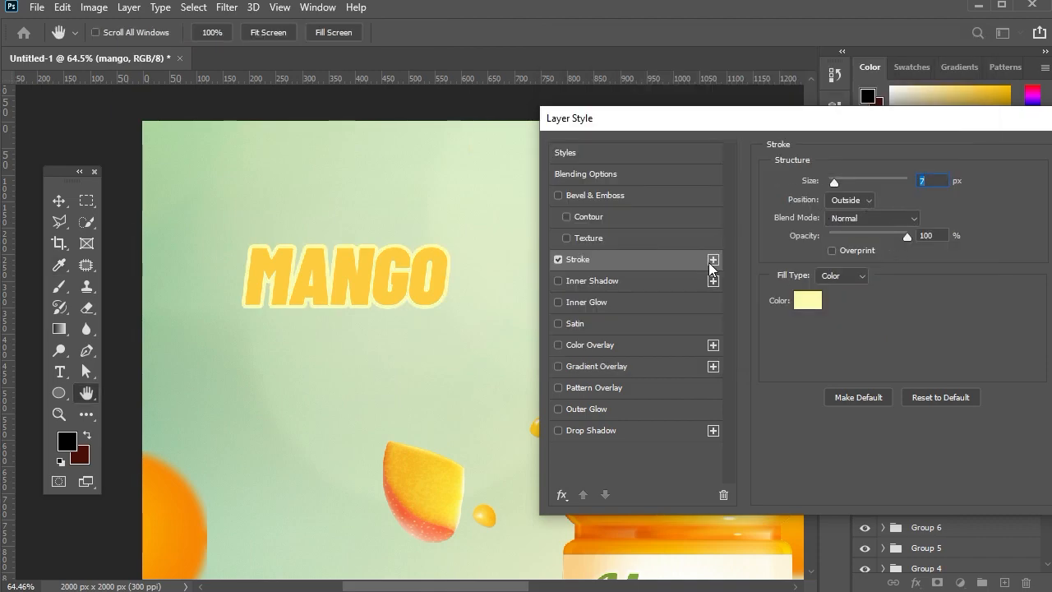
Add a second stroke to the MANGO text, positioned inside, 4 px wide and orange #ec5b1d, and apply the layer style.
left_click(850, 201)
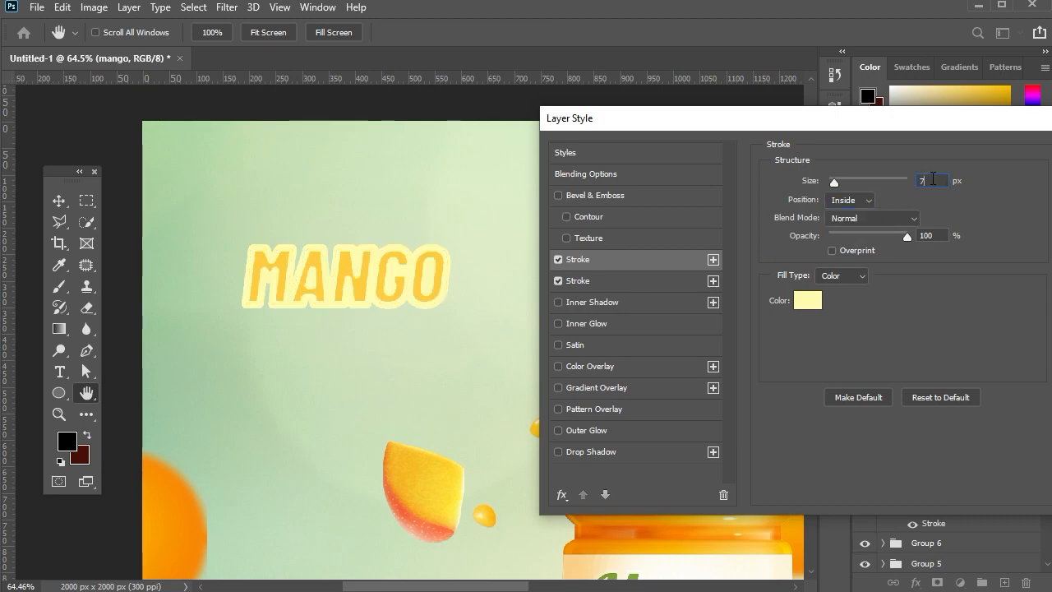
left_click(808, 300)
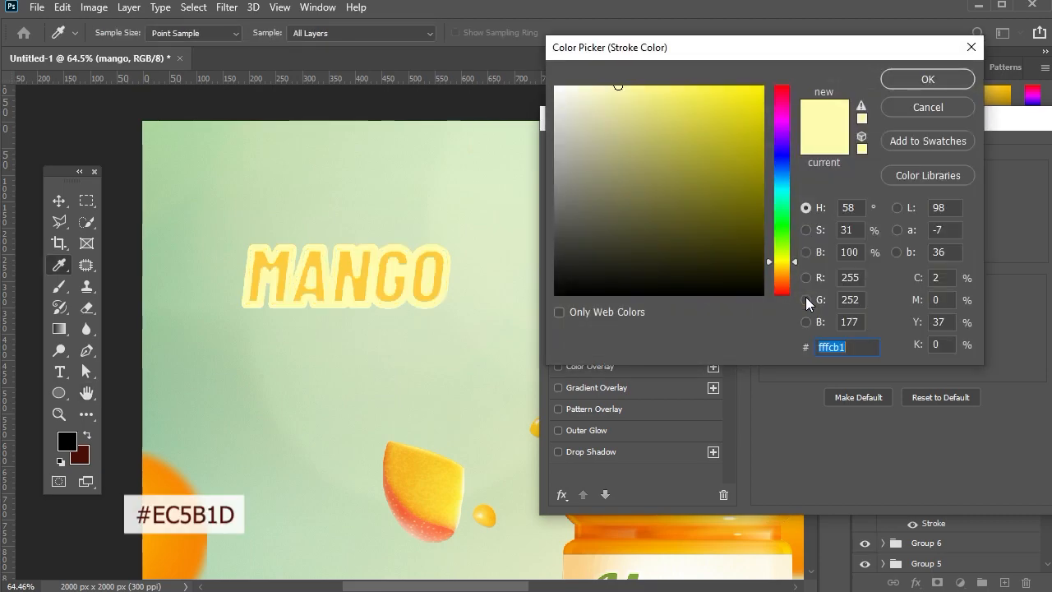
type("ec5")
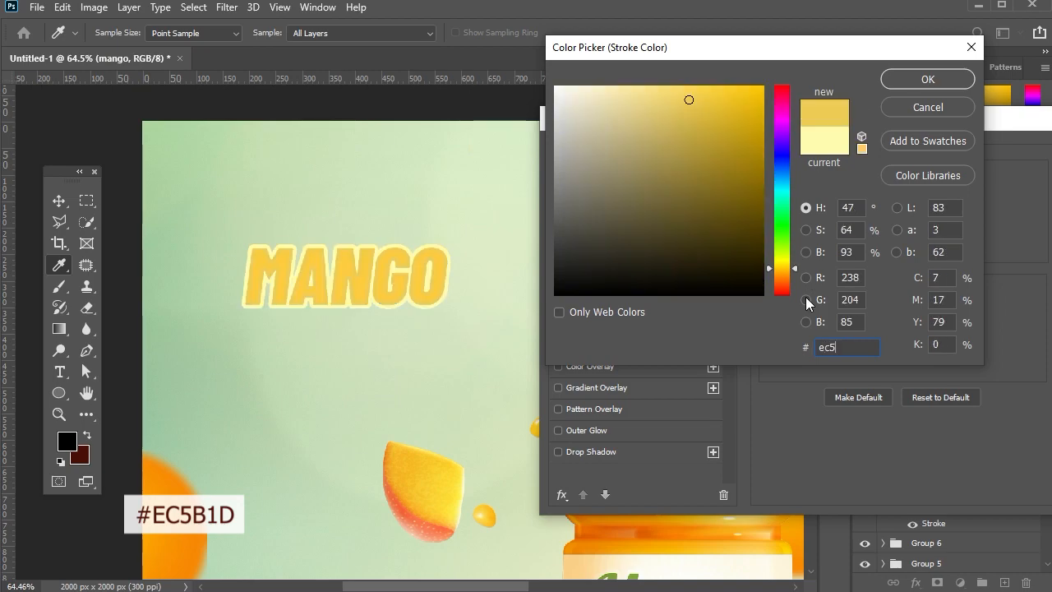
type("b1d")
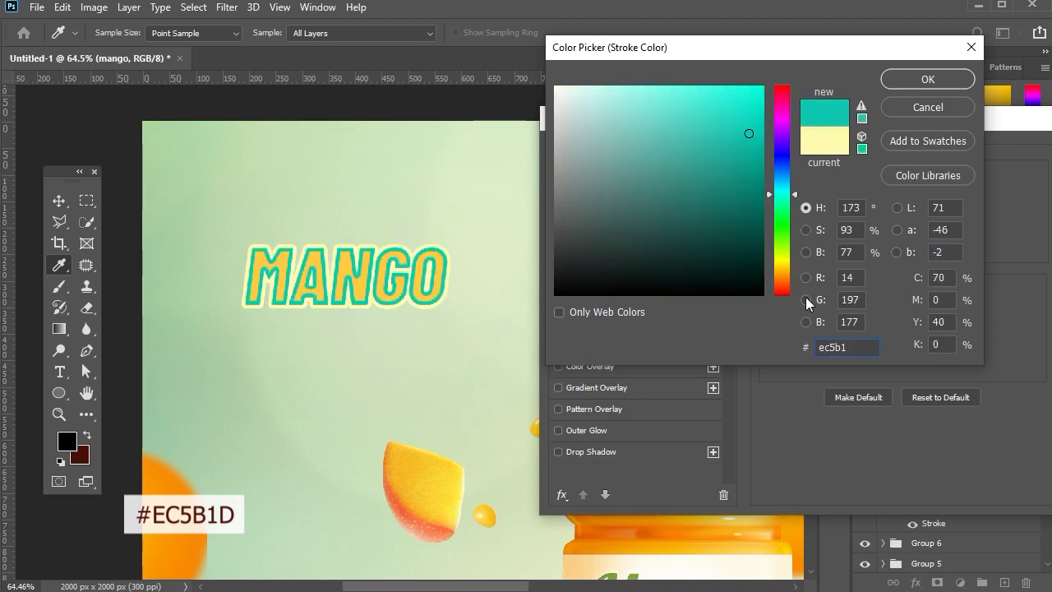
left_click(924, 80)
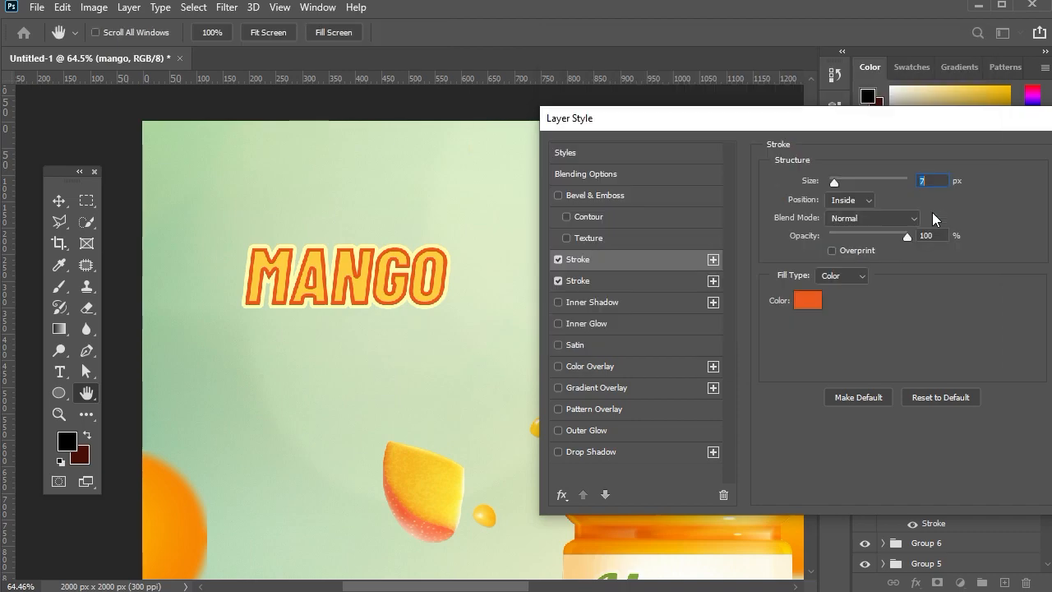
key("Down")
key("Down")
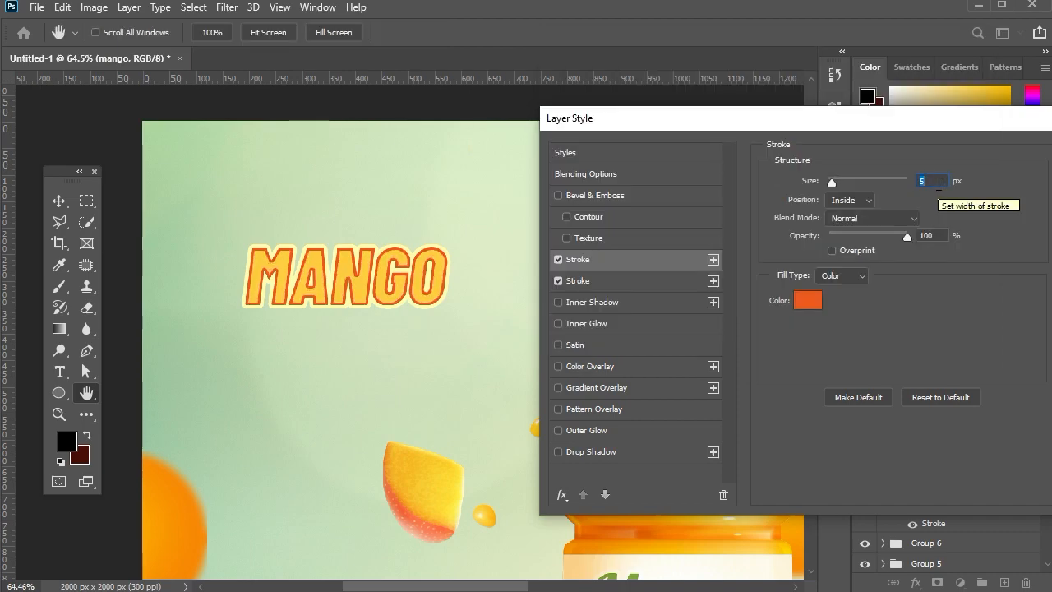
key("Down")
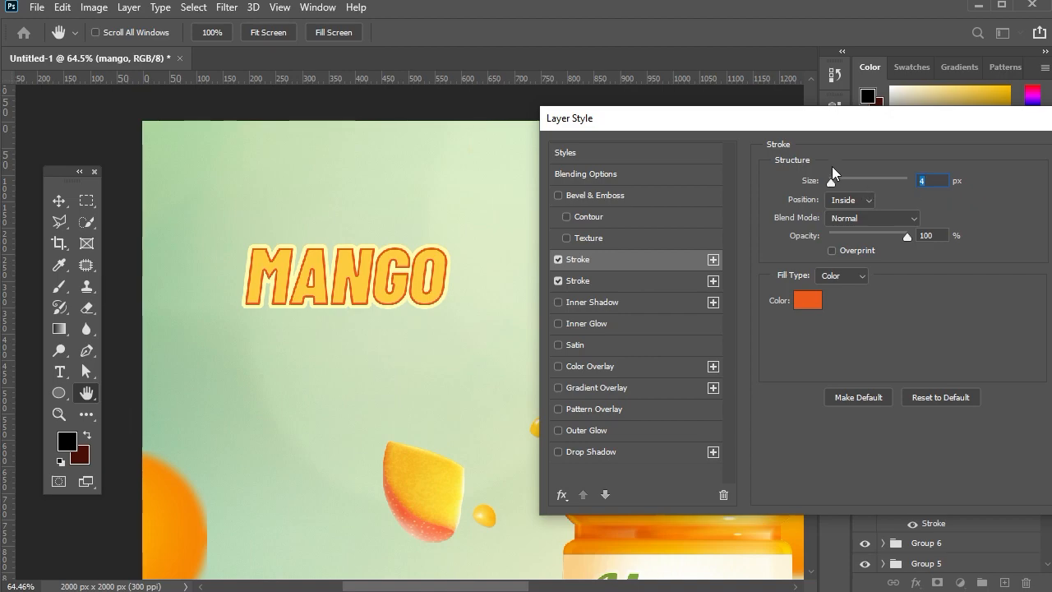
left_click_drag(832, 123, 680, 144)
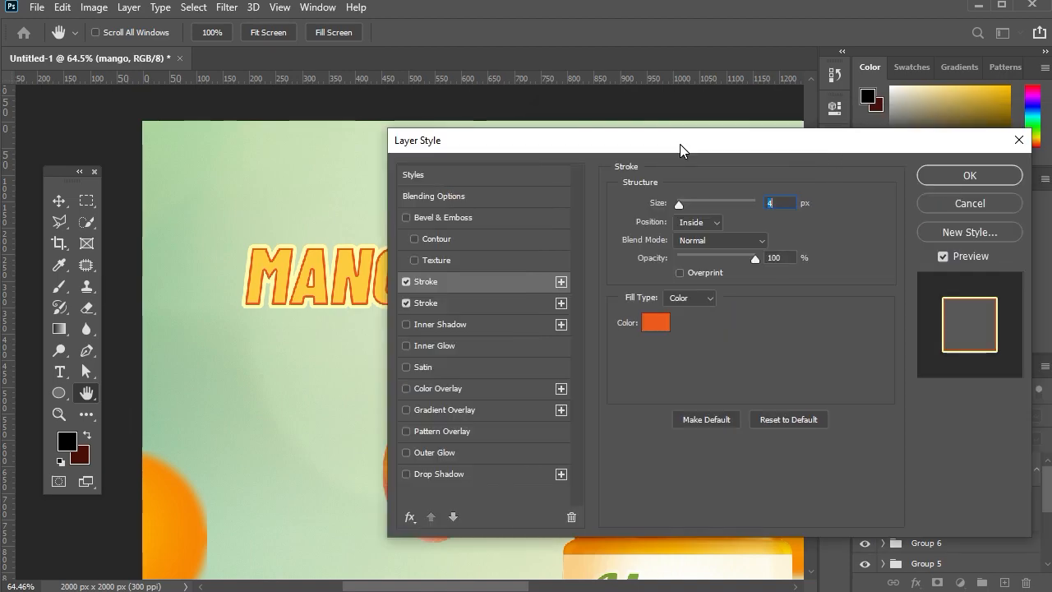
left_click(937, 176)
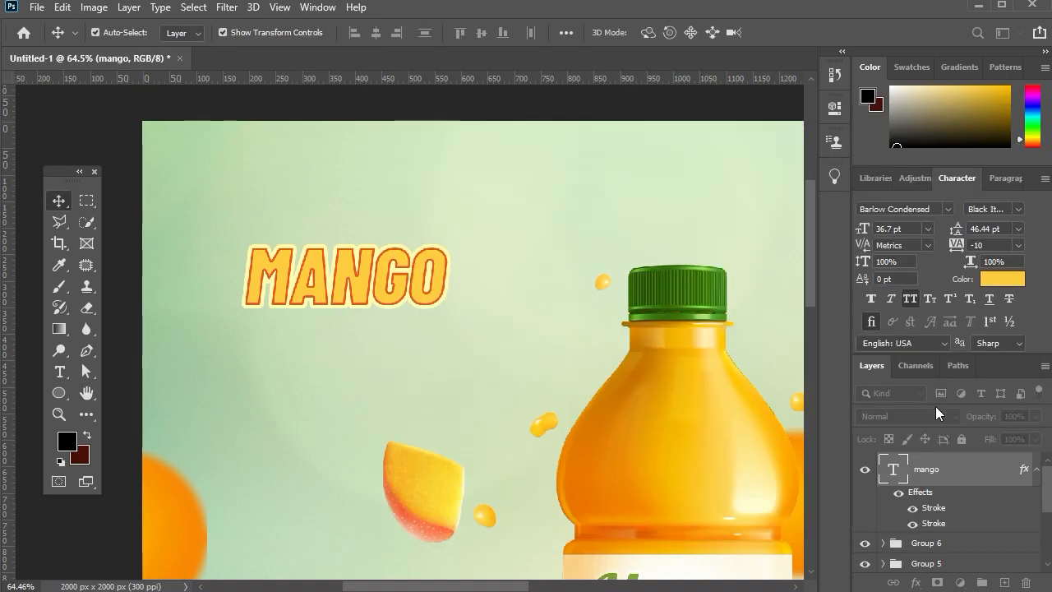
Turn off All Caps for the mango text and scale it up to about 42.77 pt.
left_click(910, 299)
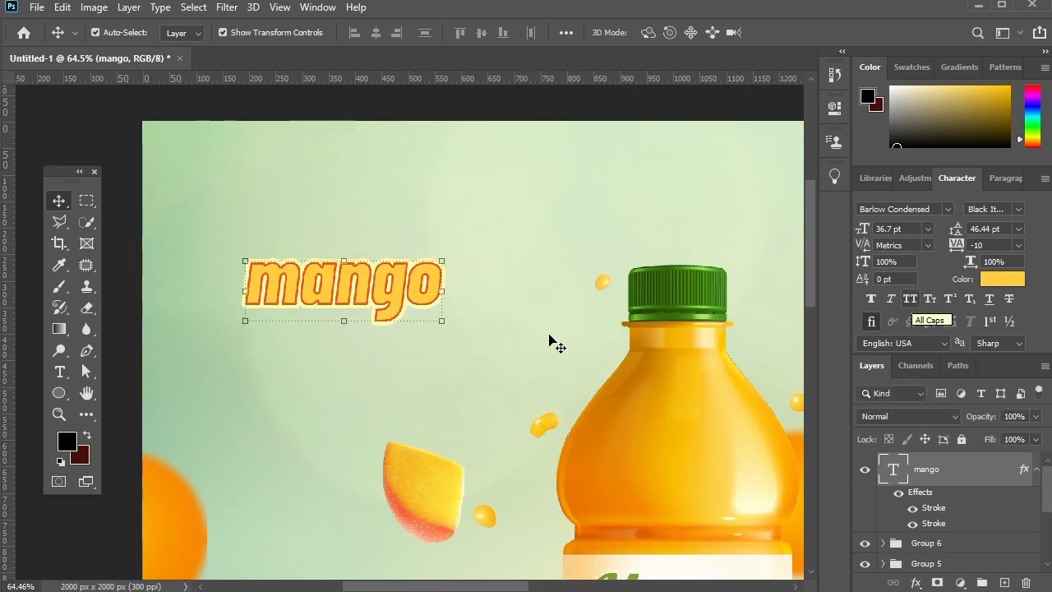
left_click_drag(442, 261, 475, 215)
key("Return")
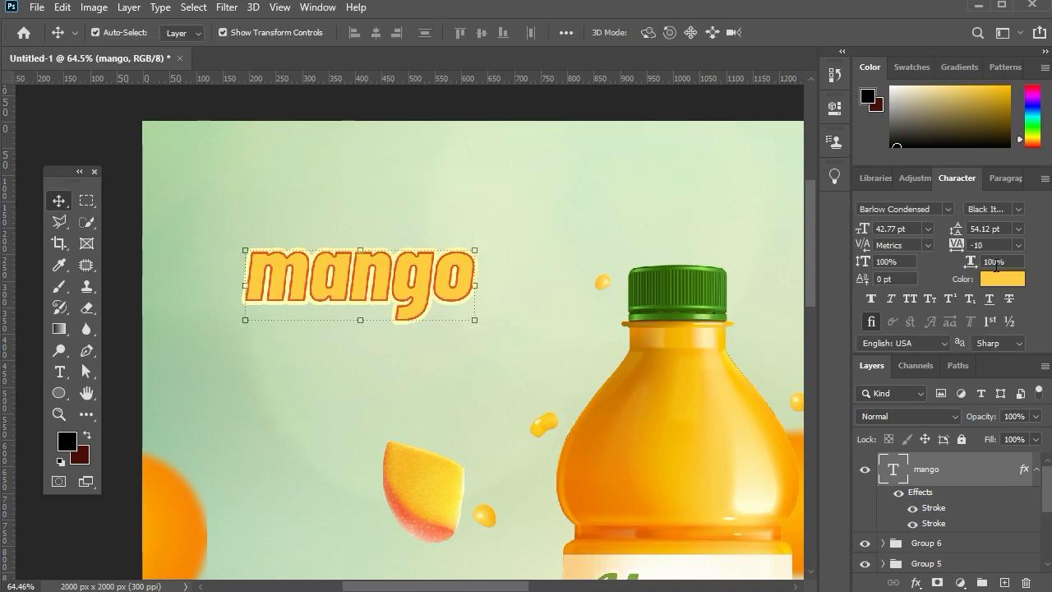
Set the mango text's tracking to 0 and move the text up slightly.
left_click(1018, 245)
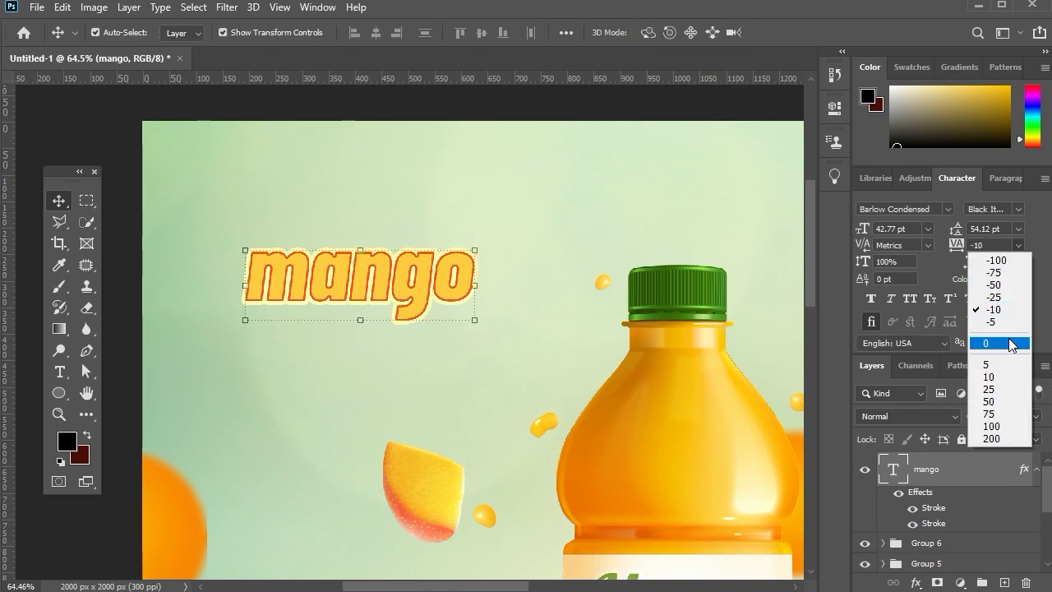
left_click(700, 360)
key("Up")
key("Up")
key("Up")
key("Up")
key("Up")
key("Up")
key("Up")
key("Up")
key("Up")
key("Up")
key("Up")
key("Up")
key("Up")
key("Up")
key("Up")
key("Up")
key("Up")
key("Up")
key("Up")
key("Up")
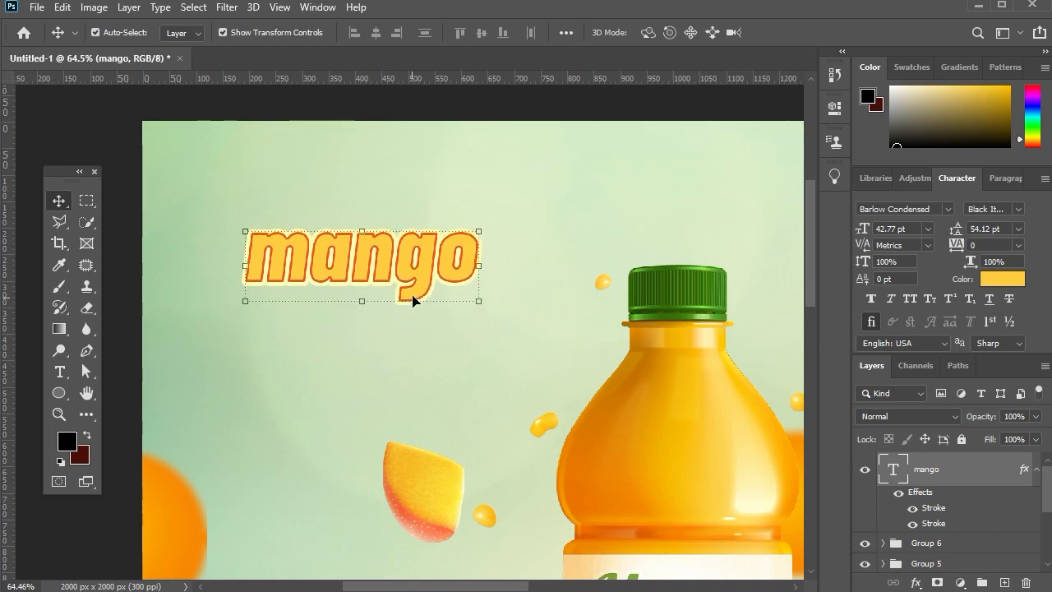
Duplicate the mango text below the original, replace its wording with JUICE, and make every letter except the J lowercase.
key("ctrl+j")
left_click_drag(414, 298, 413, 364)
double_click(410, 357)
key("ctrl+v")
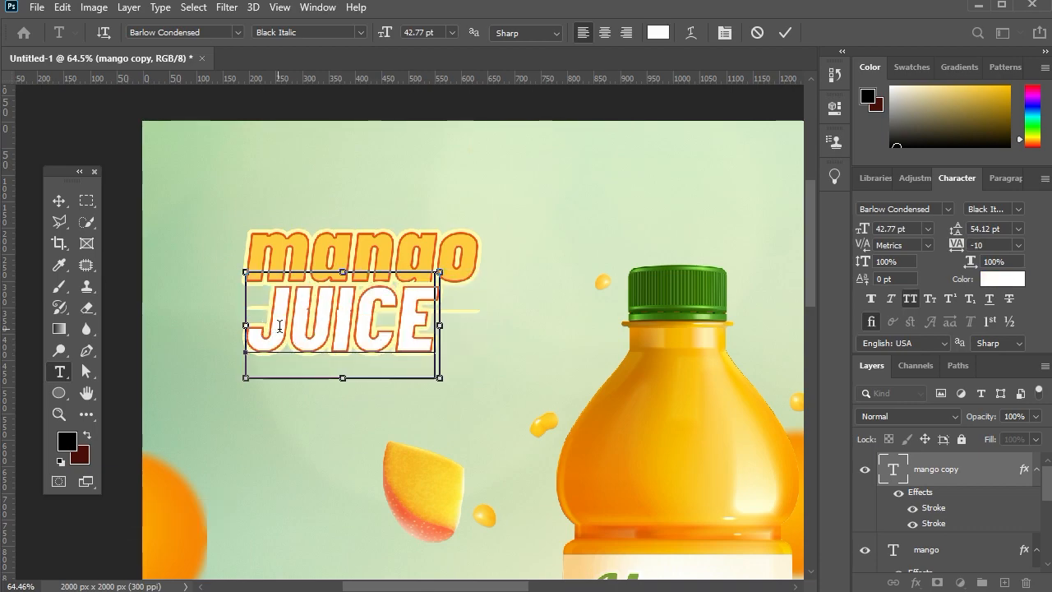
left_click_drag(280, 326, 554, 330)
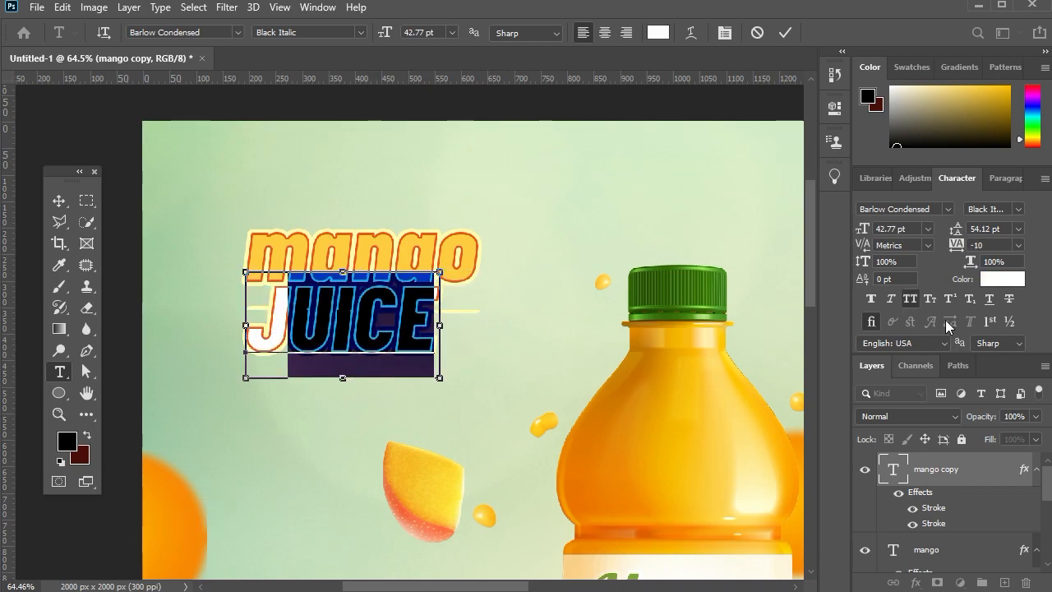
key("ctrl+shift+k")
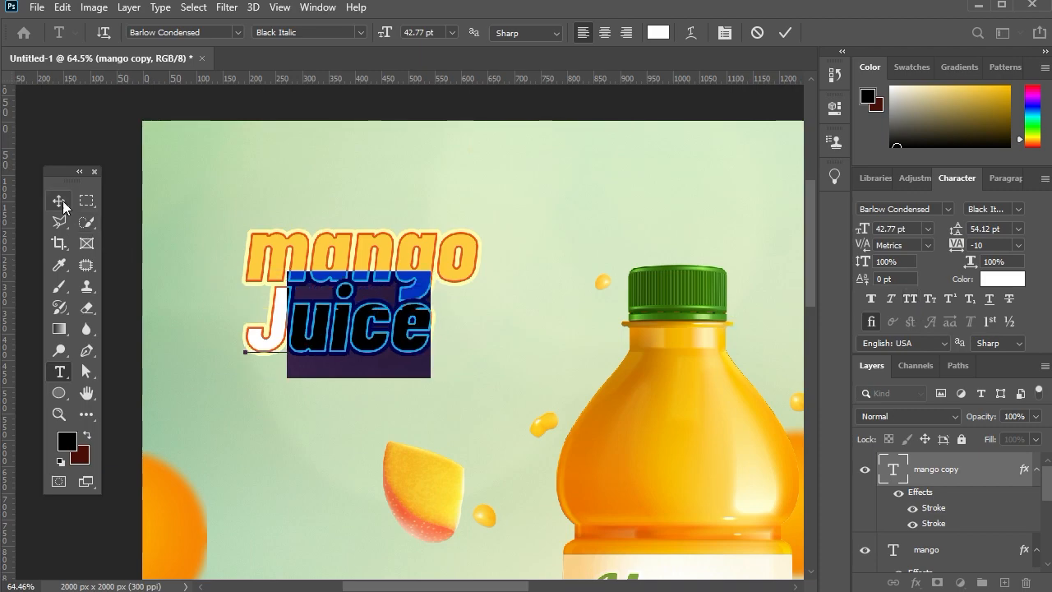
left_click(58, 200)
Capitalise only the first letter of the mango text by applying All Caps to it.
left_click(460, 255)
left_click(60, 371)
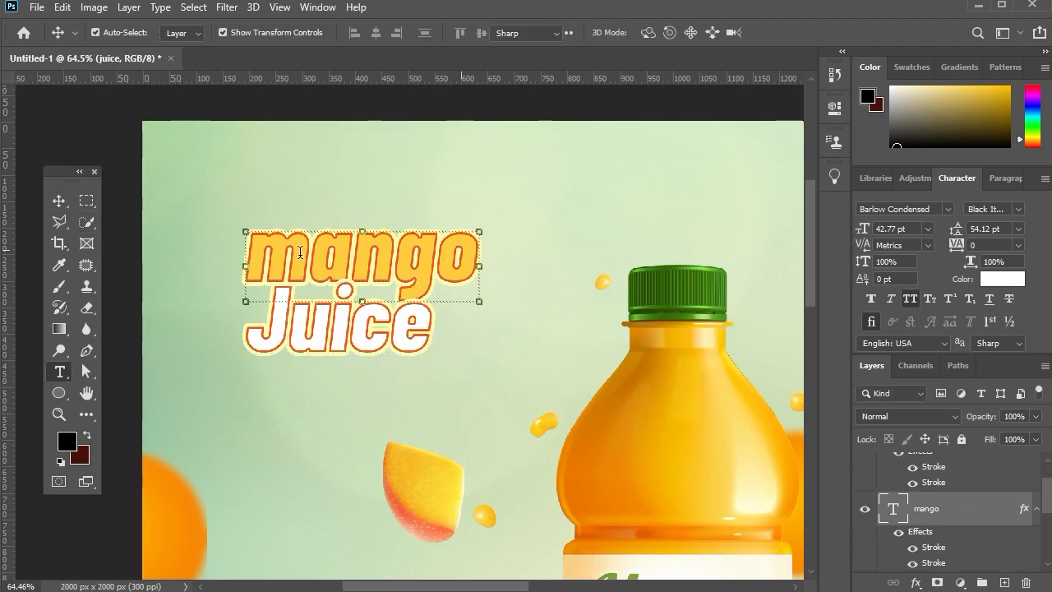
left_click_drag(248, 256, 303, 253)
left_click(910, 297)
left_click(59, 201)
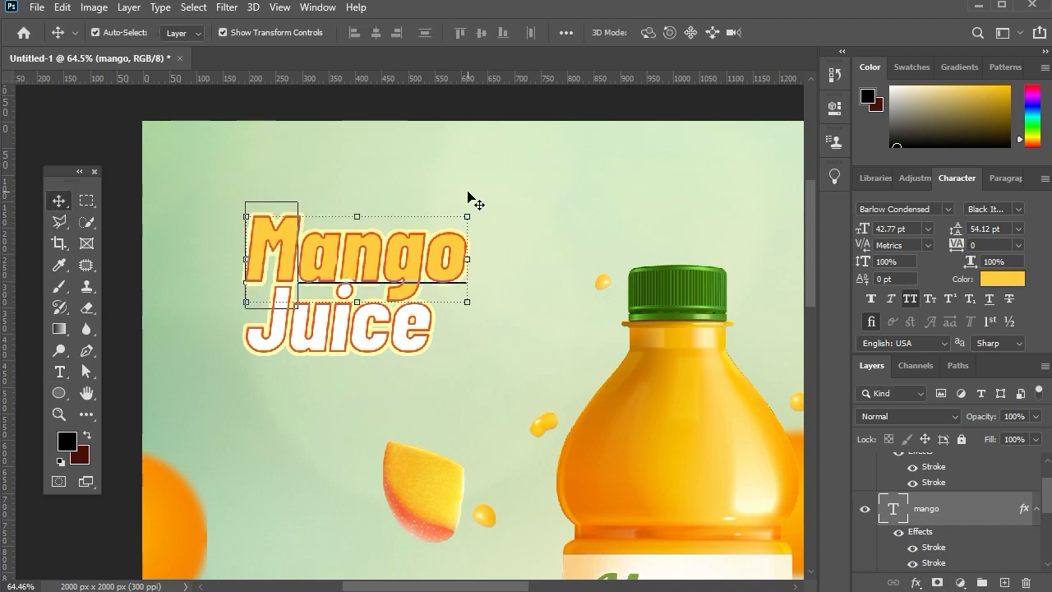
Shift the Juice text slightly down and right, and recolour it yellow #fdcc40 sampled from the Mango text.
mouse_move(410, 336)
left_mouse_down()
mouse_move(431, 350)
mouse_move(423, 345)
left_mouse_up()
left_click(992, 280)
left_click(364, 271)
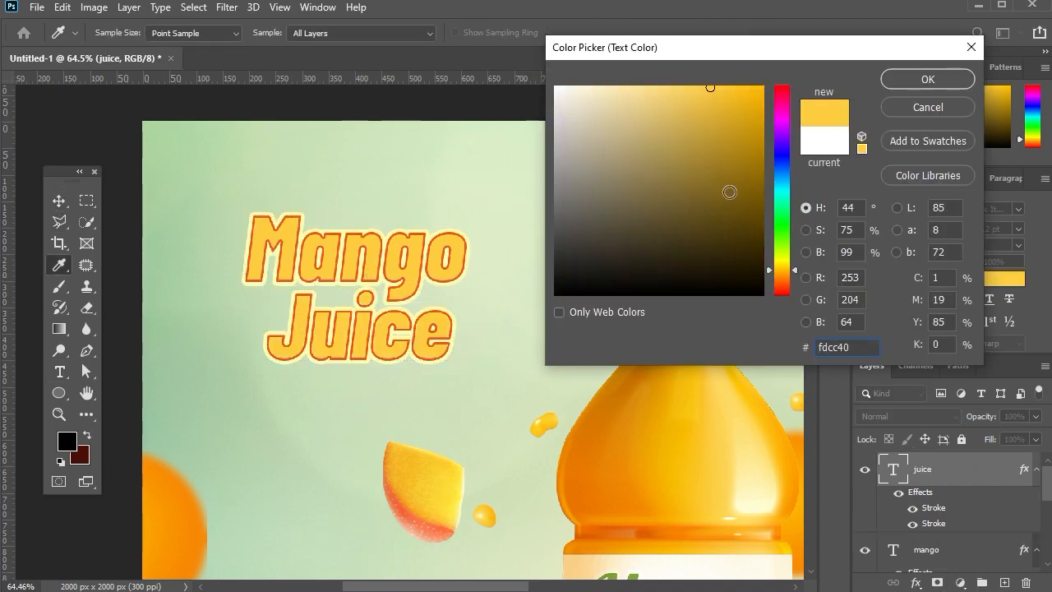
left_click(902, 85)
left_click(571, 201)
Nudge the Juice text slightly up and left to sit closer under Mango.
scroll(570, 200, "down", 7)
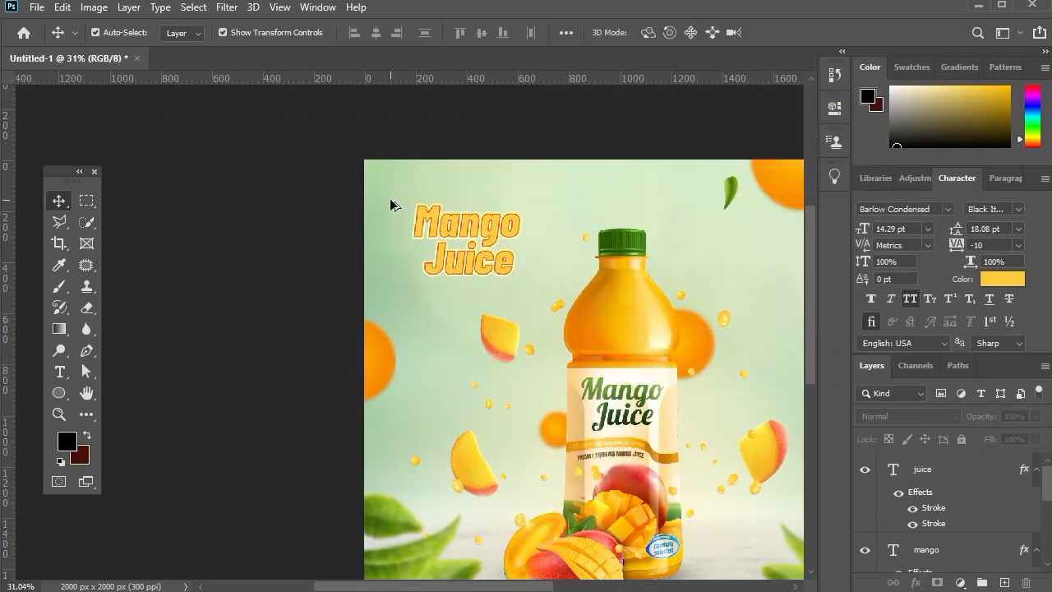
scroll(391, 201, "up", 8)
scroll(540, 317, "up", 1)
left_click_drag(570, 336, 562, 331)
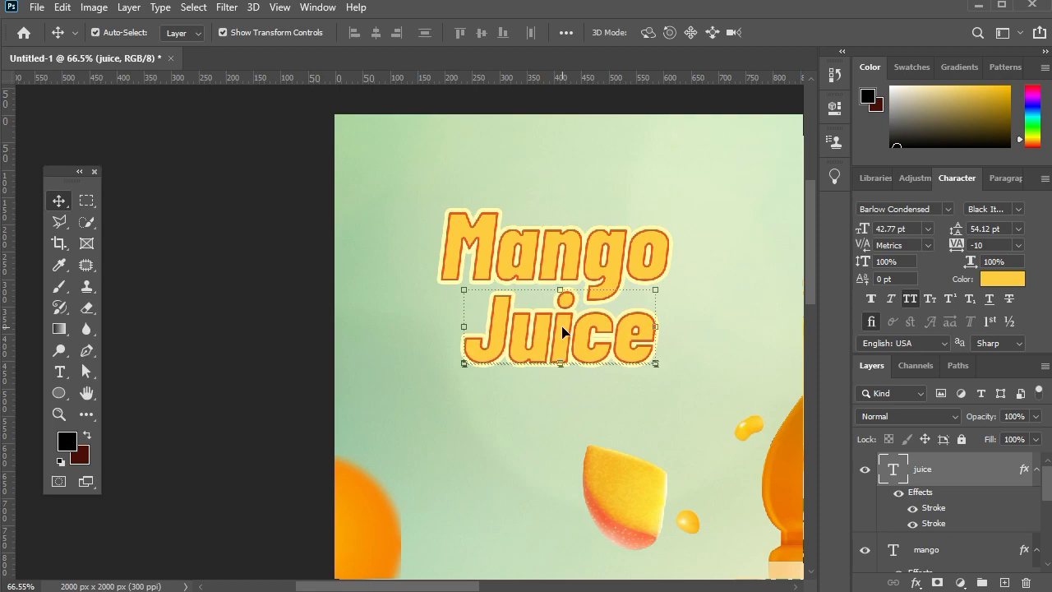
Scale the Mango and Juice texts together to about 109.47%, shift them slightly right and clear the selection.
left_click(657, 279, "shift")
left_click_drag(668, 364, 692, 375)
scroll(550, 286, "down", 4)
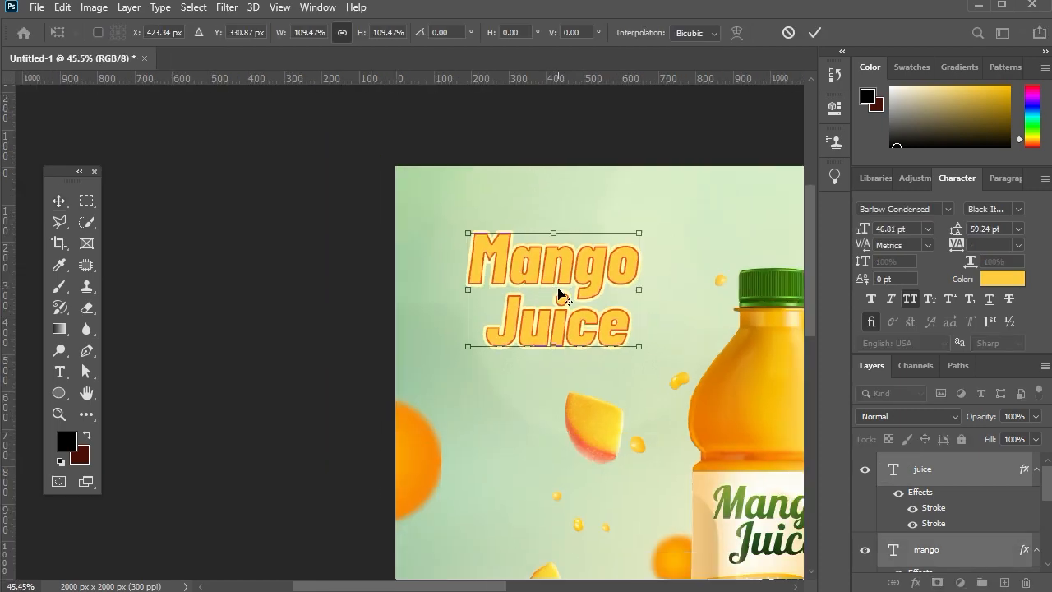
scroll(559, 293, "down", 2)
key("Return")
left_click_drag(587, 300, 599, 300)
scroll(599, 304, "right", 6)
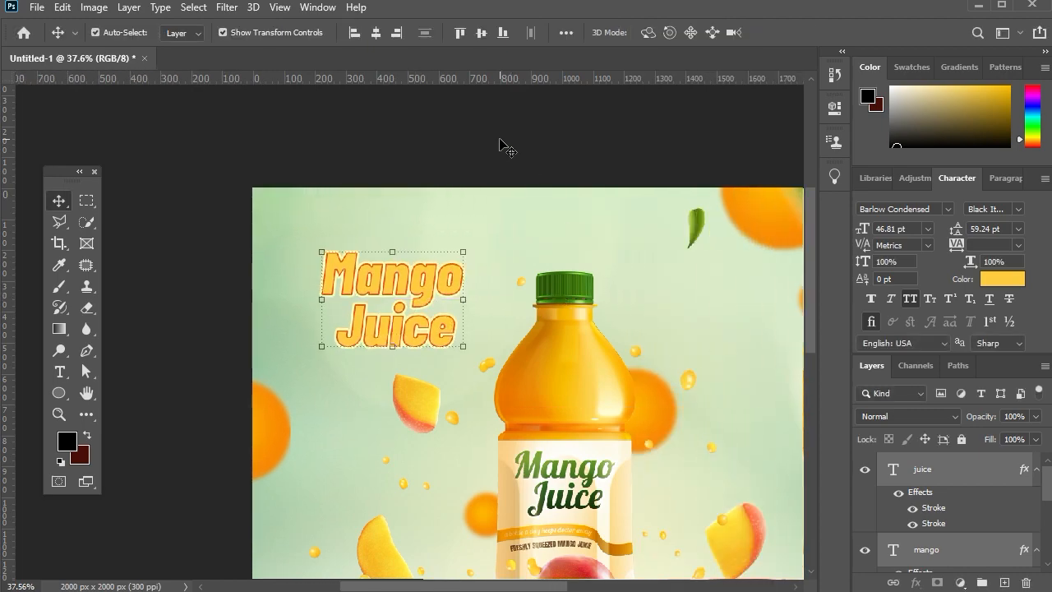
left_click(500, 144)
Change the Mango text's font to Another day in Paradise and apply faux bold.
scroll(375, 232, "up", 5)
left_click_drag(376, 304, 366, 170)
left_click(383, 175)
left_click(946, 210)
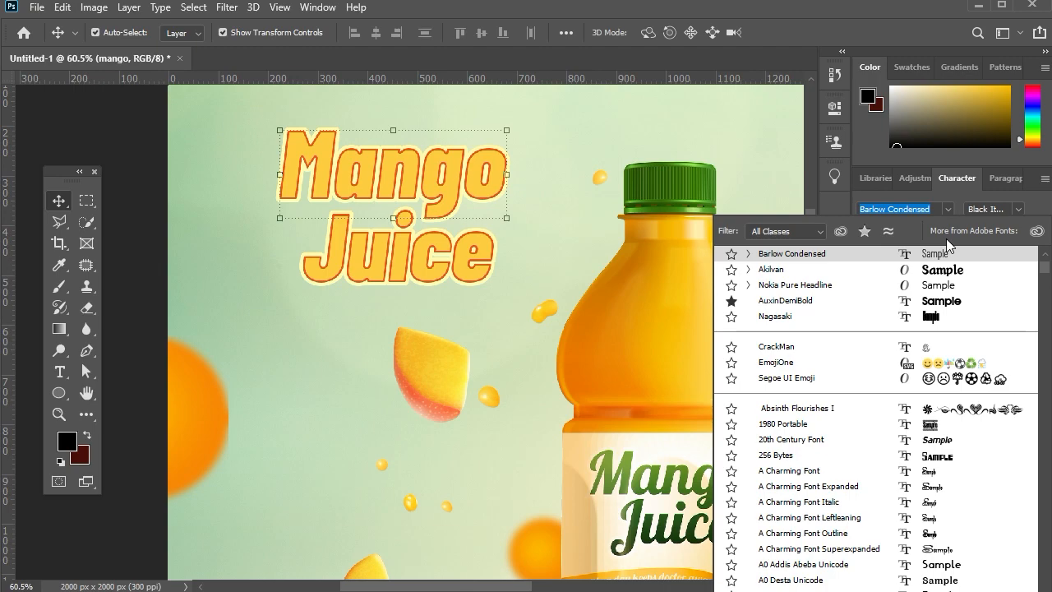
scroll(948, 261, "up", 3)
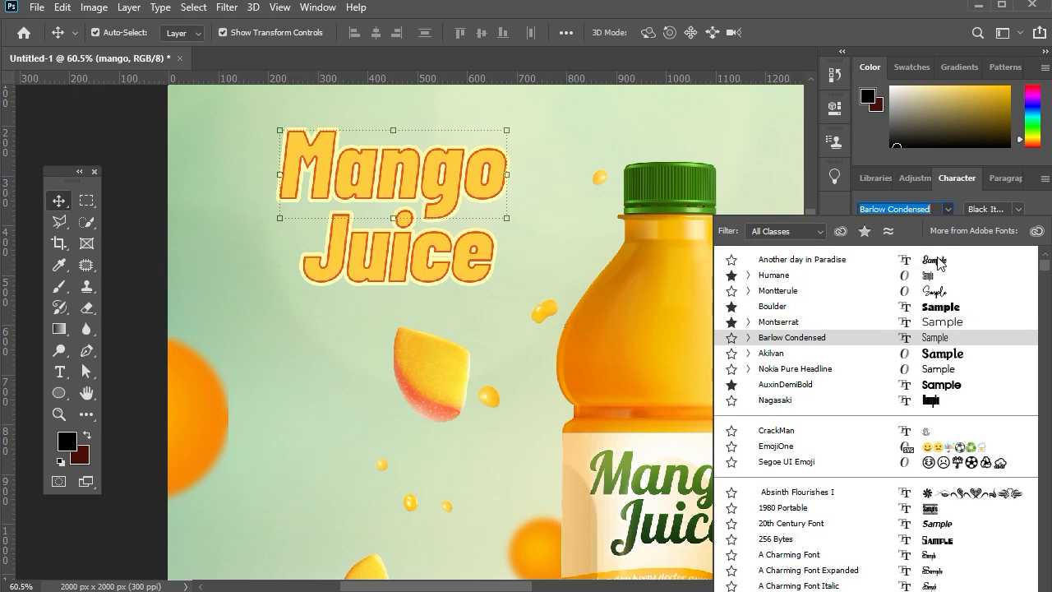
left_click(786, 264)
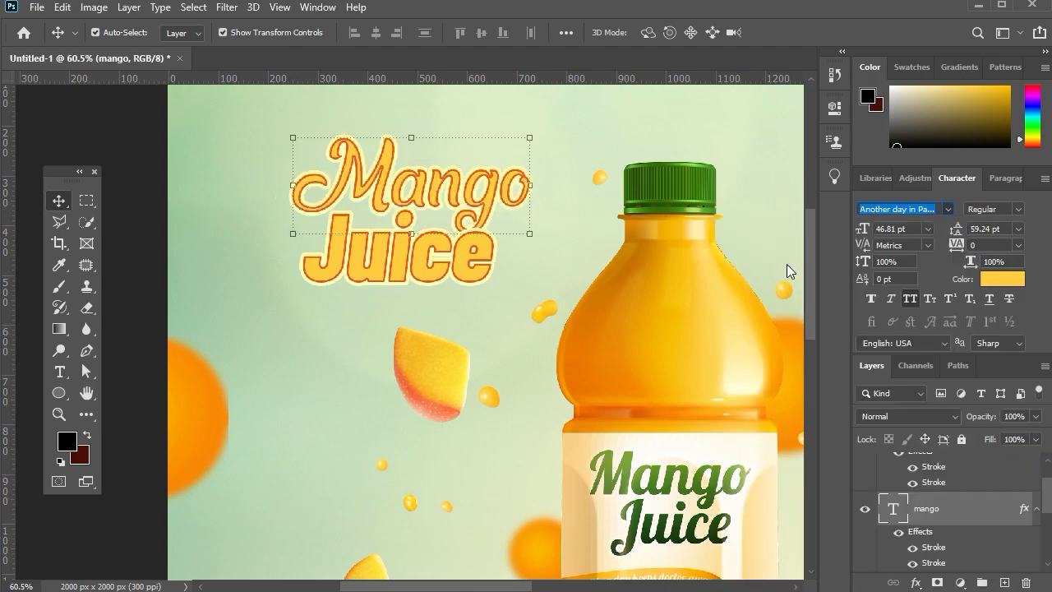
left_click(871, 299)
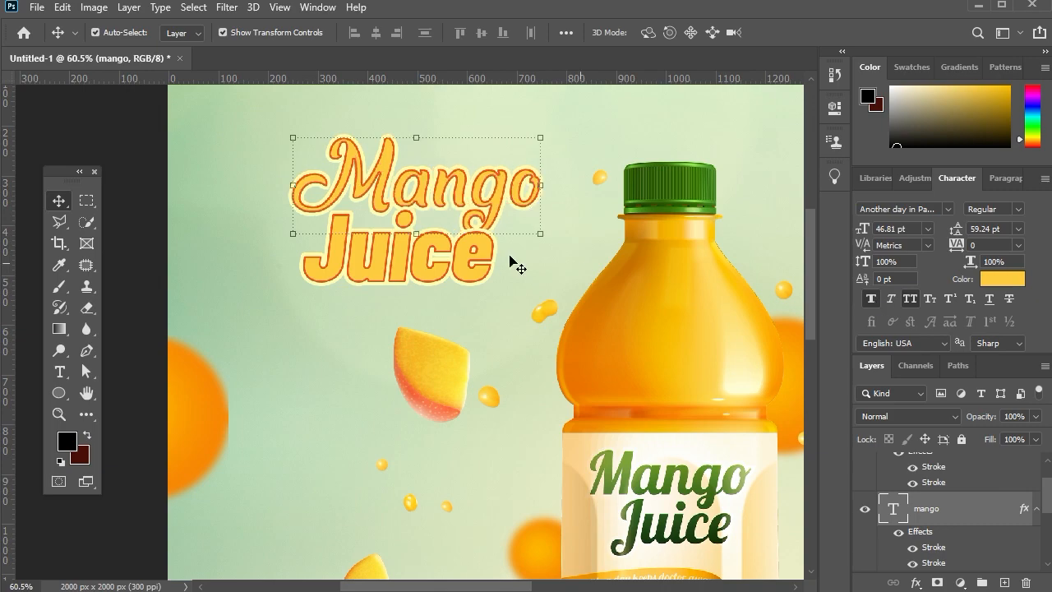
Change the Juice text's font to Another day in Paradise.
left_click_drag(485, 275, 493, 278)
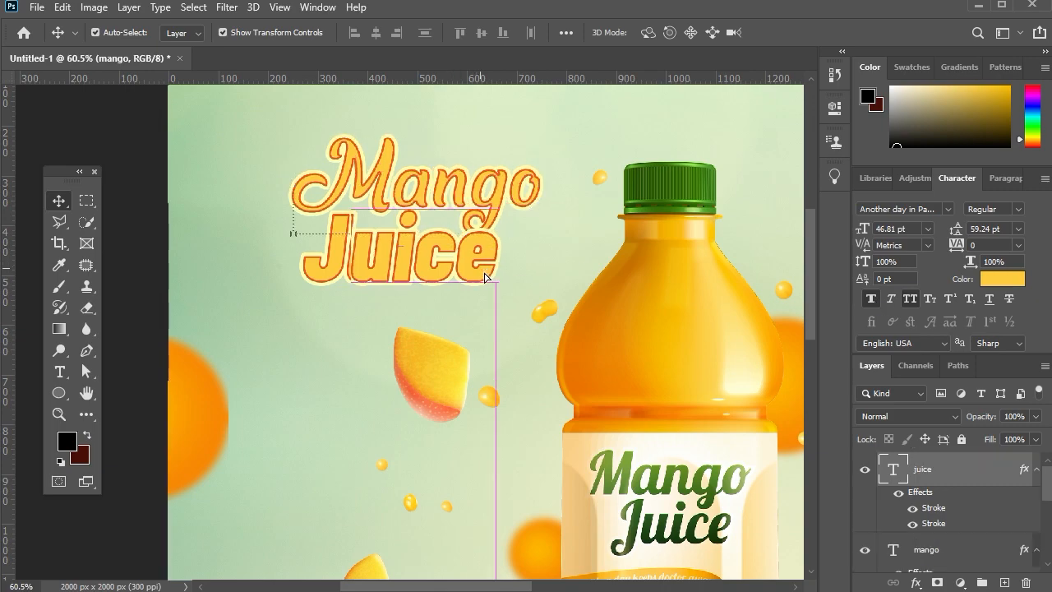
left_click(948, 209)
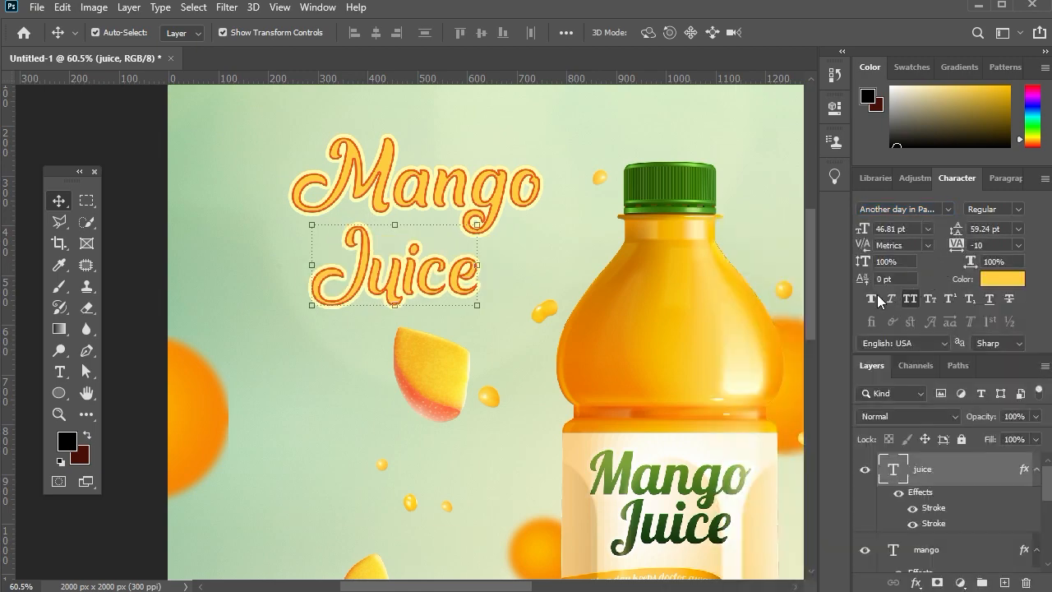
Apply faux bold to the Juice text, scale it to about 121.51%, and move it right beneath Mango.
left_click(874, 297)
key("ctrl+t")
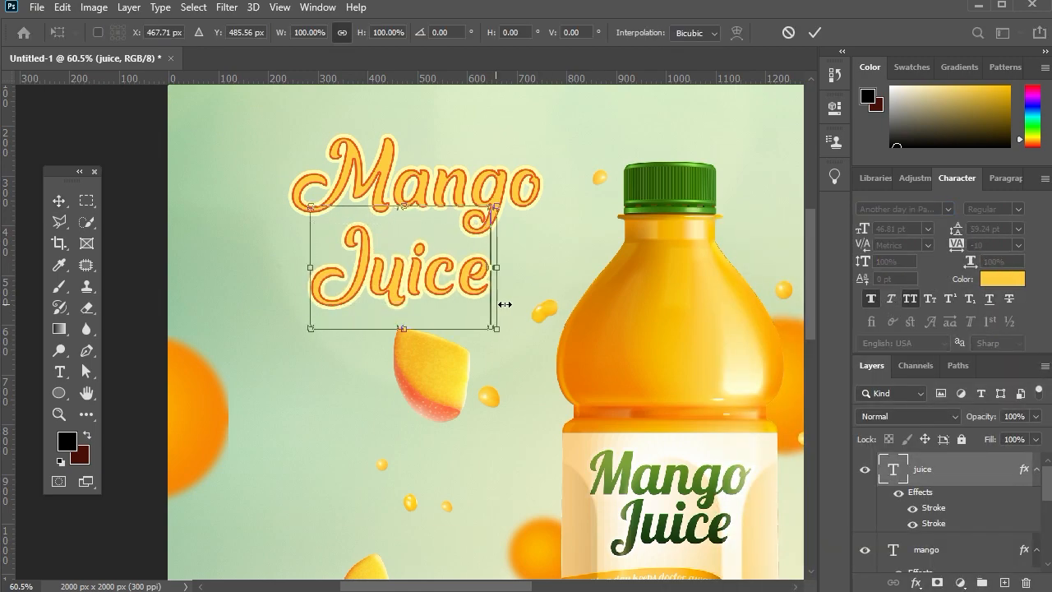
left_click_drag(504, 304, 526, 276)
left_click_drag(461, 276, 505, 278)
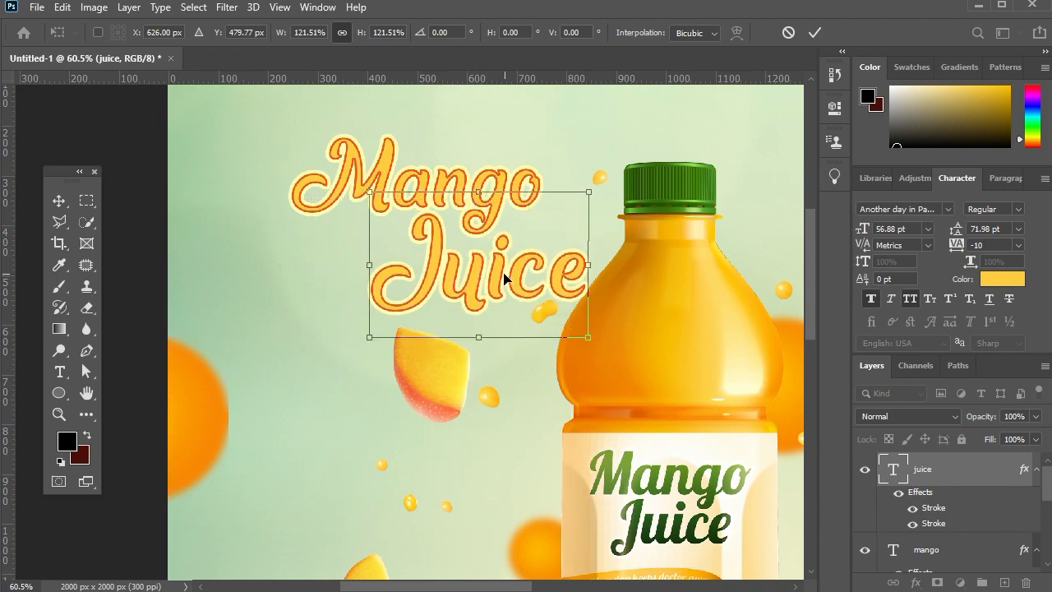
Nudge the enlarged Juice text slightly down and left and commit the transform.
key("Down")
key("Down")
key("Down")
key("Left")
key("Left")
key("Left")
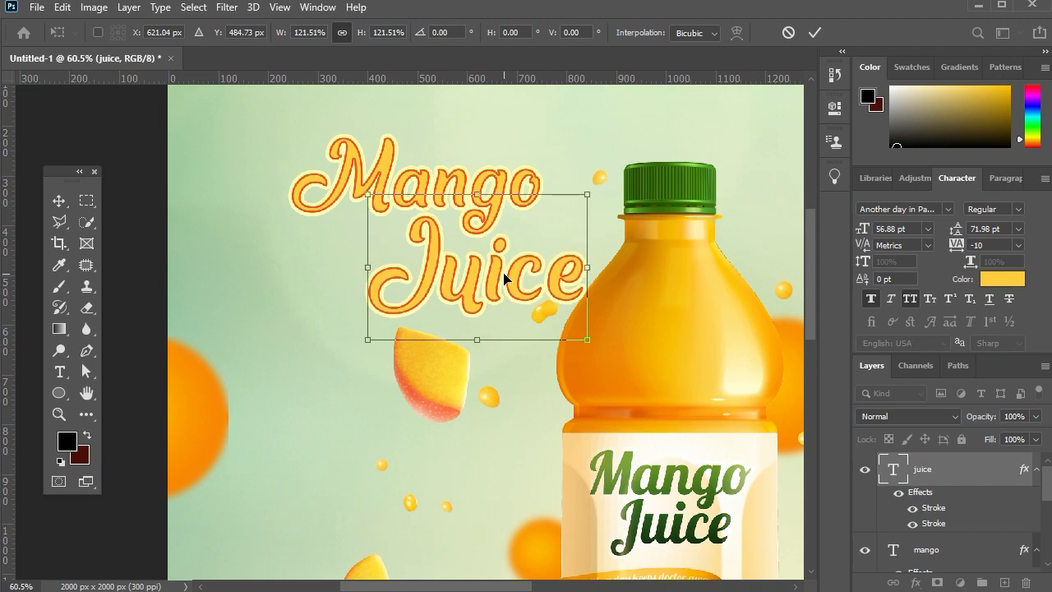
key("Left")
key("Left")
key("Return")
Move the Mango and Juice texts left together and enlarge Mango to about 54.47 pt.
left_click(508, 183, "shift")
left_click_drag(502, 182, 402, 176)
left_click(454, 169)
key("ctrl+t")
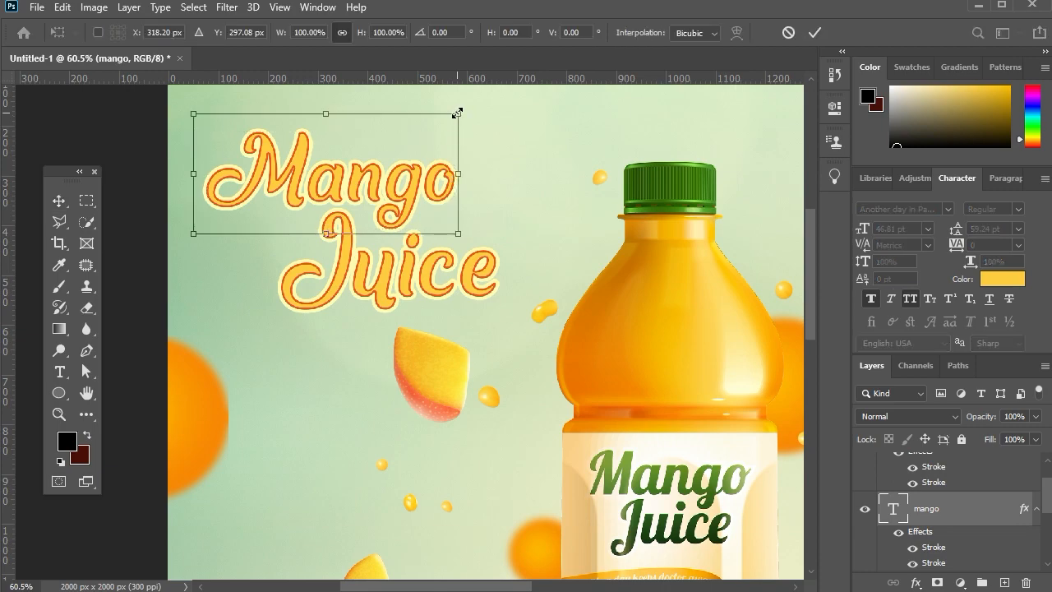
left_click_drag(458, 113, 509, 112)
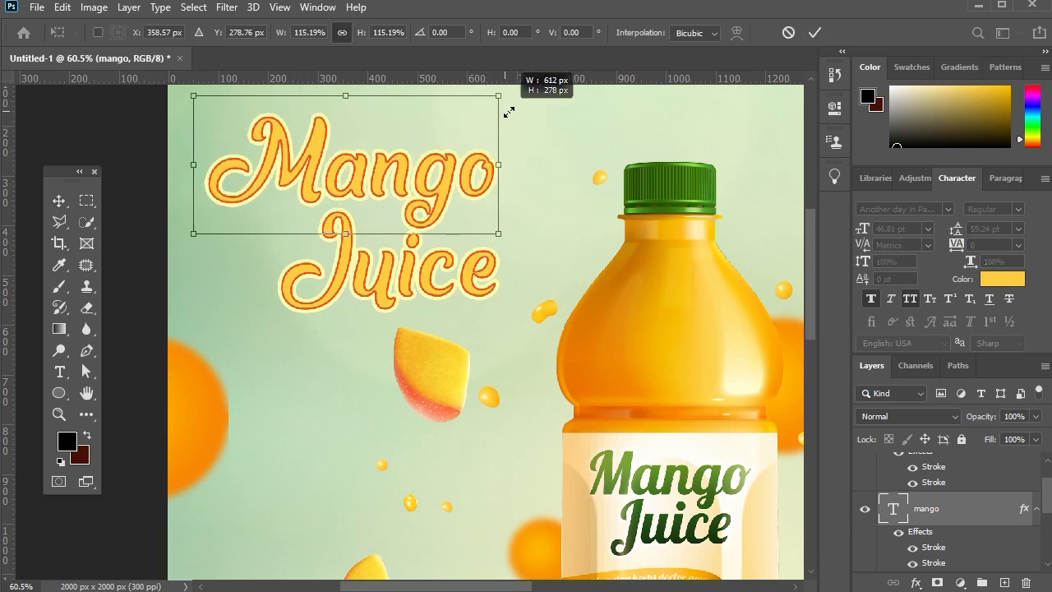
key("Return")
Shift Juice left beneath Mango, move both texts slightly right and down together, and clear the selection.
left_click_drag(338, 271, 287, 263)
left_click(453, 179, "shift")
left_click_drag(453, 179, 483, 191)
left_click(582, 136)
Add a Multiply drop shadow to the Mango text with 48% opacity, 9 px distance and 13 px size.
left_click(514, 179)
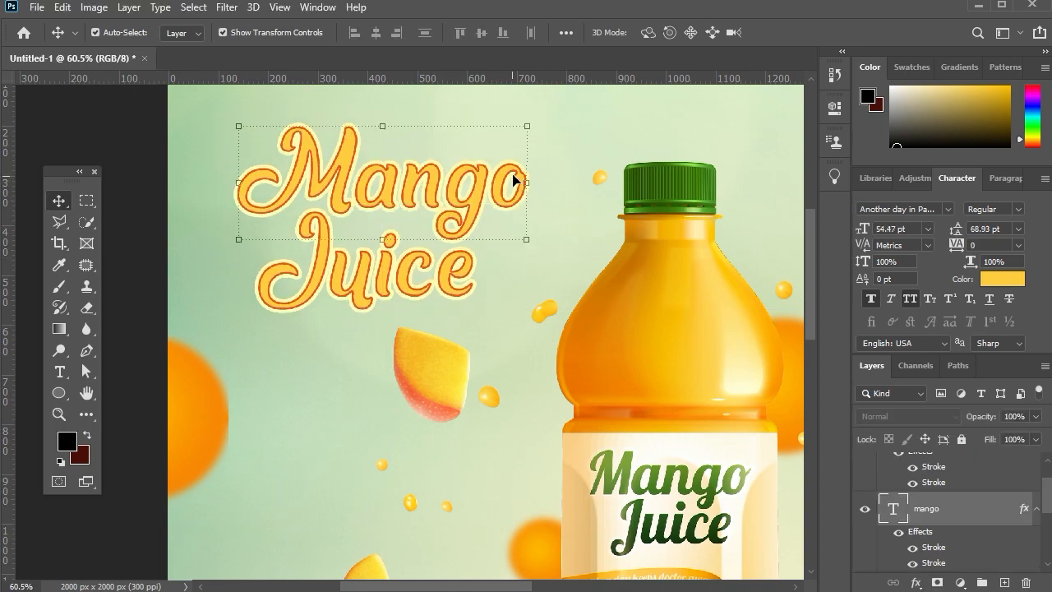
left_click(919, 581)
left_click(695, 472)
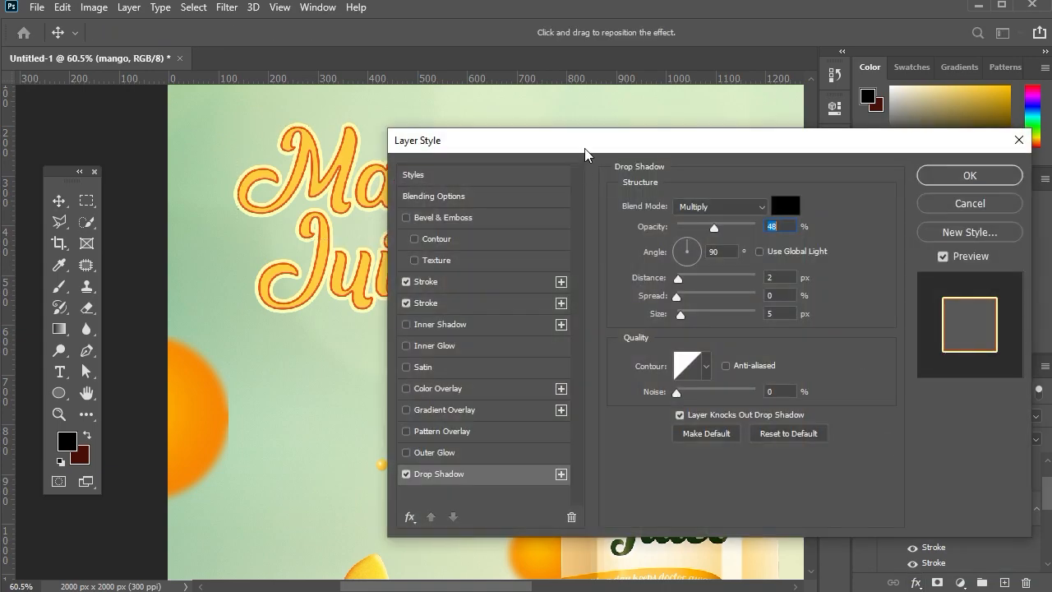
left_click_drag(584, 148, 798, 163)
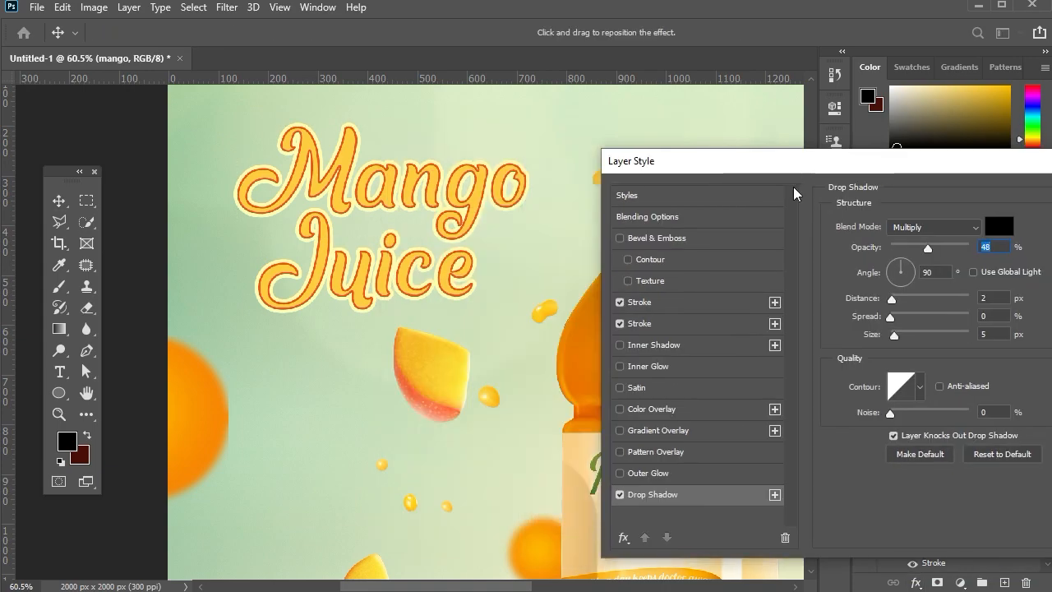
left_click_drag(908, 330, 899, 303)
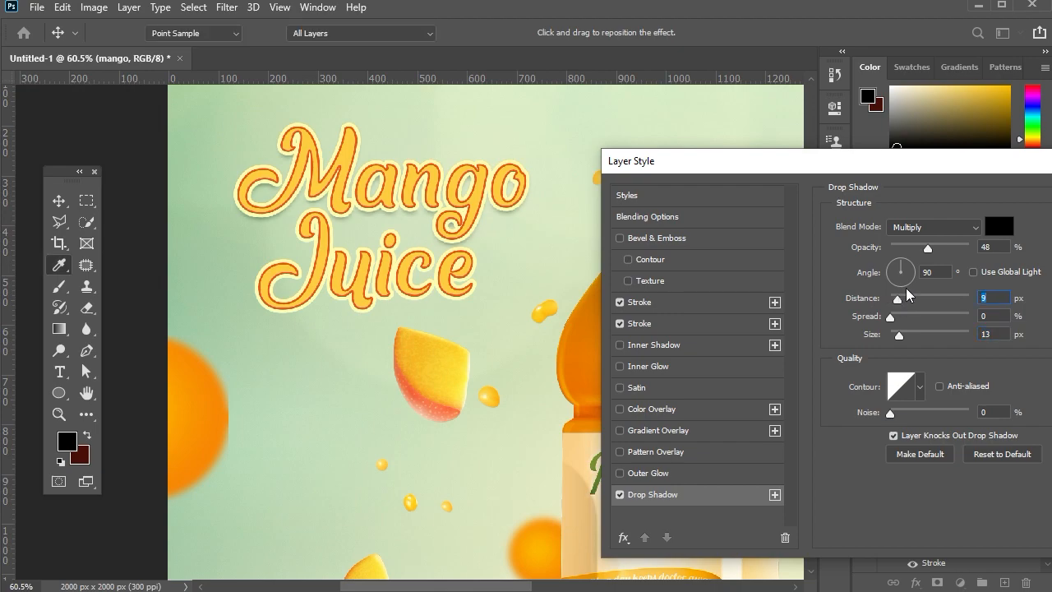
key("Return")
Copy the Mango text's layer style with its drop shadow onto the Juice text and clear the selection.
right_click(932, 539)
left_click(960, 439)
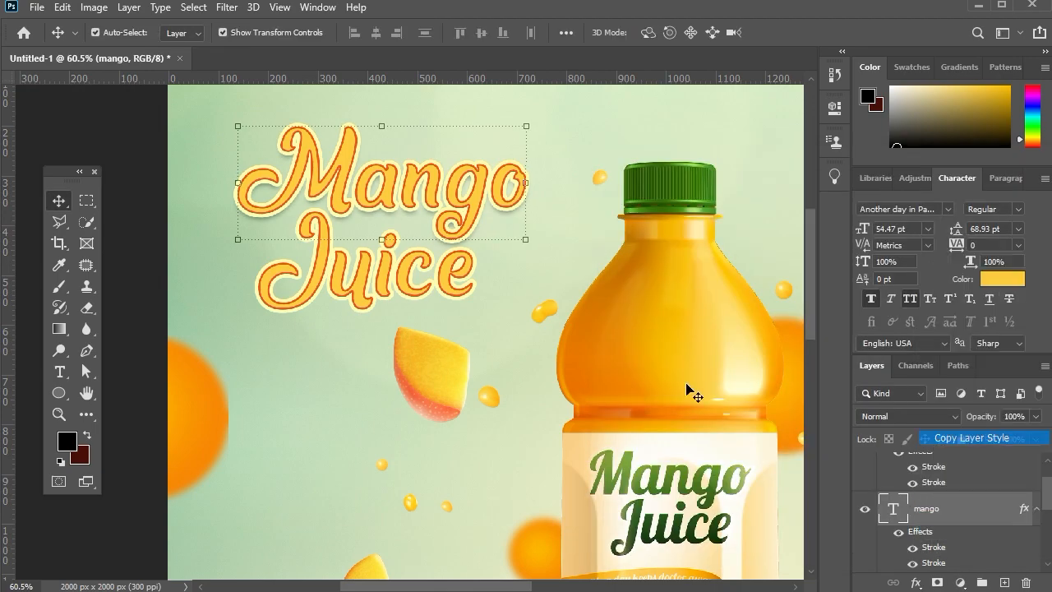
left_click(449, 296)
right_click(924, 469)
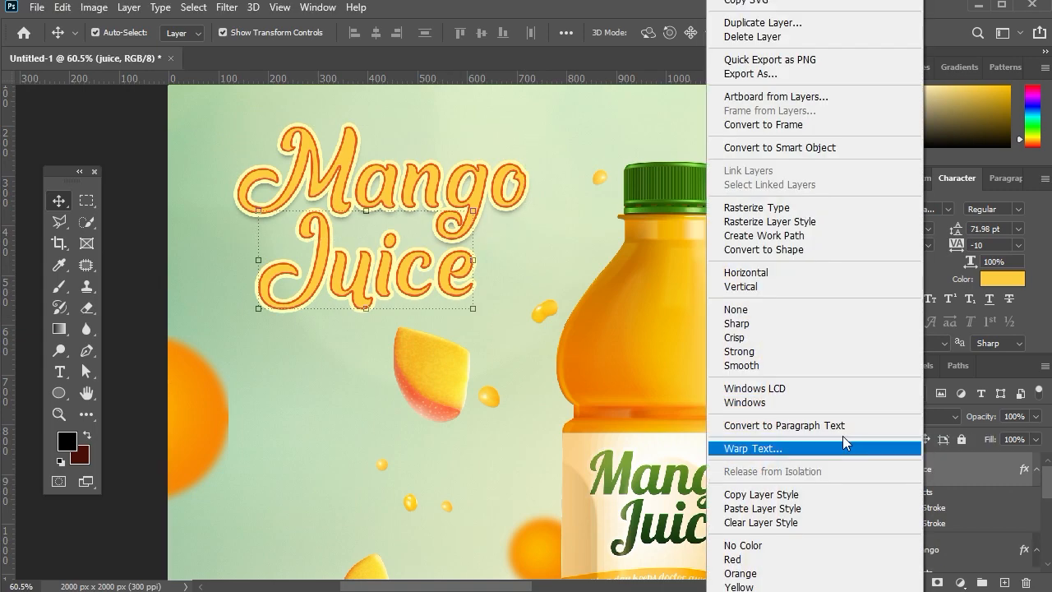
left_click(792, 507)
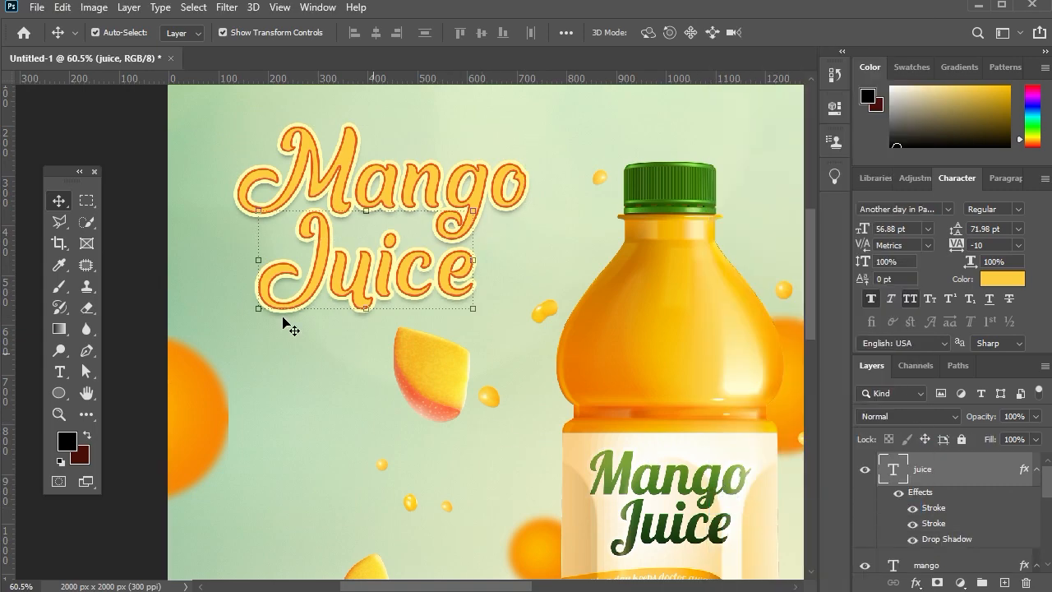
scroll(282, 319, "down", 5)
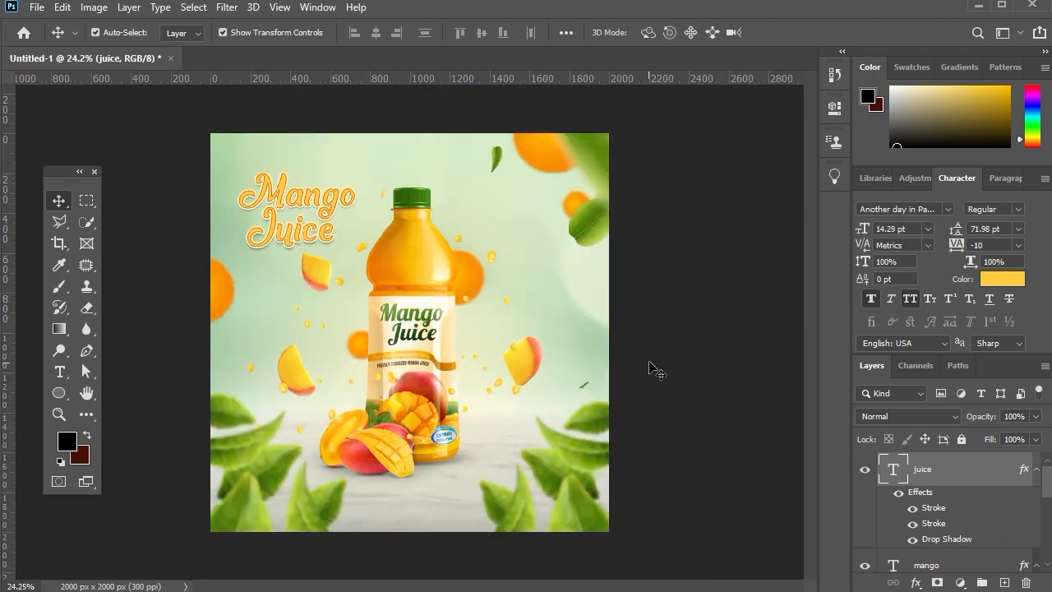
left_click(651, 363)
Add an Inner Bevel to the Mango text with 16 px size, 32% highlight opacity and 14% shadow opacity.
scroll(644, 353, "down", 3)
scroll(395, 352, "up", 3)
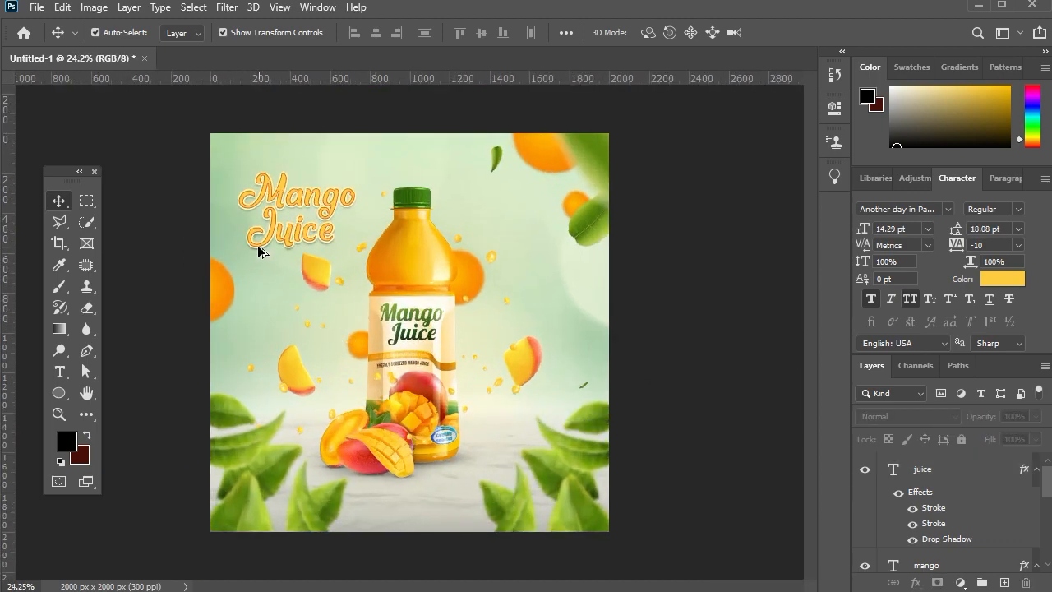
scroll(247, 249, "down", 1)
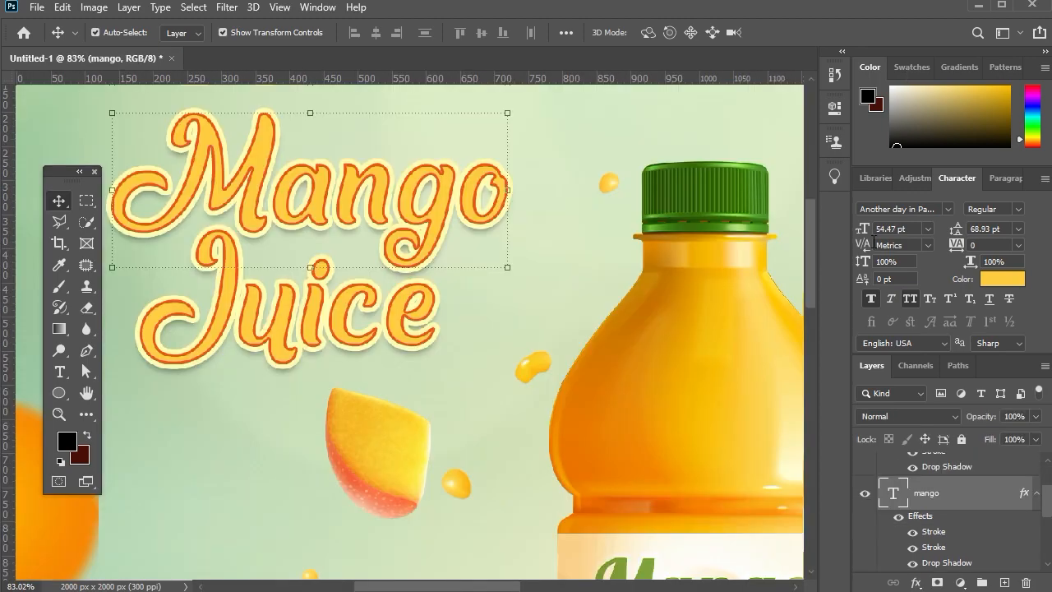
left_click(914, 583)
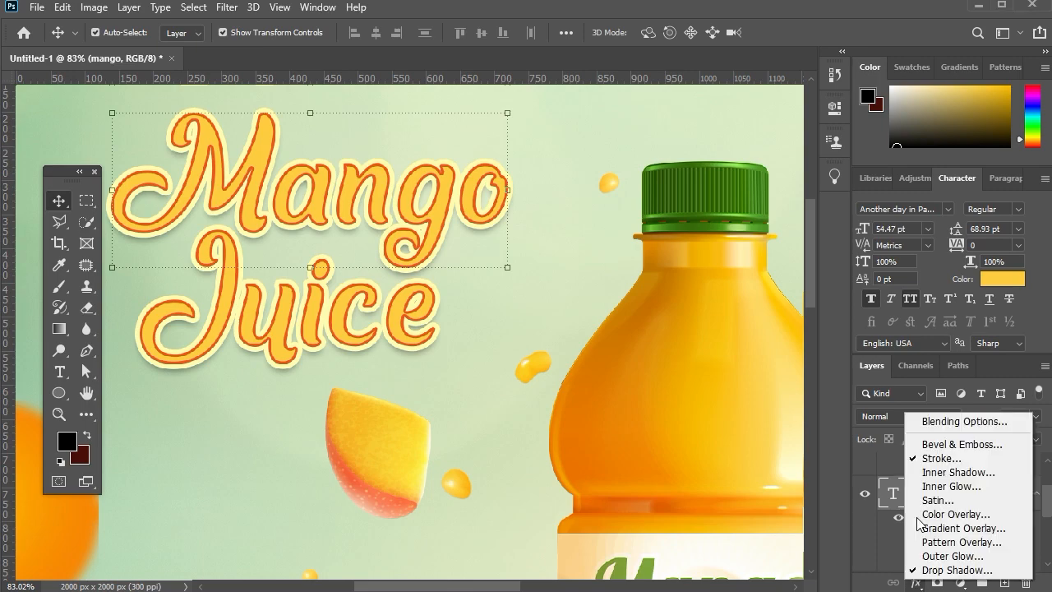
left_click(927, 420)
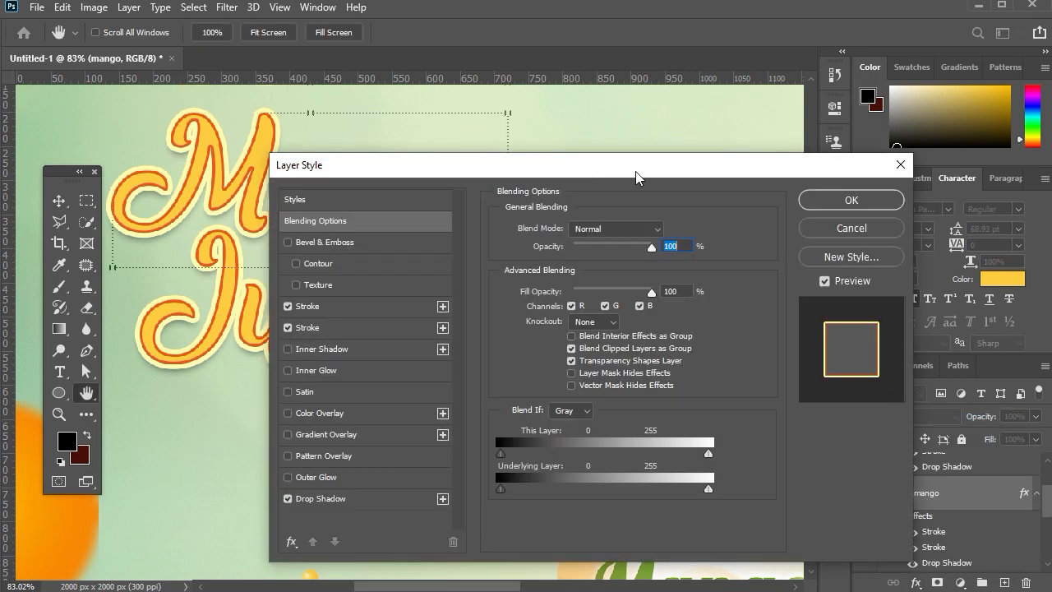
left_click(519, 244)
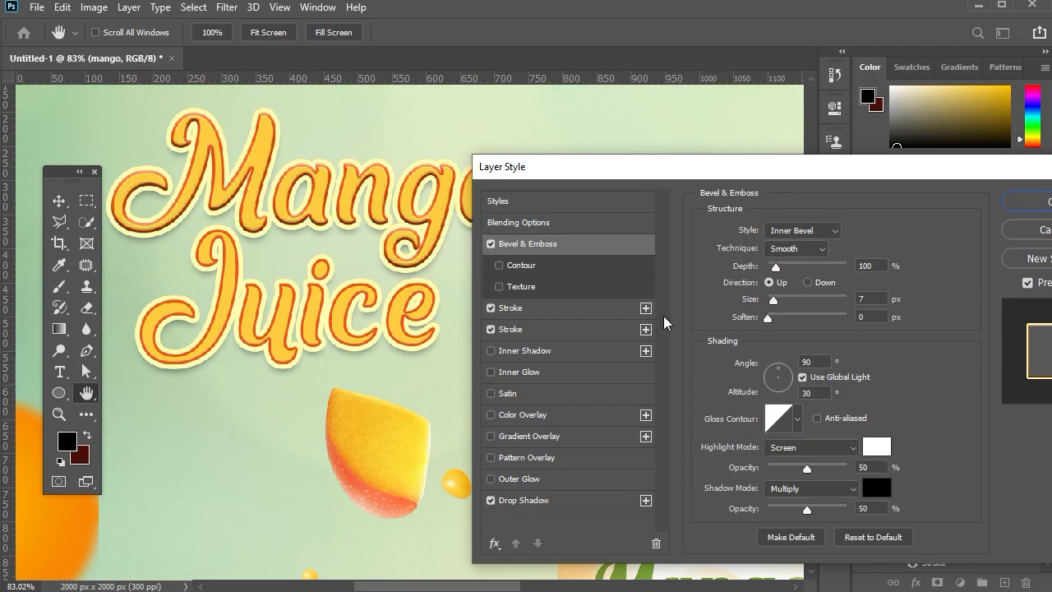
left_click_drag(803, 511, 777, 510)
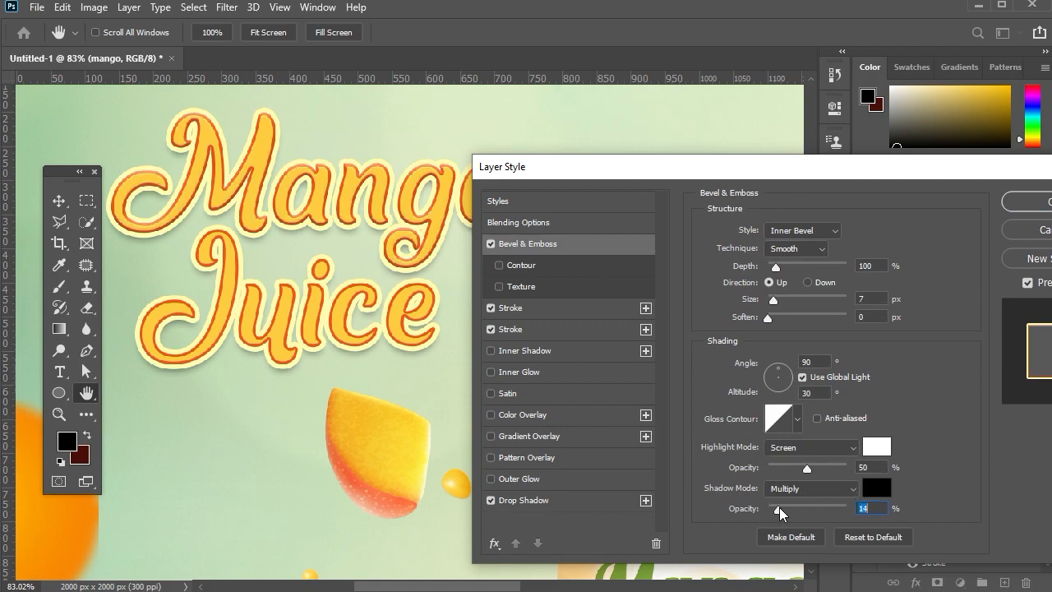
left_click_drag(804, 468, 793, 467)
left_click(773, 300)
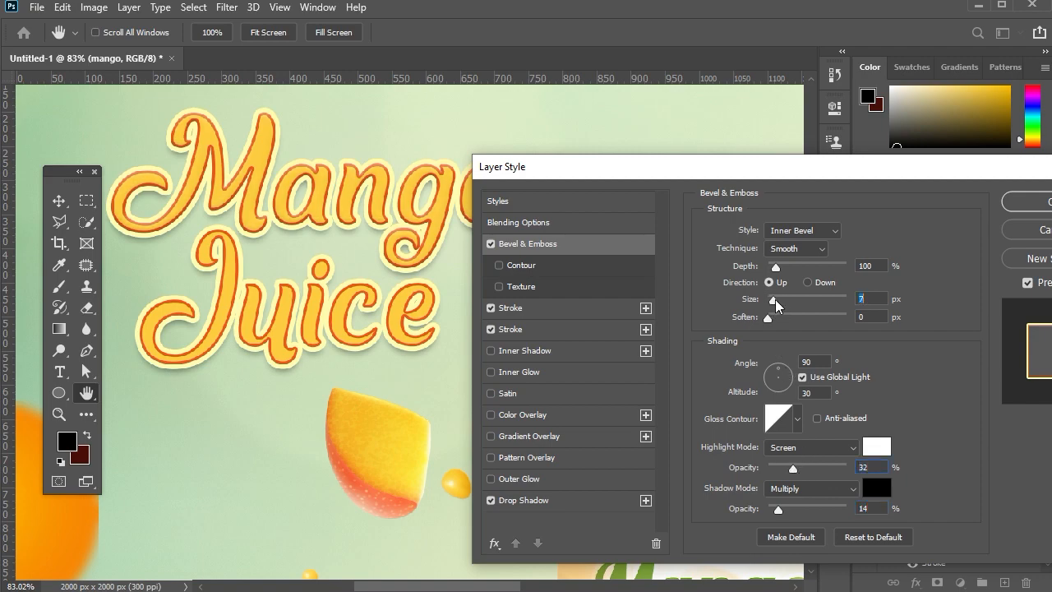
left_click_drag(776, 299, 779, 301)
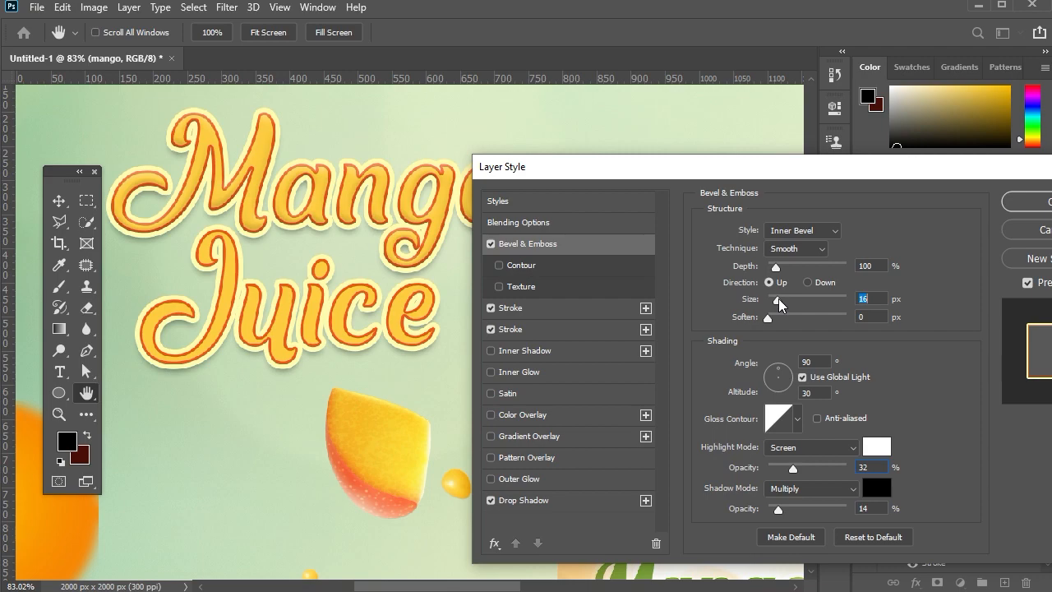
left_click(1020, 202)
Copy the Mango text's layer style with its bevel onto the Juice text.
right_click(916, 518)
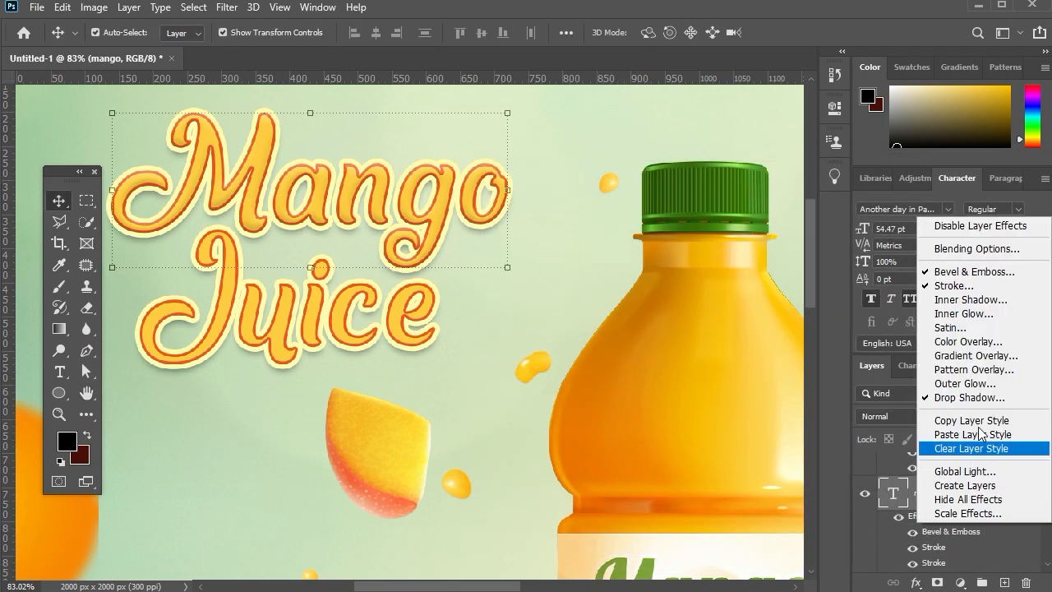
left_click(971, 419)
left_click(416, 338)
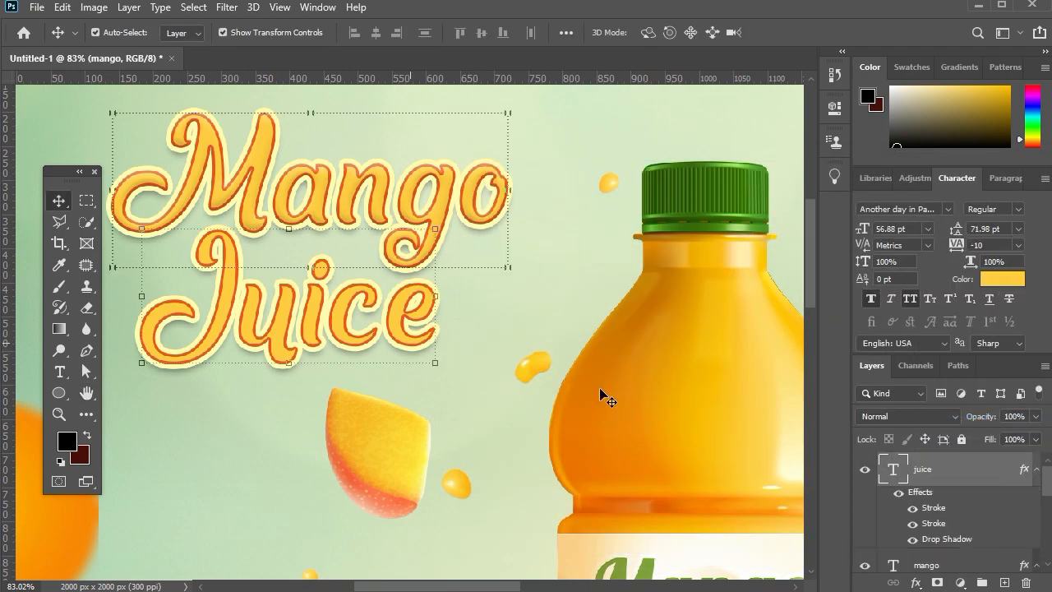
right_click(877, 471)
left_click(801, 445)
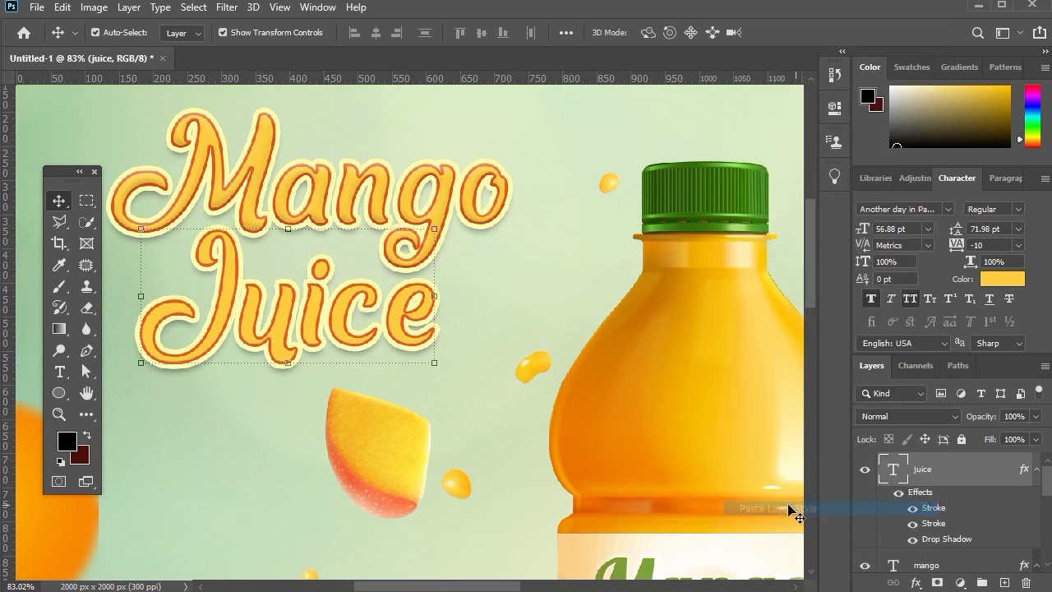
scroll(562, 247, "down", 4)
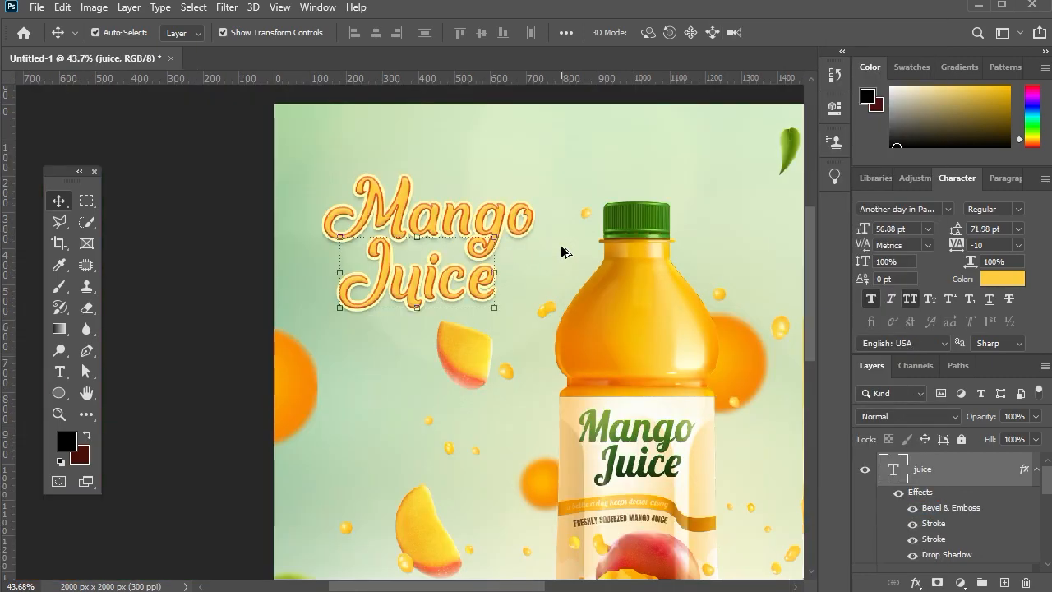
Stamp all visible layers into a new top layer and convert it to a smart object.
key("ctrl+0")
key("shift+ctrl+alt+e")
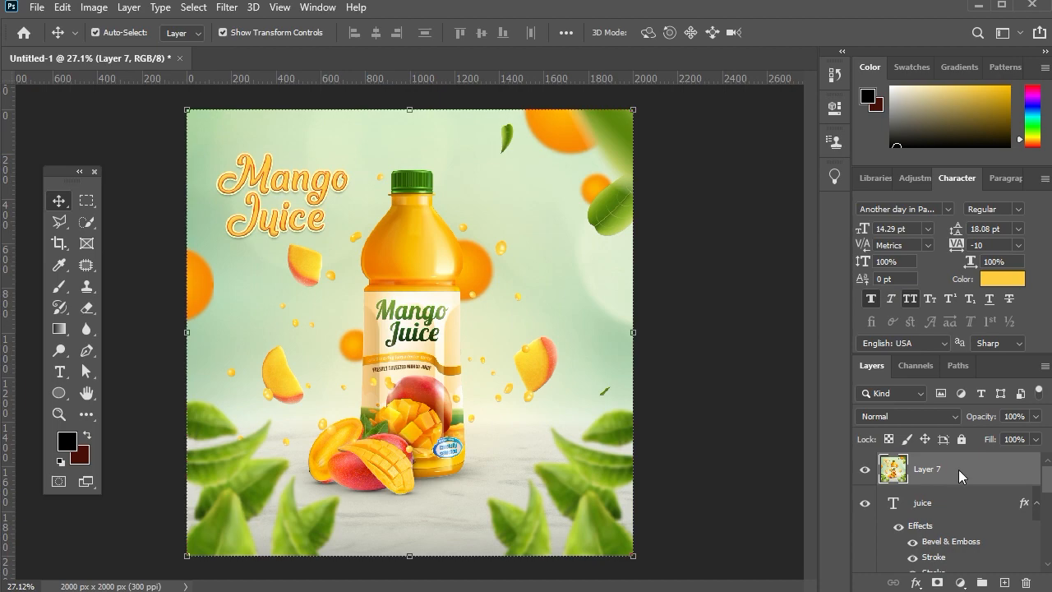
right_click(958, 469)
left_click(808, 222)
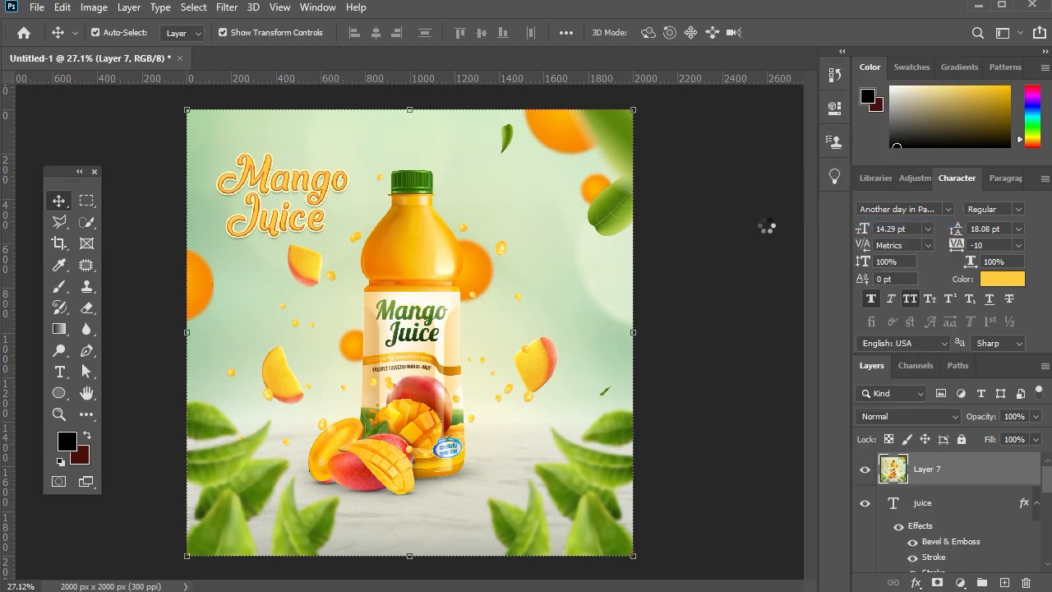
Open the Camera Raw filter on the stamped layer and set temperature +3, contrast +15 and highlights -27.
left_click(227, 8)
left_click(258, 105)
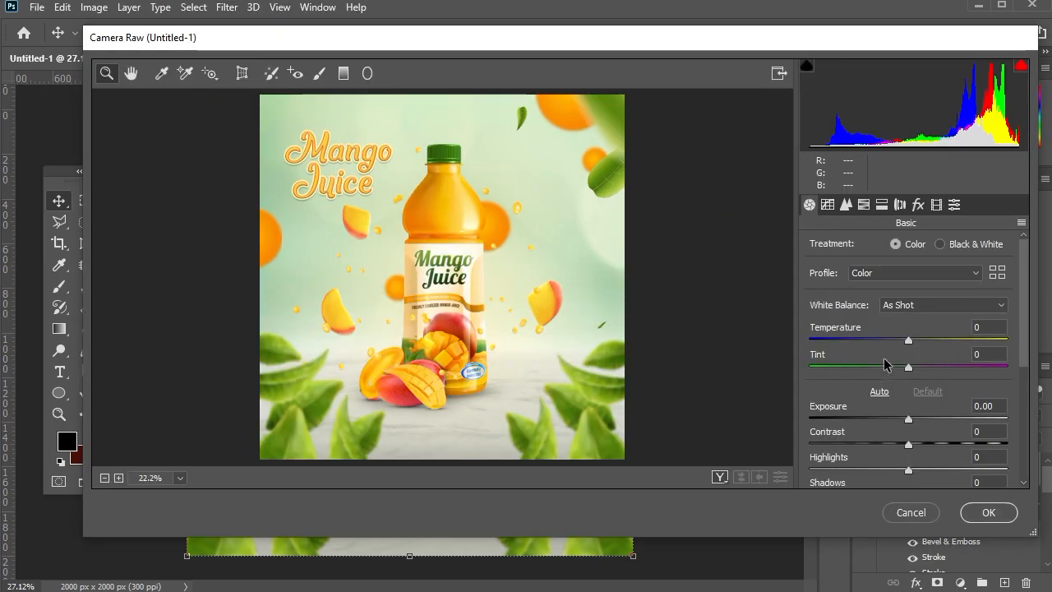
left_click(909, 343)
left_click_drag(909, 343, 912, 343)
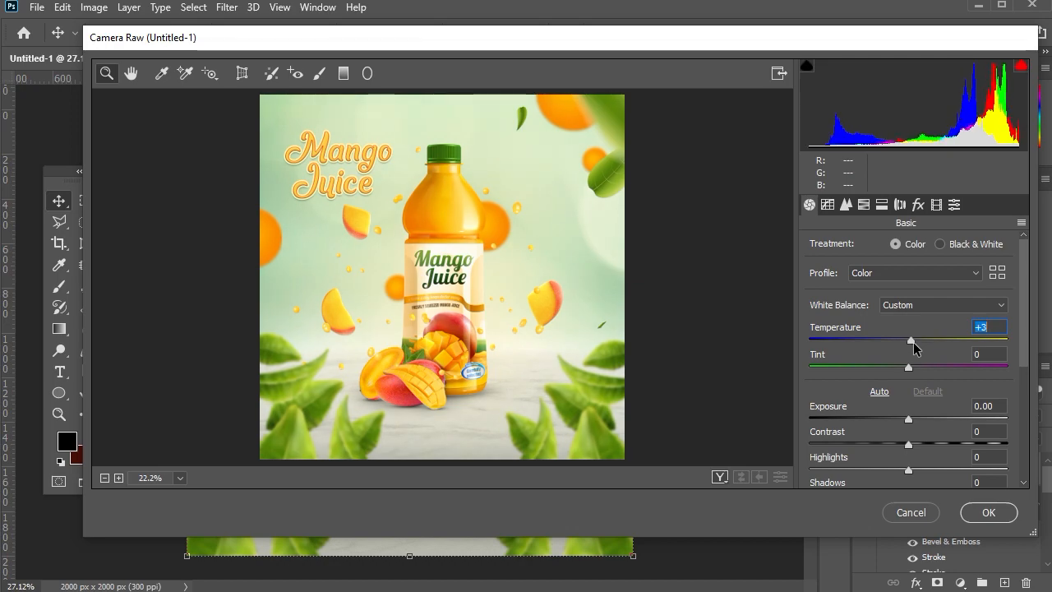
scroll(909, 435, "down", 1)
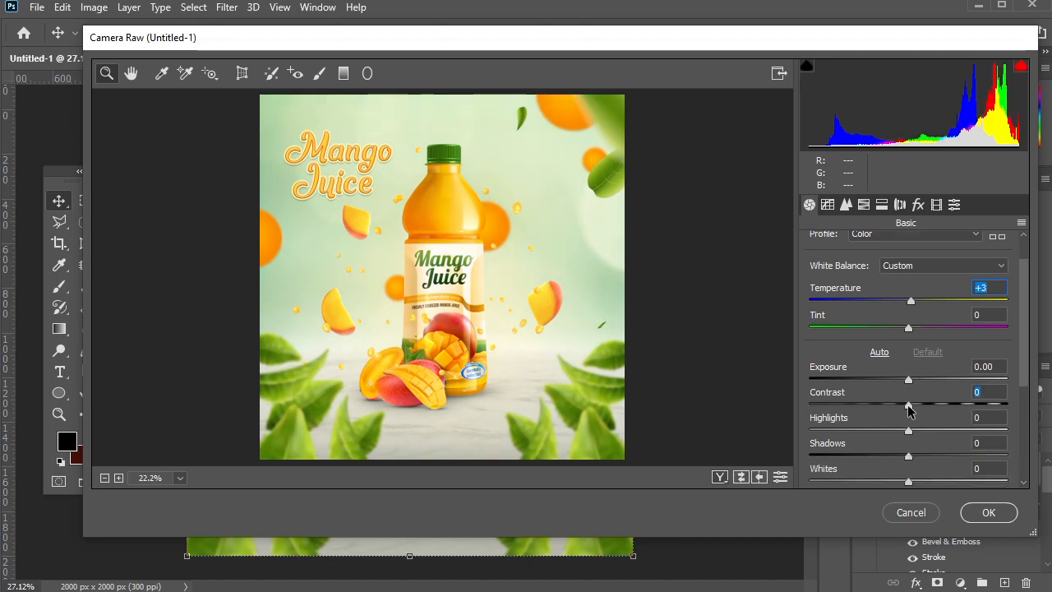
left_click_drag(908, 407, 883, 430)
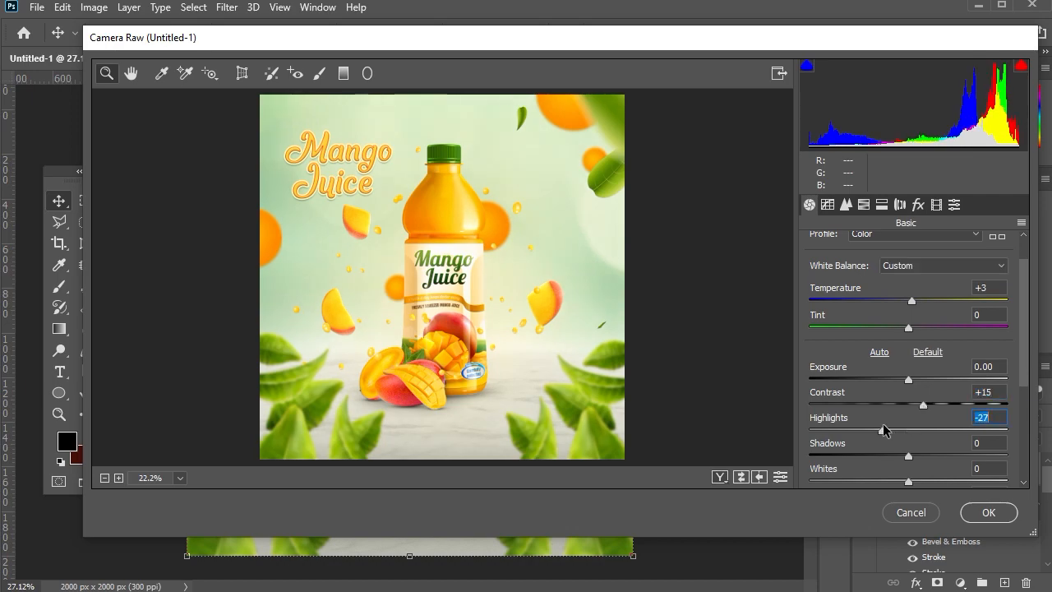
Set the Camera Raw shadows to +6, whites to -23, blacks to -13 and clarity to +8.
left_click(909, 457)
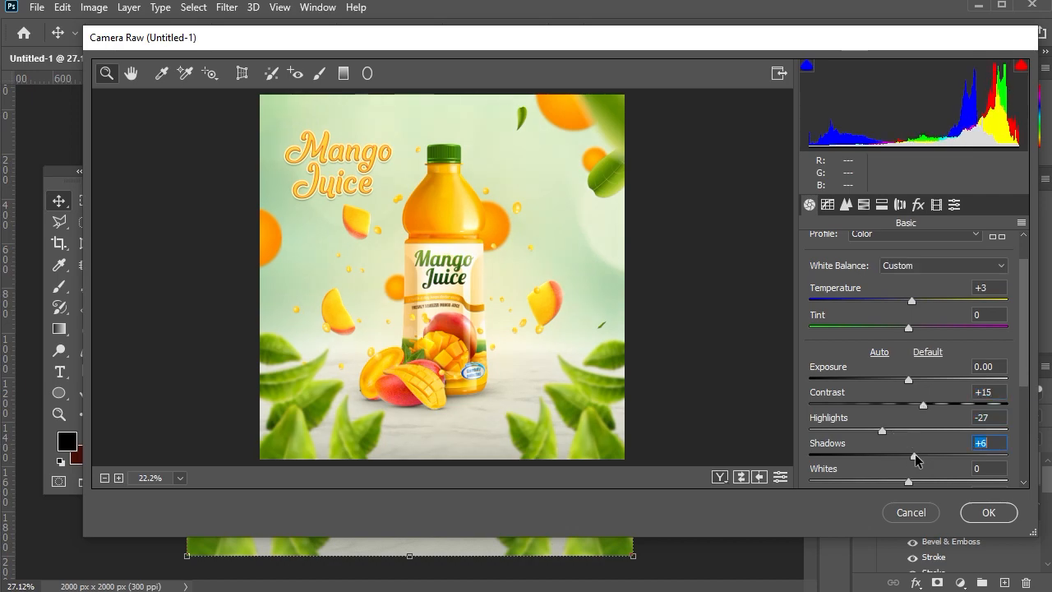
scroll(916, 460, "down", 1)
left_click_drag(908, 441, 918, 415)
scroll(923, 442, "down", 1)
scroll(909, 426, "down", 1)
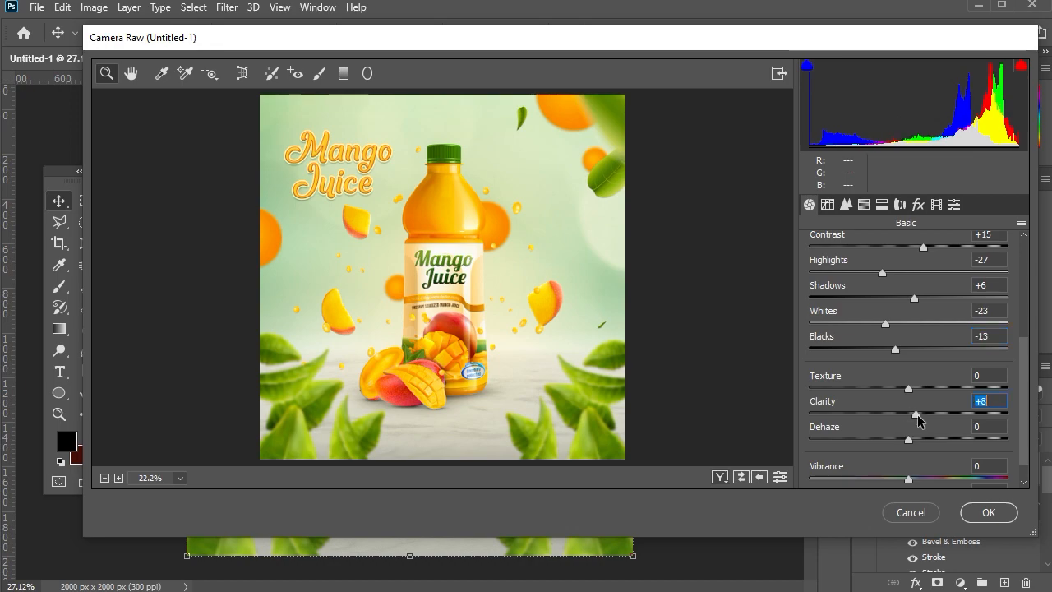
Set the Camera Raw texture to -11 and saturation to +5.
left_click(442, 279)
left_click(442, 279)
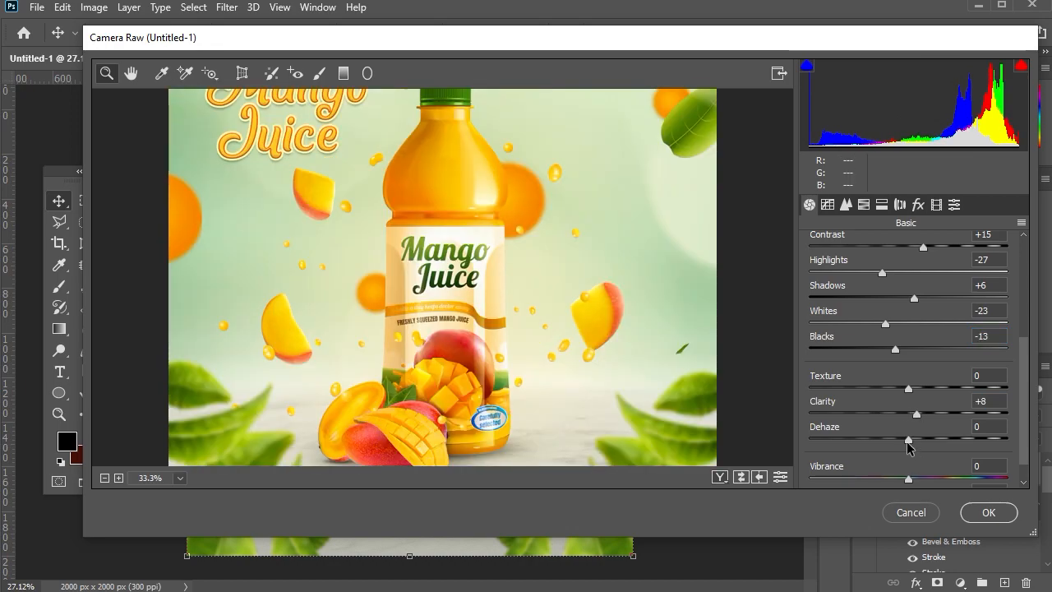
left_click_drag(901, 393, 896, 393)
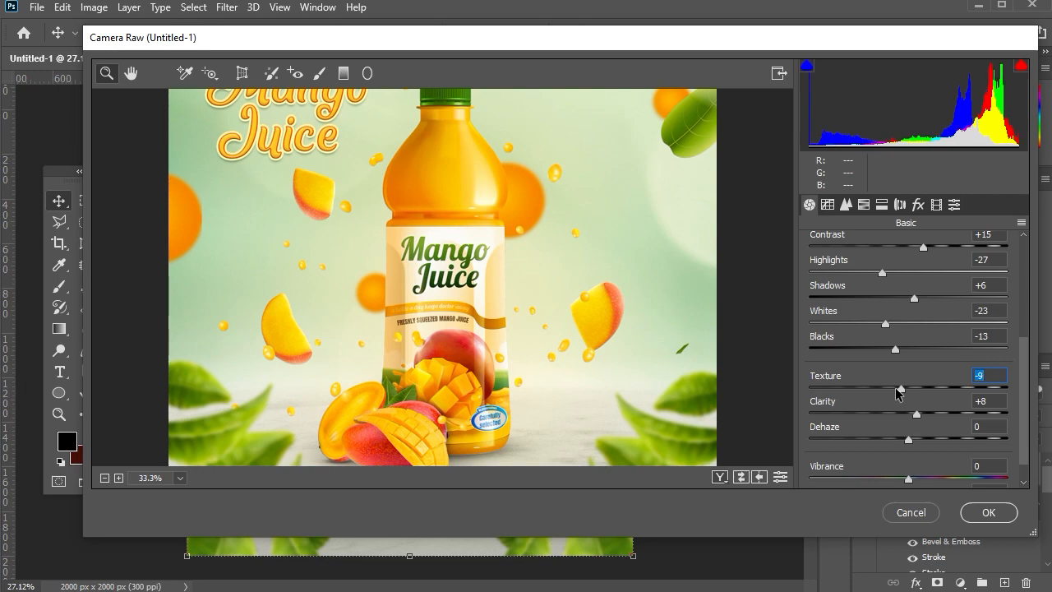
scroll(958, 405, "down", 1)
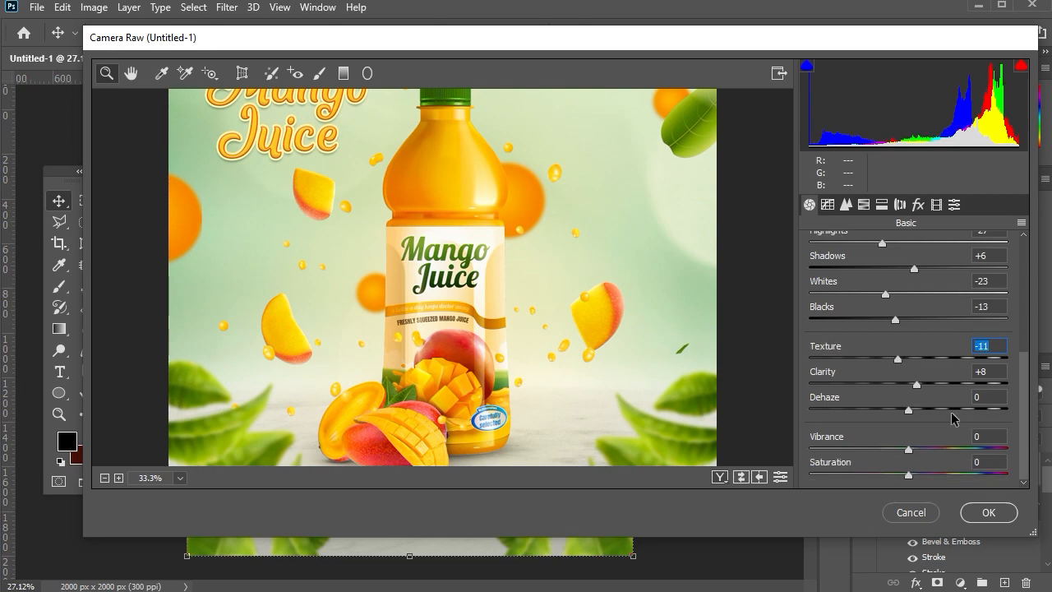
left_click(912, 476)
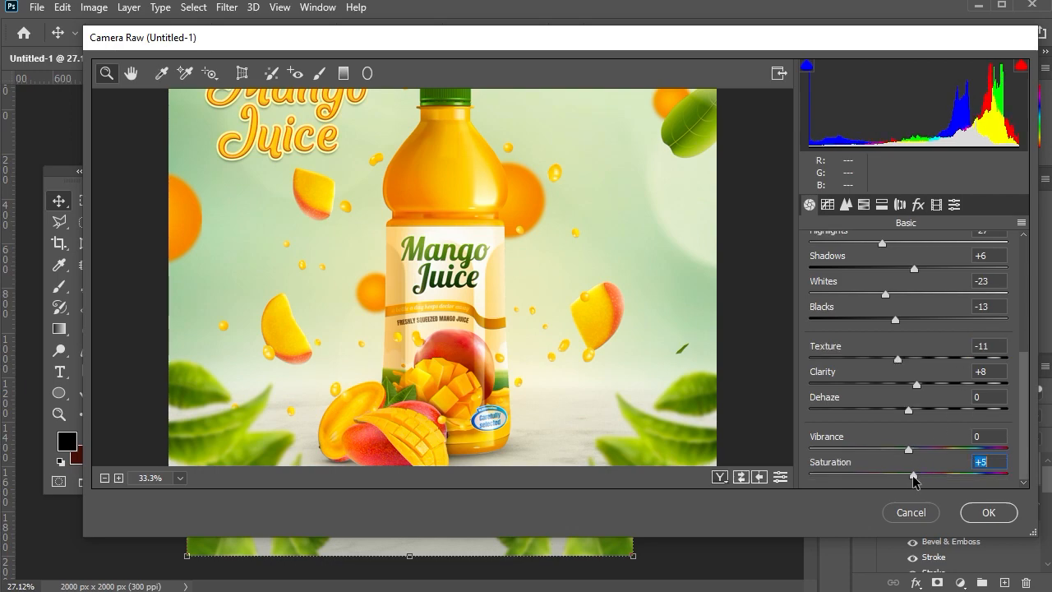
Set the Camera Raw vibrance to +3 and saturation to +6.
left_click_drag(912, 475, 911, 450)
key("alt")
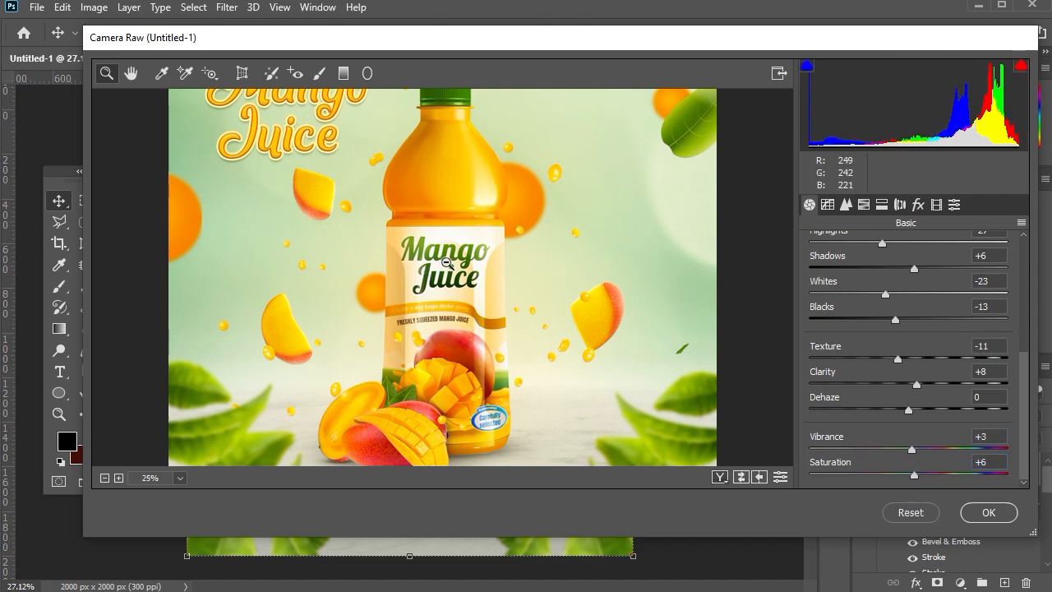
left_click(446, 263, "alt")
In the HSL adjustments, set the saturation of oranges to +5, yellows to +4 and greens to +8.
left_click(864, 203)
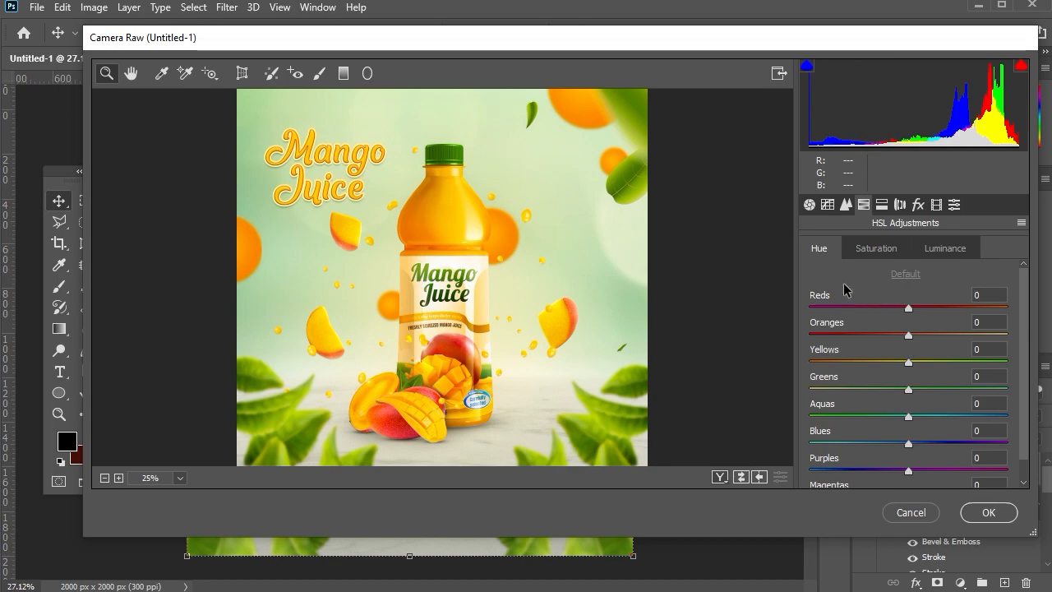
mouse_move(907, 336)
left_mouse_down()
mouse_move(916, 333)
mouse_move(905, 388)
mouse_move(913, 335)
left_mouse_up()
left_click(876, 248)
left_click(909, 335)
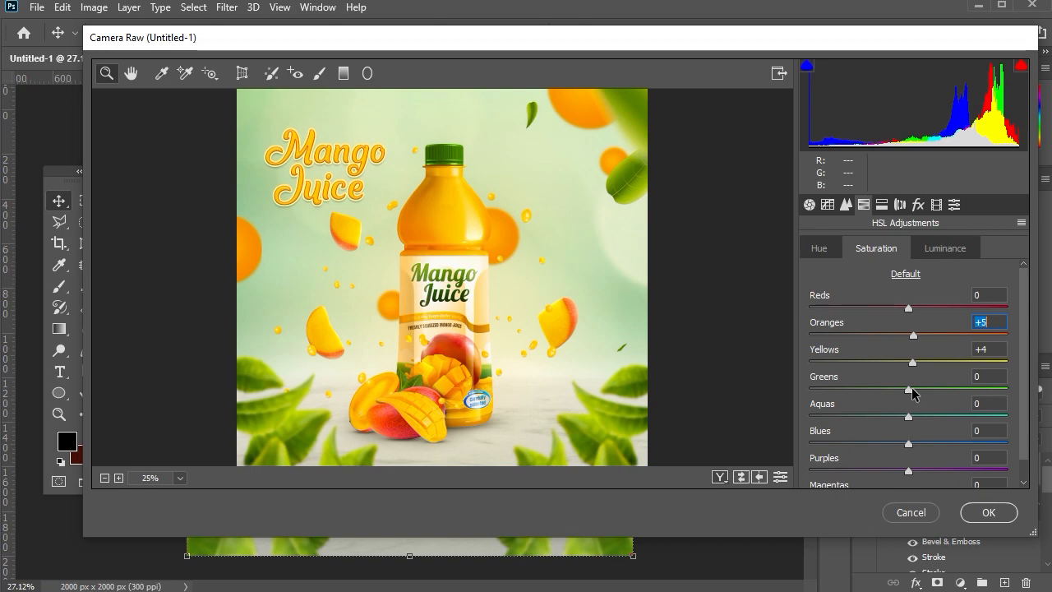
left_click_drag(908, 389, 914, 391)
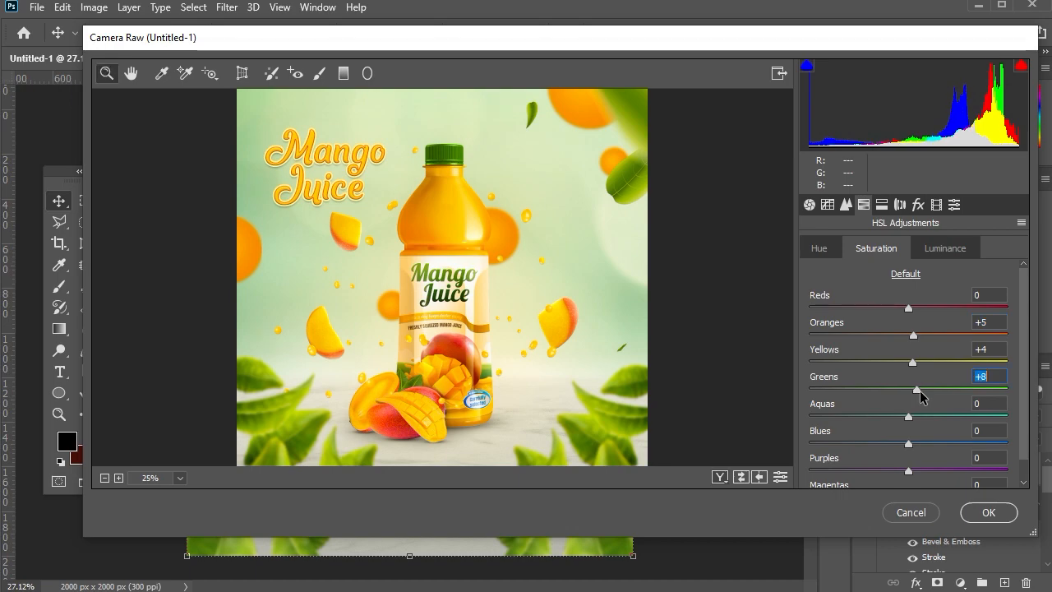
left_click(920, 249)
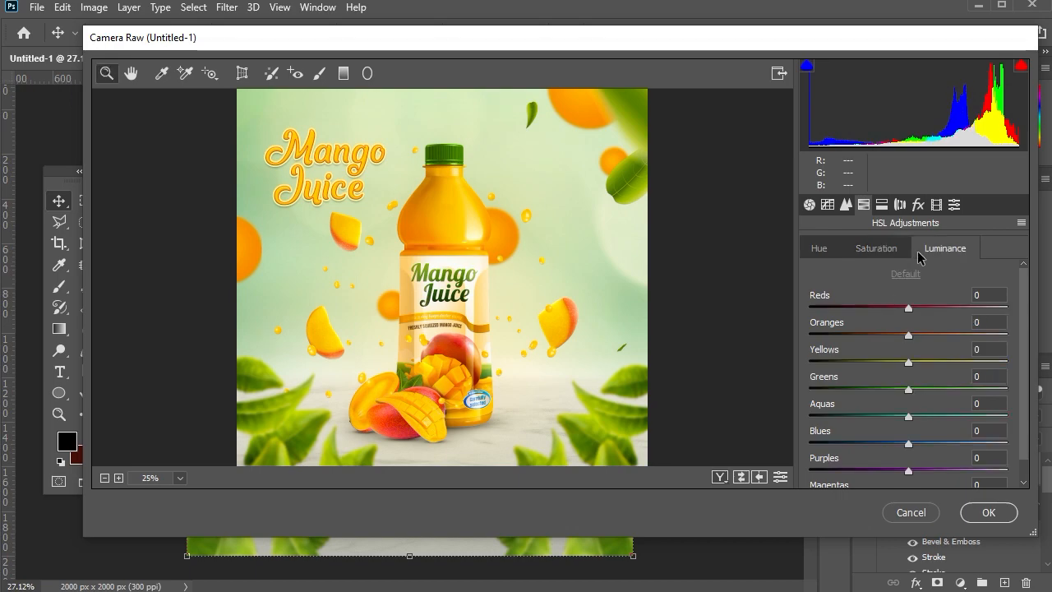
Add a post-crop vignette with amount -13 and grain with amount 5.
left_click(917, 204)
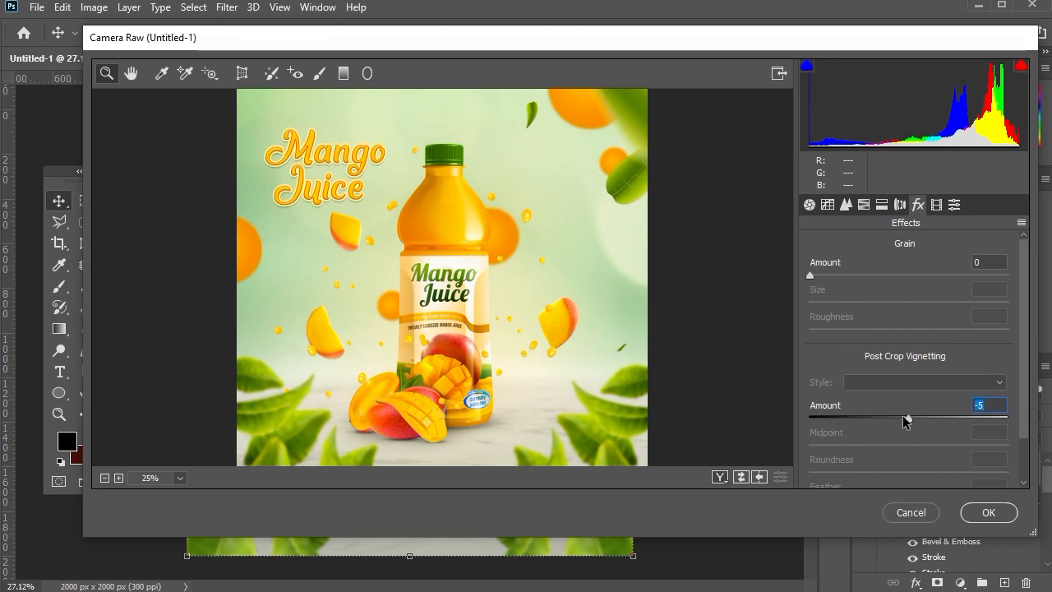
left_click_drag(904, 420, 895, 419)
left_click_drag(810, 275, 821, 275)
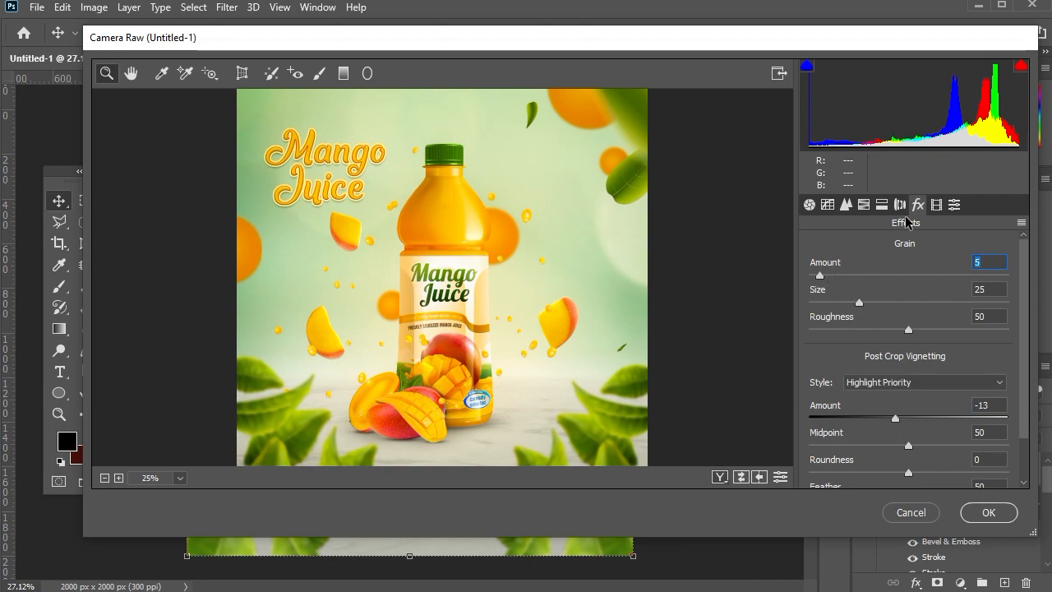
Set the green primary calibration to hue -8 and saturation +7, and apply the Camera Raw filter.
left_click(936, 208)
left_click_drag(908, 440, 918, 465)
scroll(929, 444, "down", 2)
left_click(988, 512)
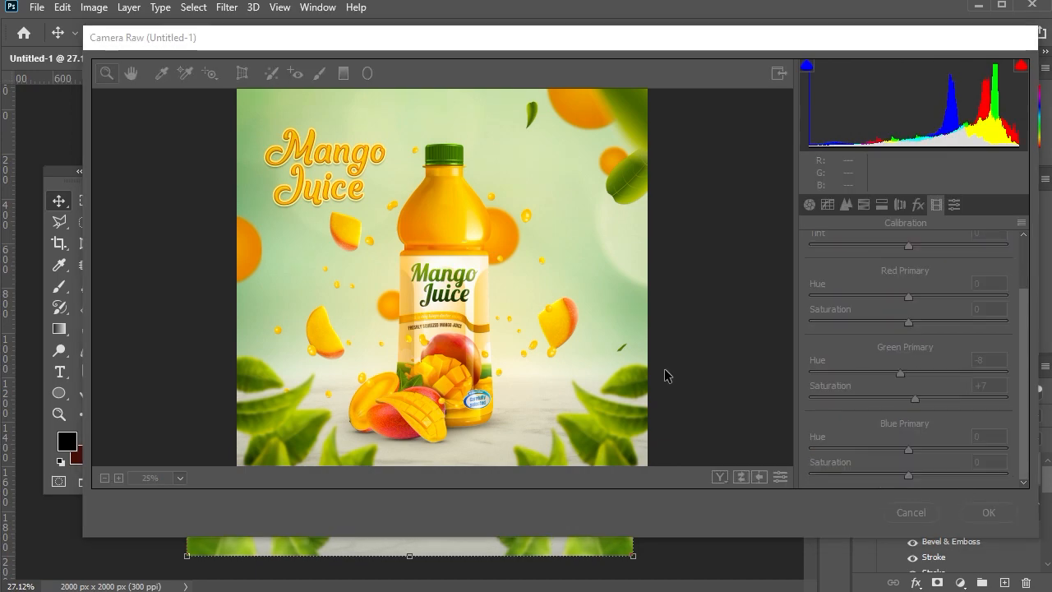